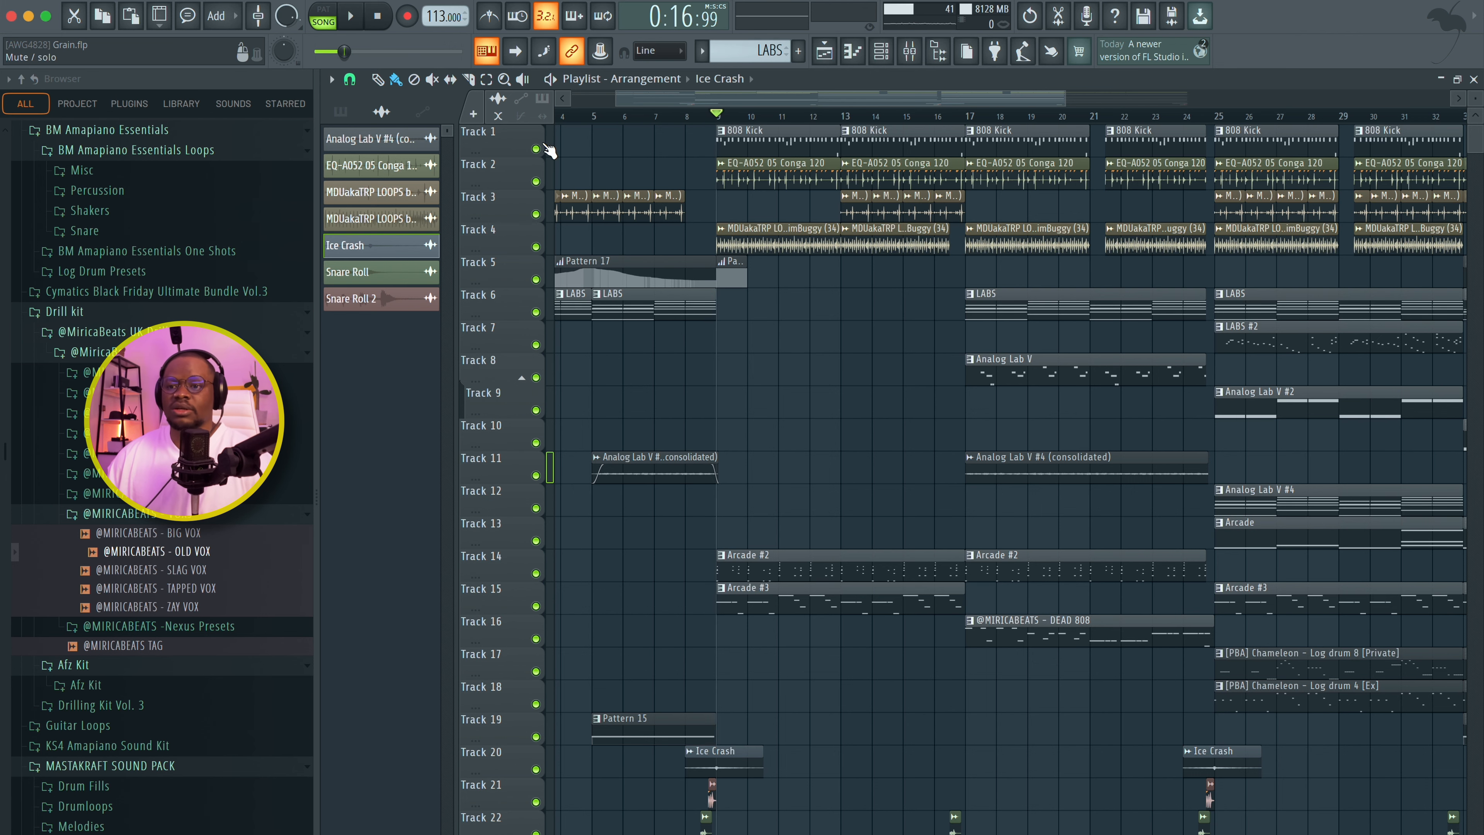
Step: Play the 808 Kick from bar 9 and examine its pattern's notes in the piano roll
key("space")
double_click(743, 140)
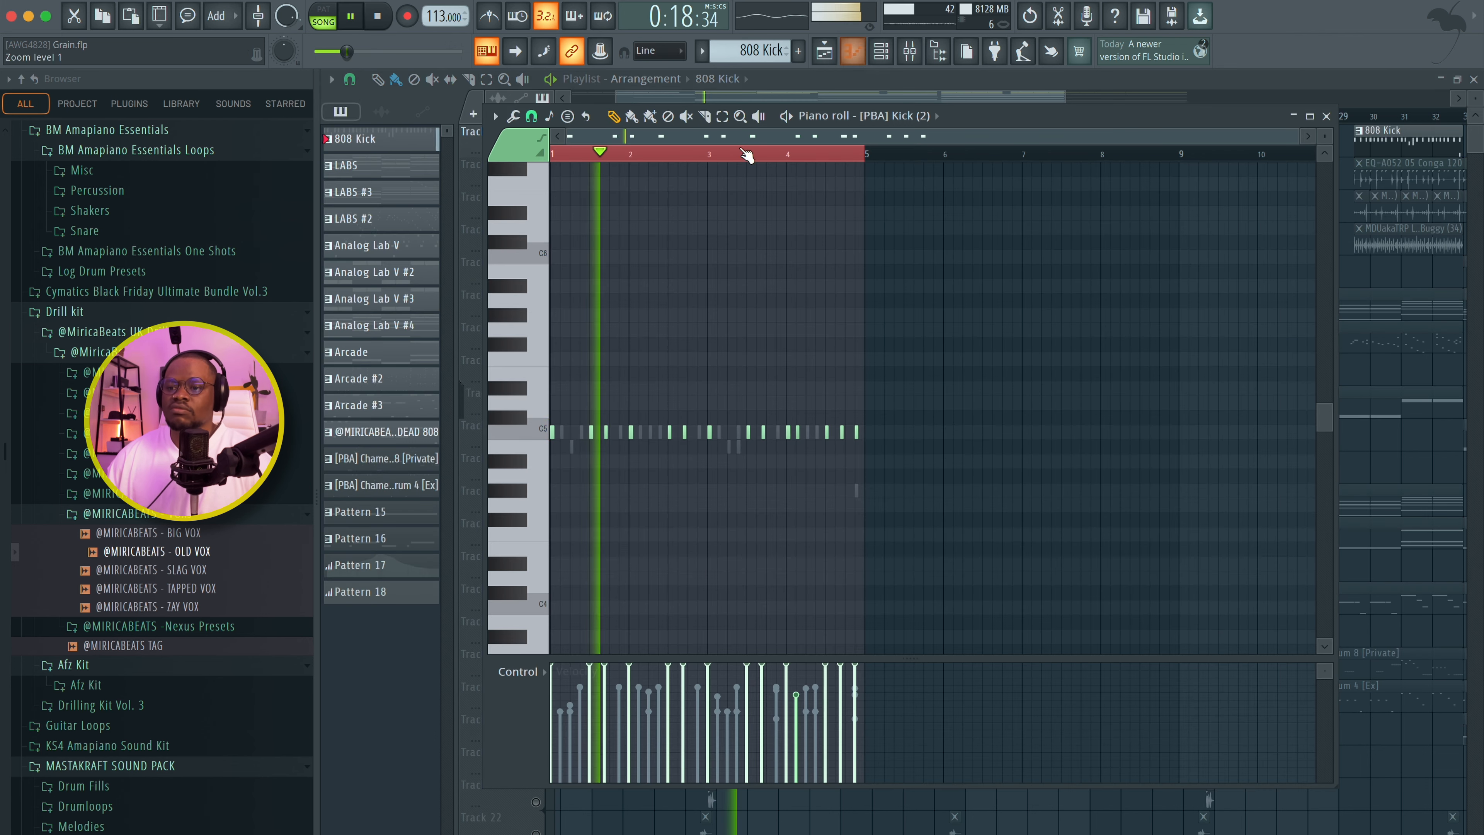
left_click(1326, 116)
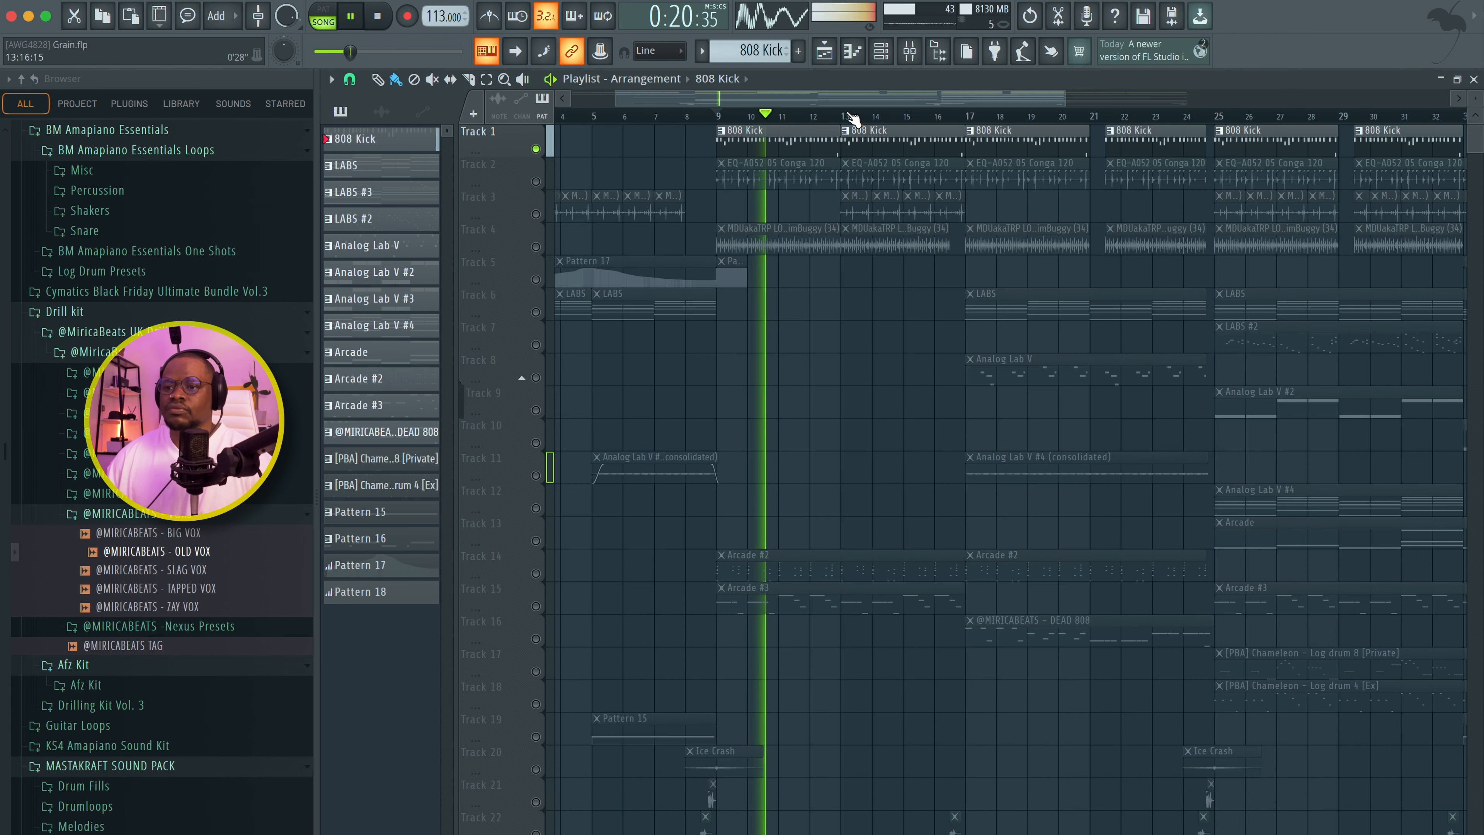
left_click(880, 51)
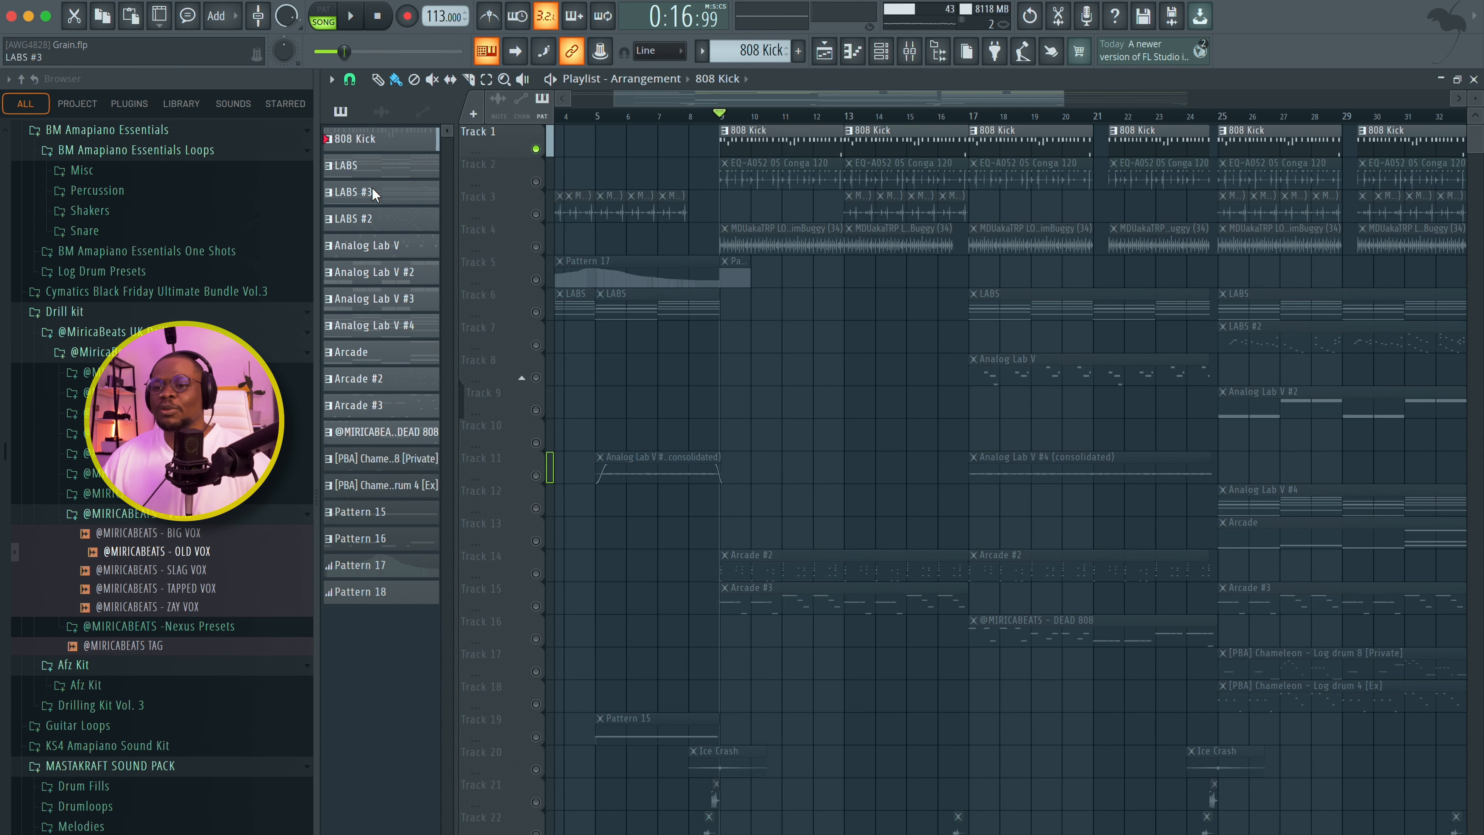
Step: Unmute Tracks 2 and 4 and audition the conga and MDUakaTRP loops, soloed and together with the kick
left_click(537, 181)
key("space")
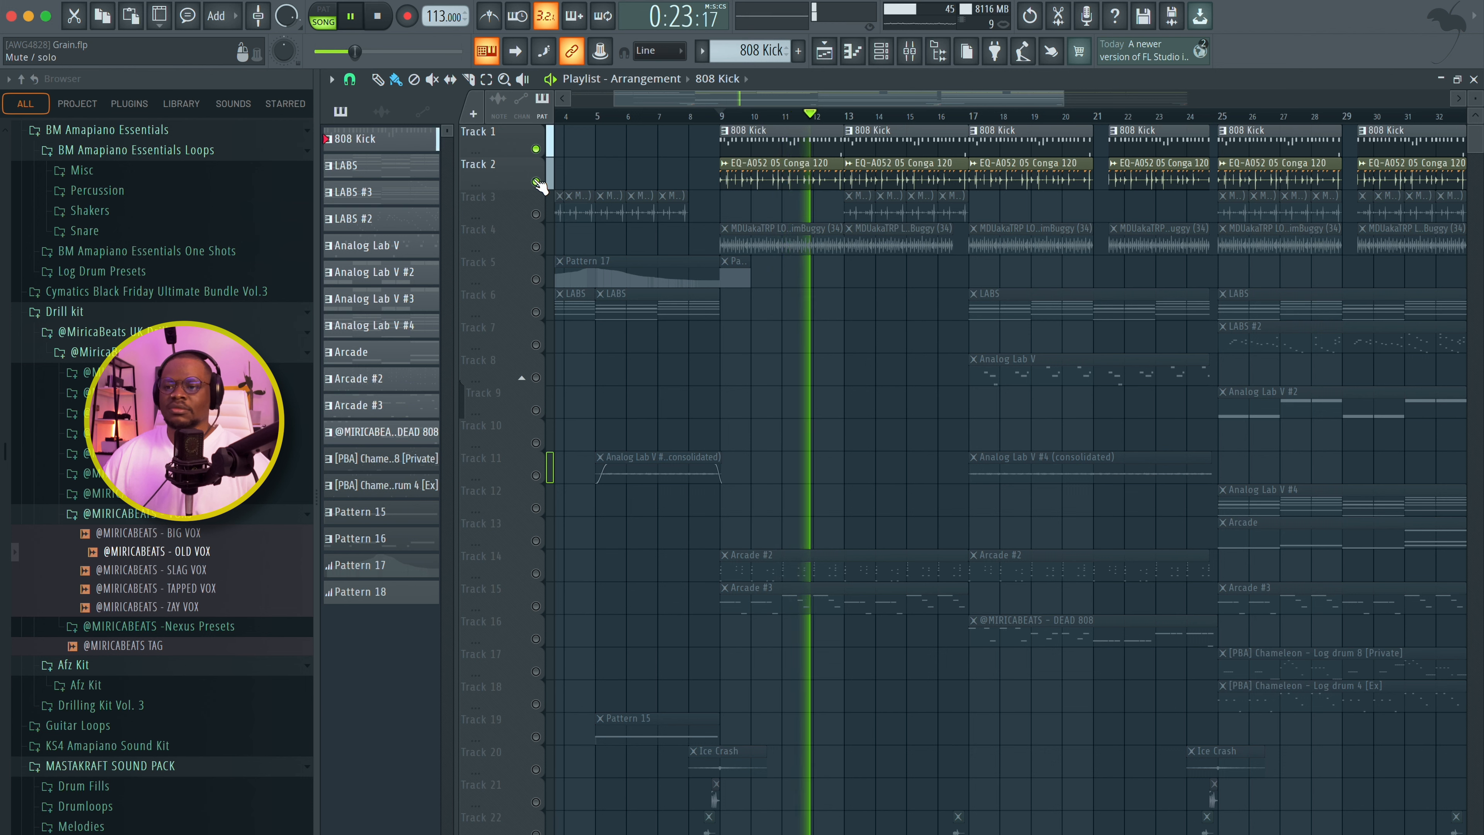
right_click(537, 182)
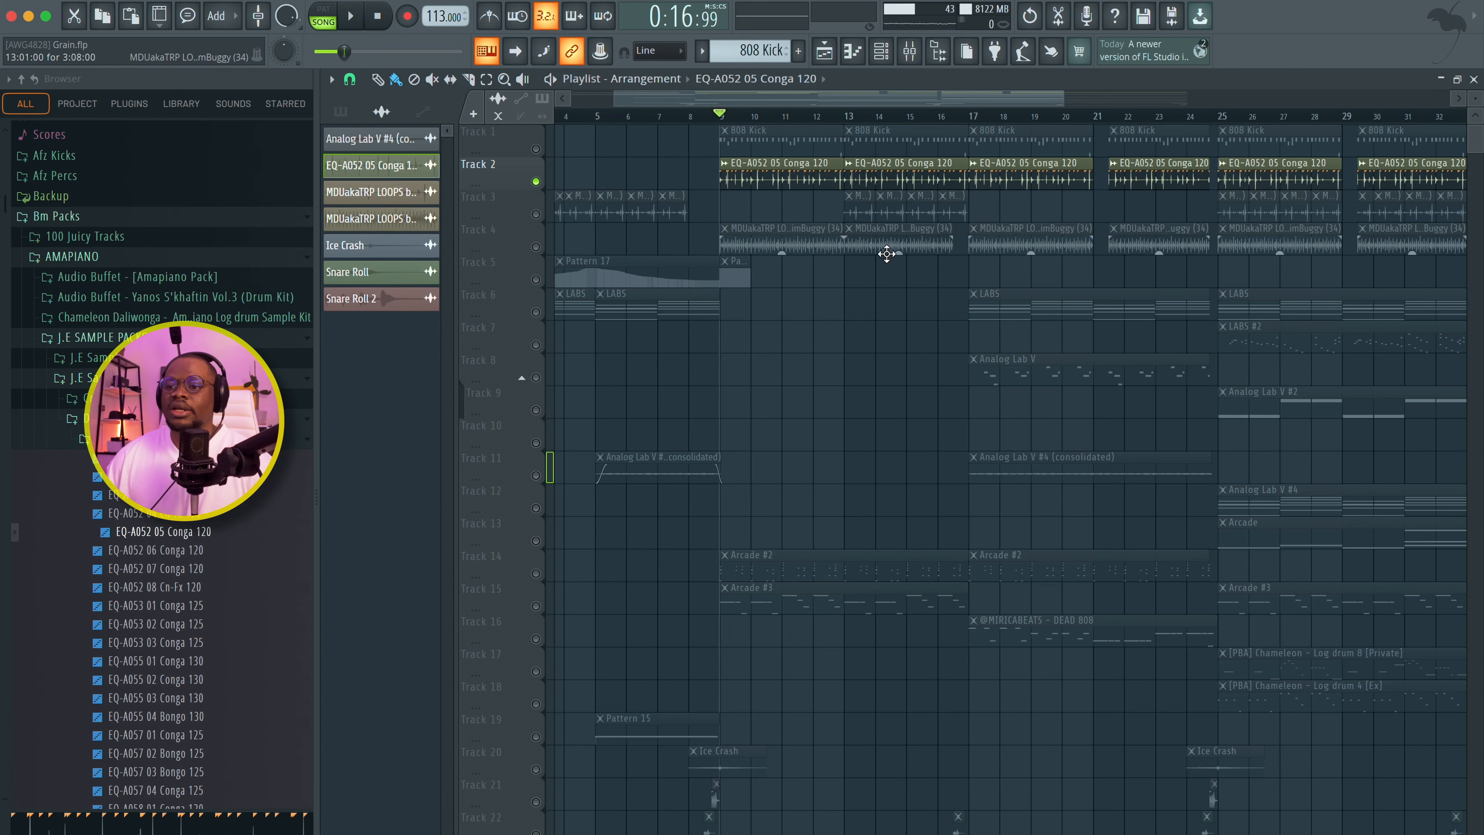
right_click(536, 246)
right_click(535, 247)
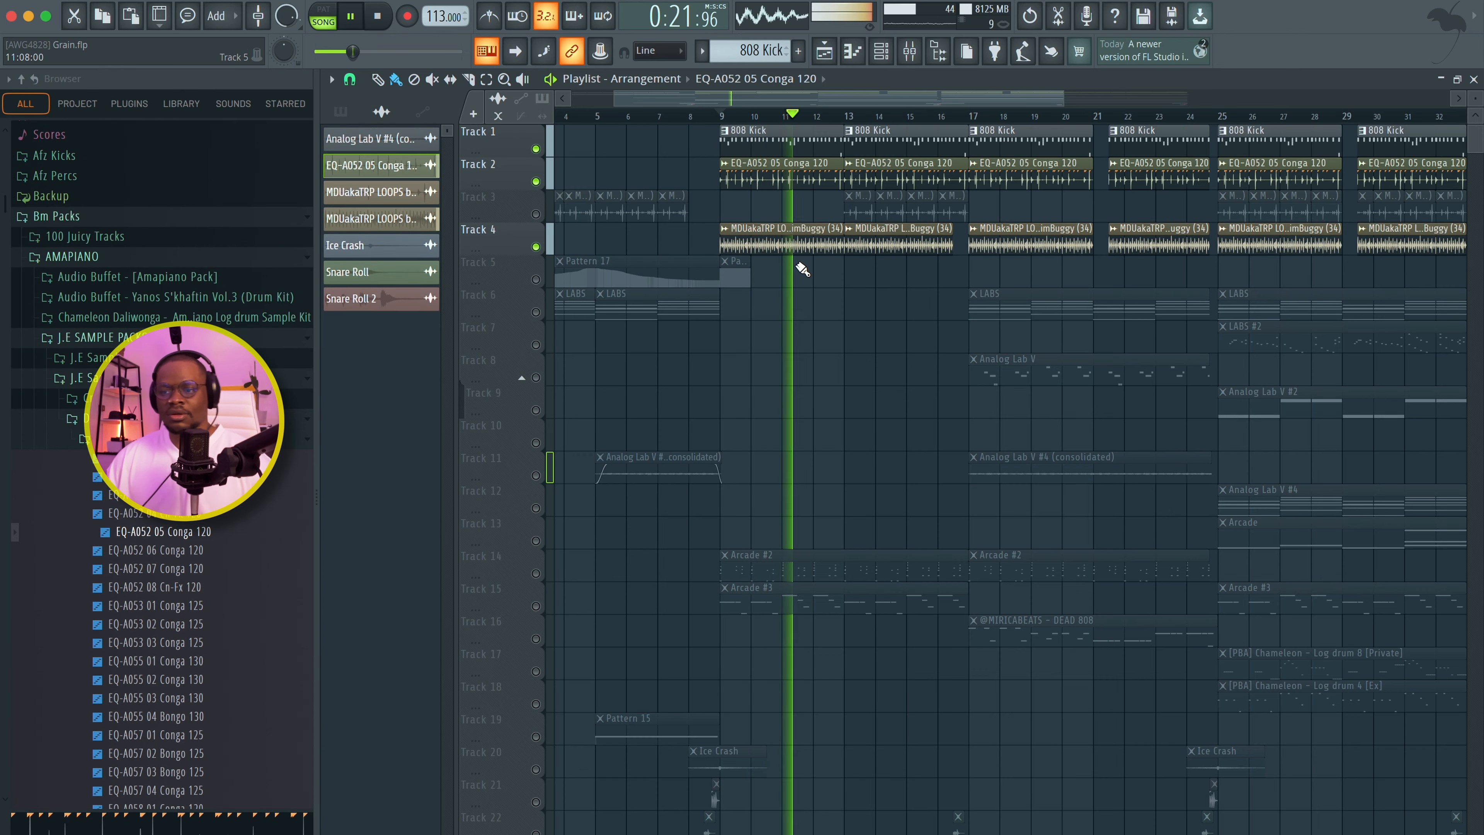
key("space")
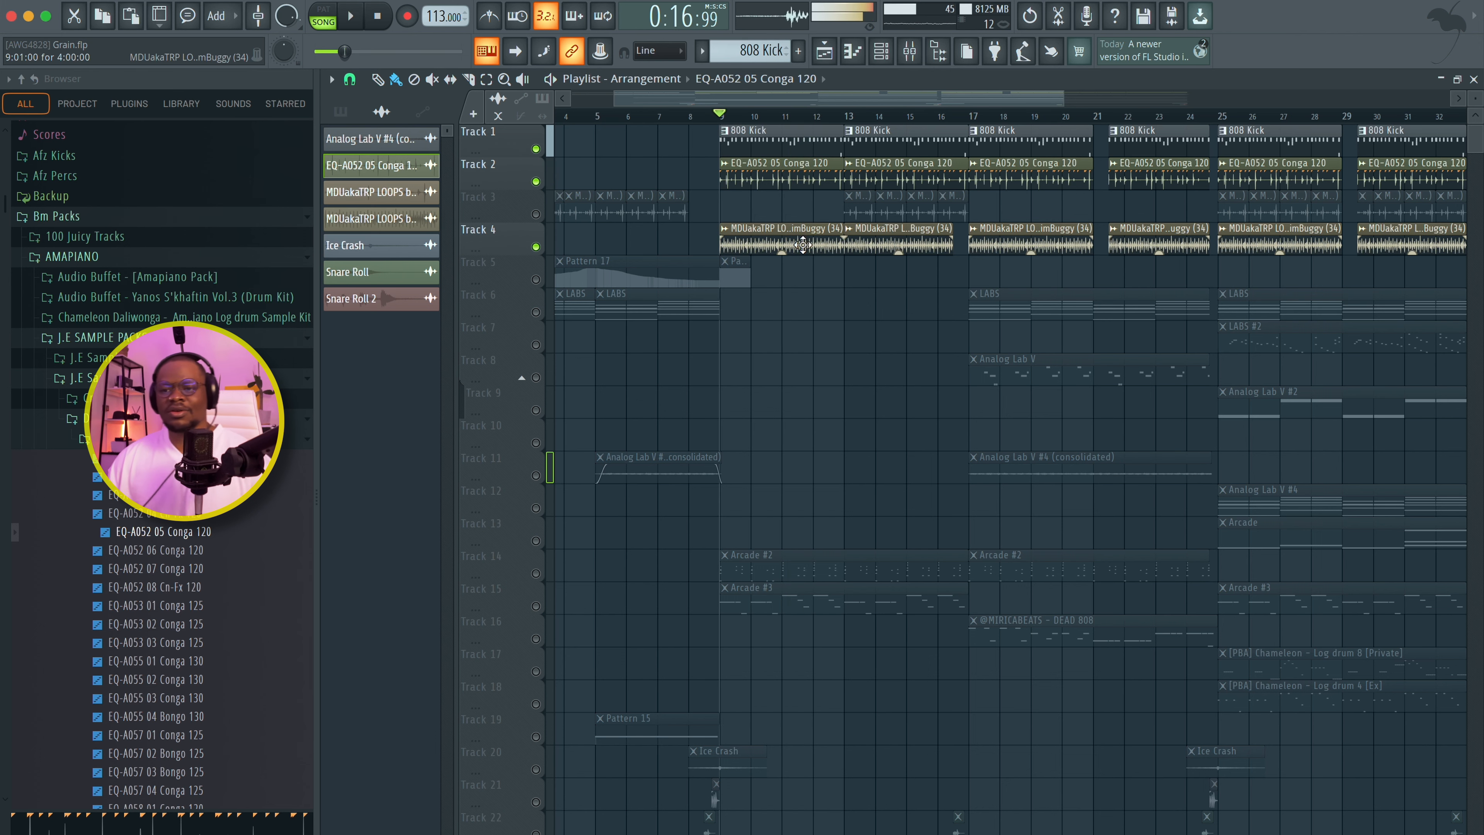
Step: Show the mixer insert and Kickstart 2 effect of the MDUakaTRP LOOPS (34) clip and audition the insert soloed
double_click(746, 250)
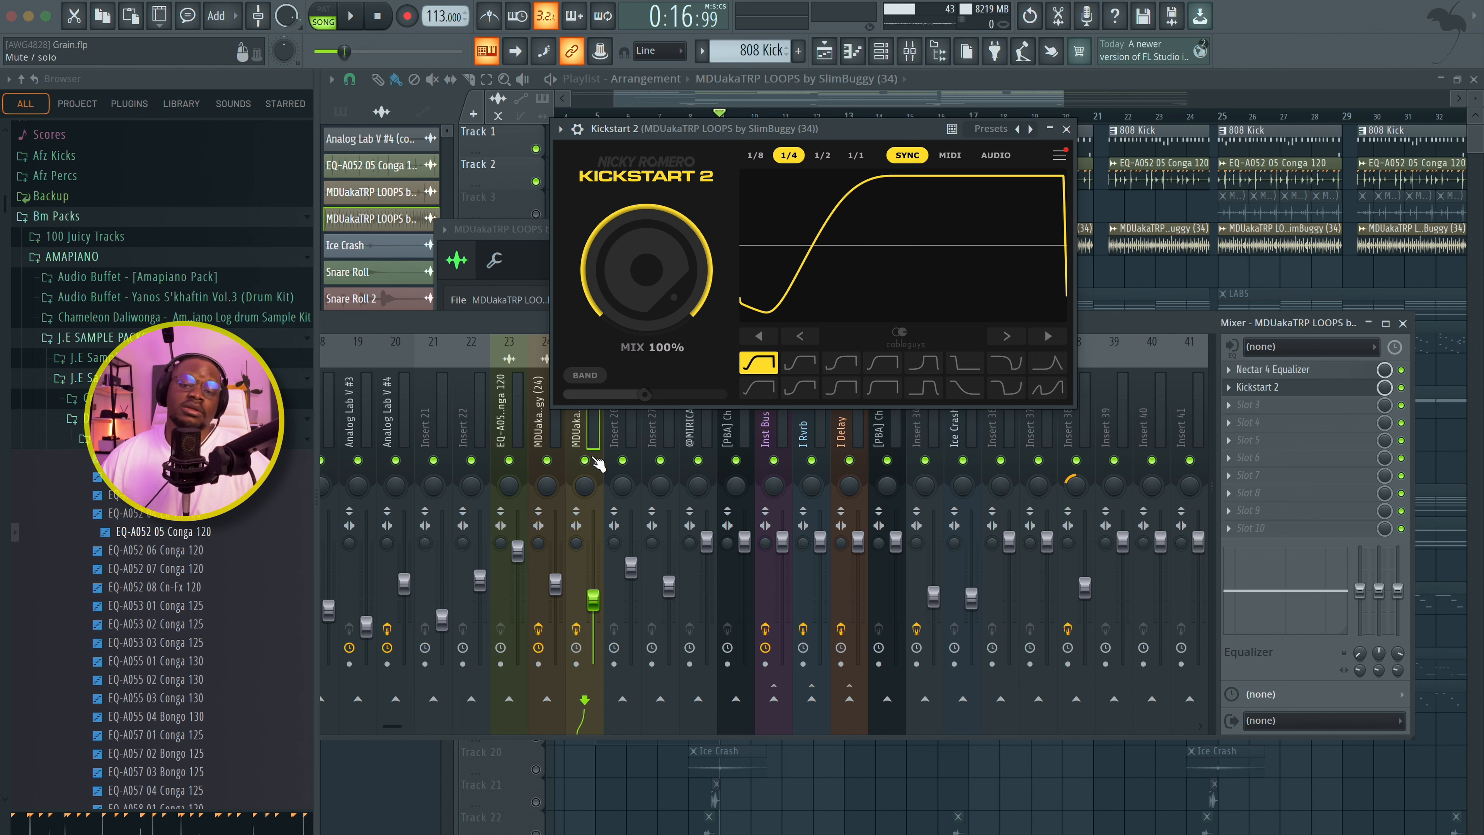
right_click(584, 460)
key("space")
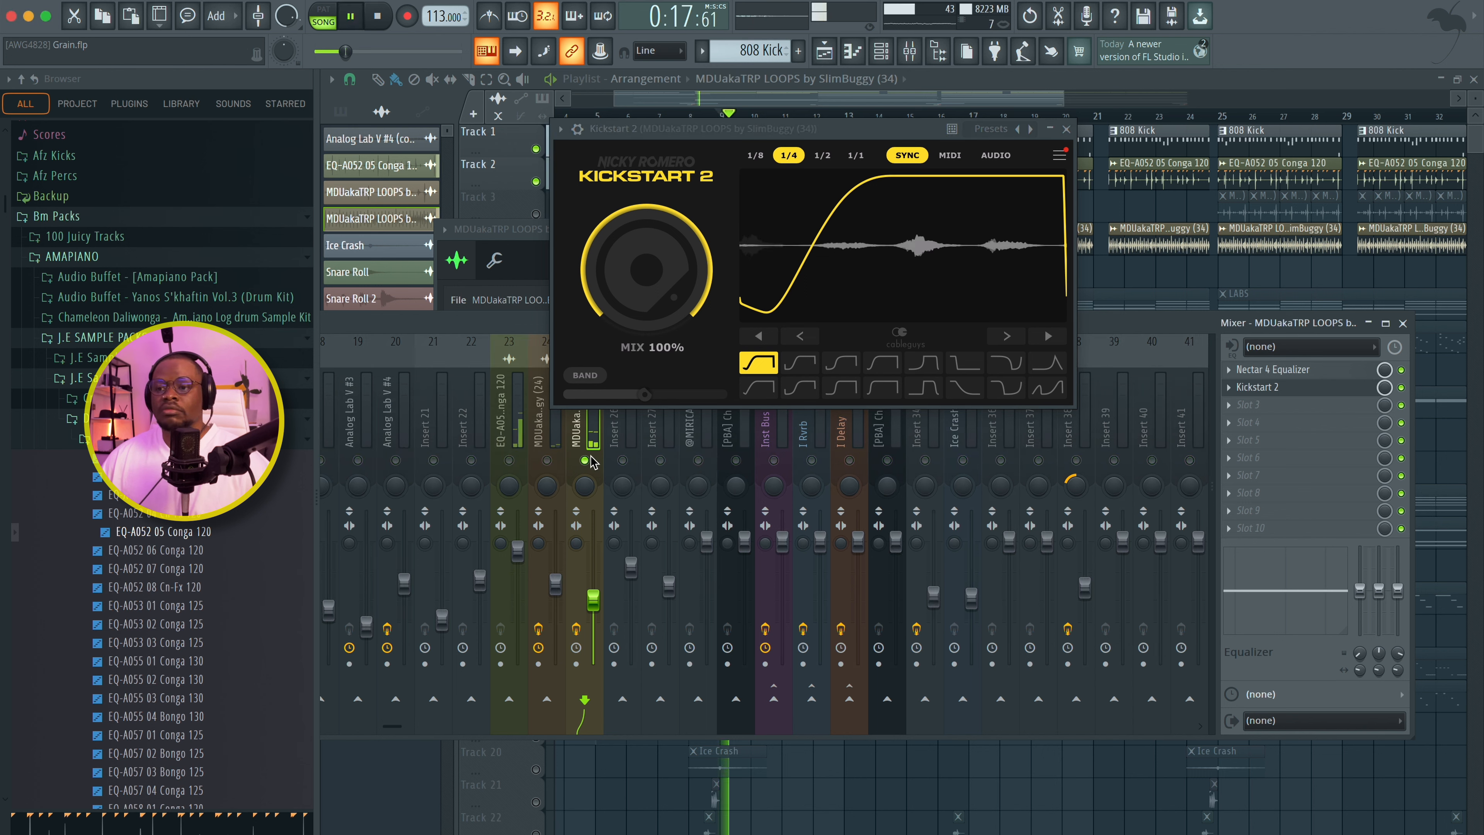
key("space")
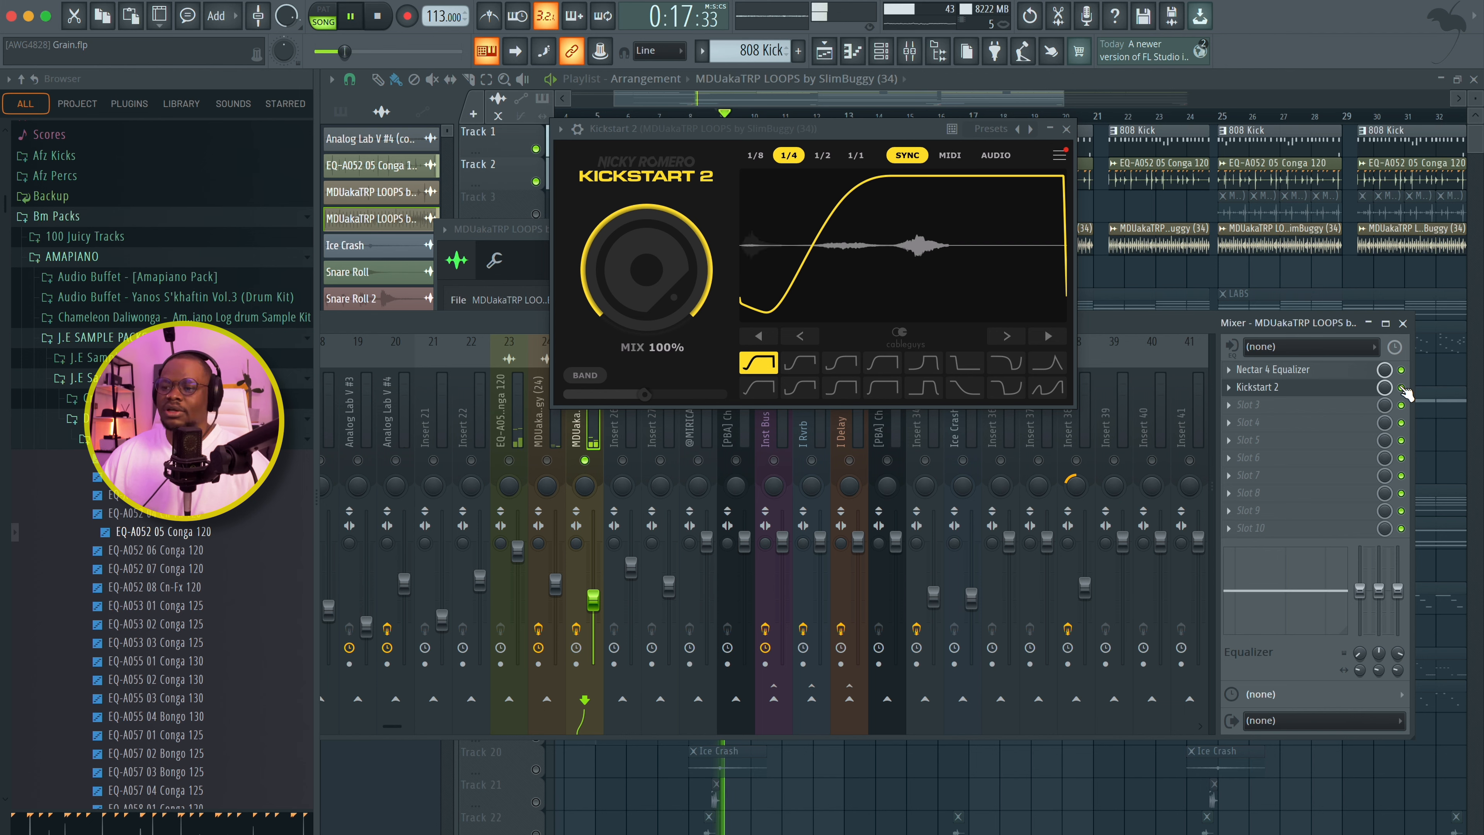
Step: Inspect the Nectar 4 Equalizer curve on the soloed MDUakaTRP loop insert and close the plugin
left_click(1321, 371)
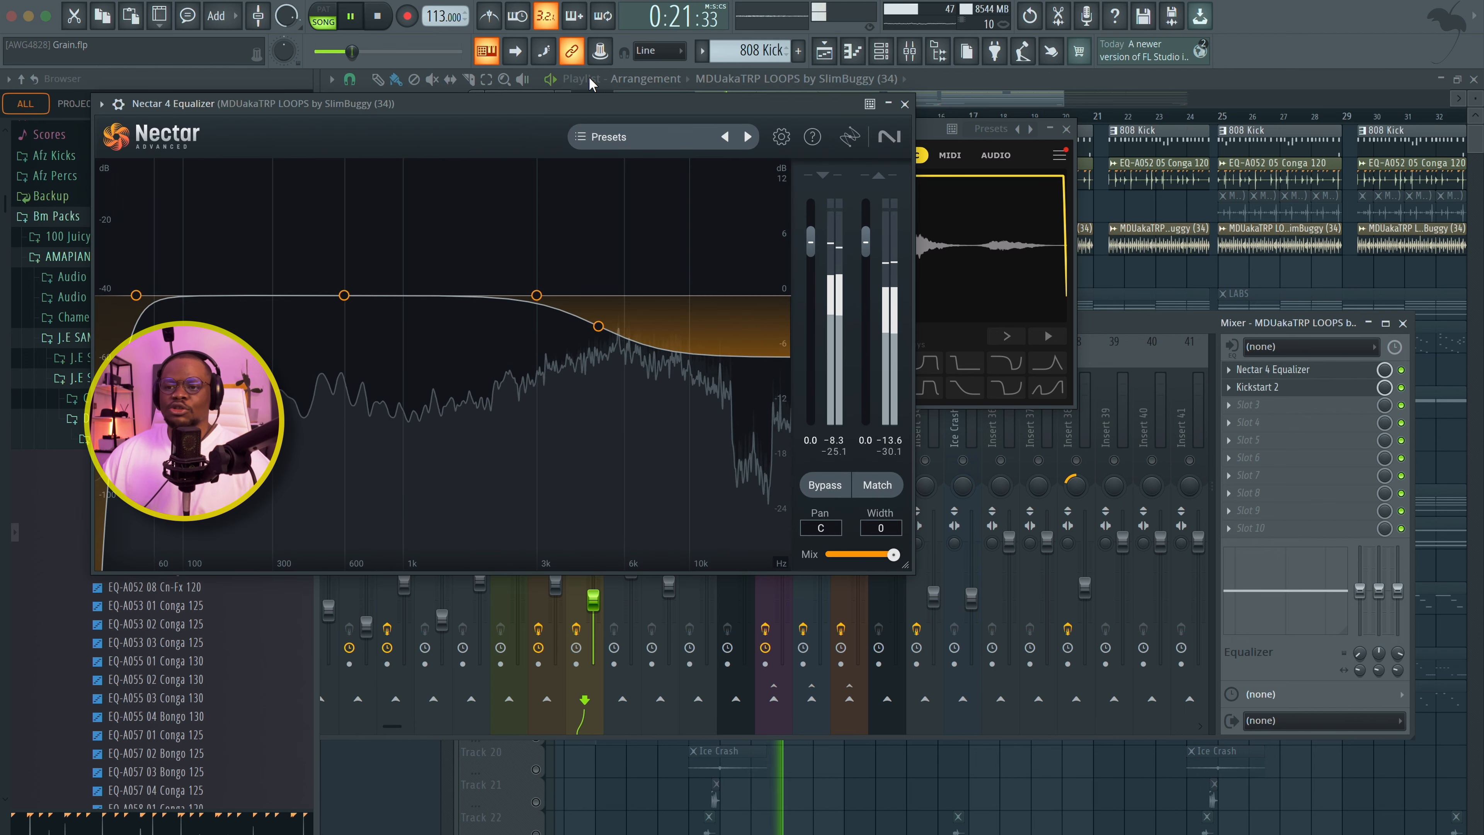
left_click_drag(596, 104, 814, 117)
key("space")
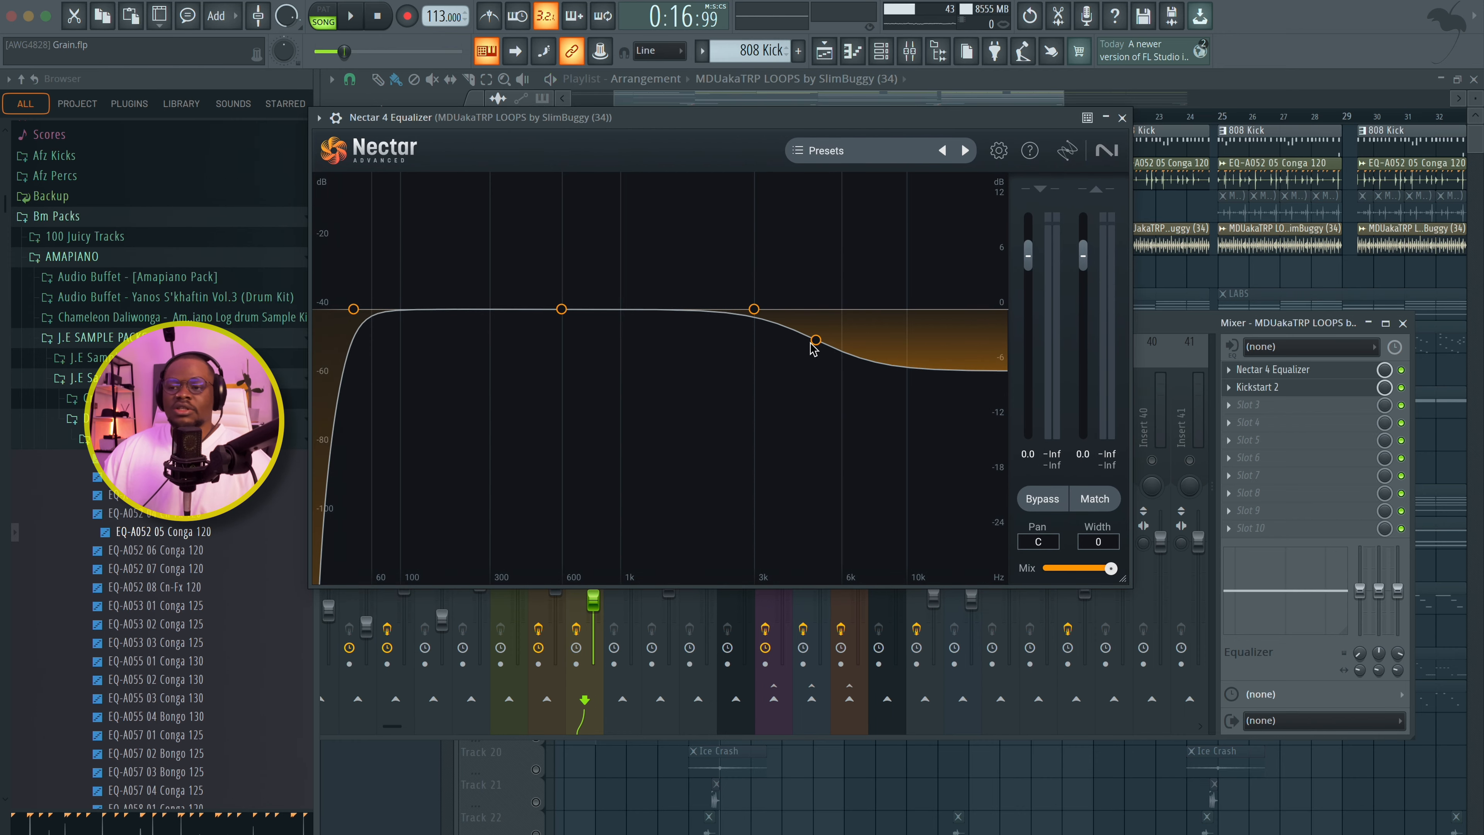
key("Escape")
Step: Unsolo the MDUakaTRP loop's mixer insert and play it with Tracks 1 to 3 active, closing the mixer
right_click(586, 460)
key("space")
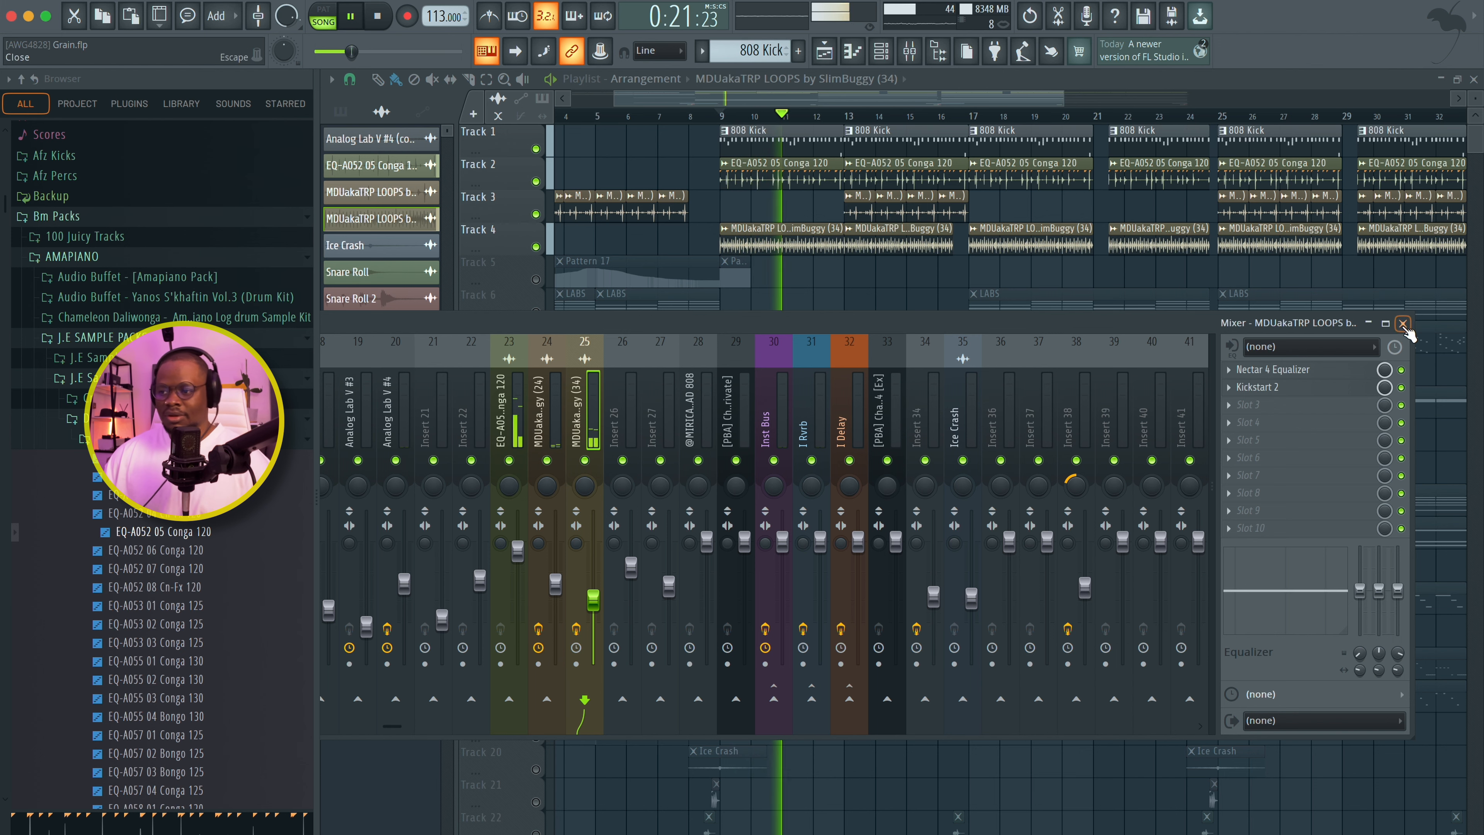
left_click(1402, 323)
key("space")
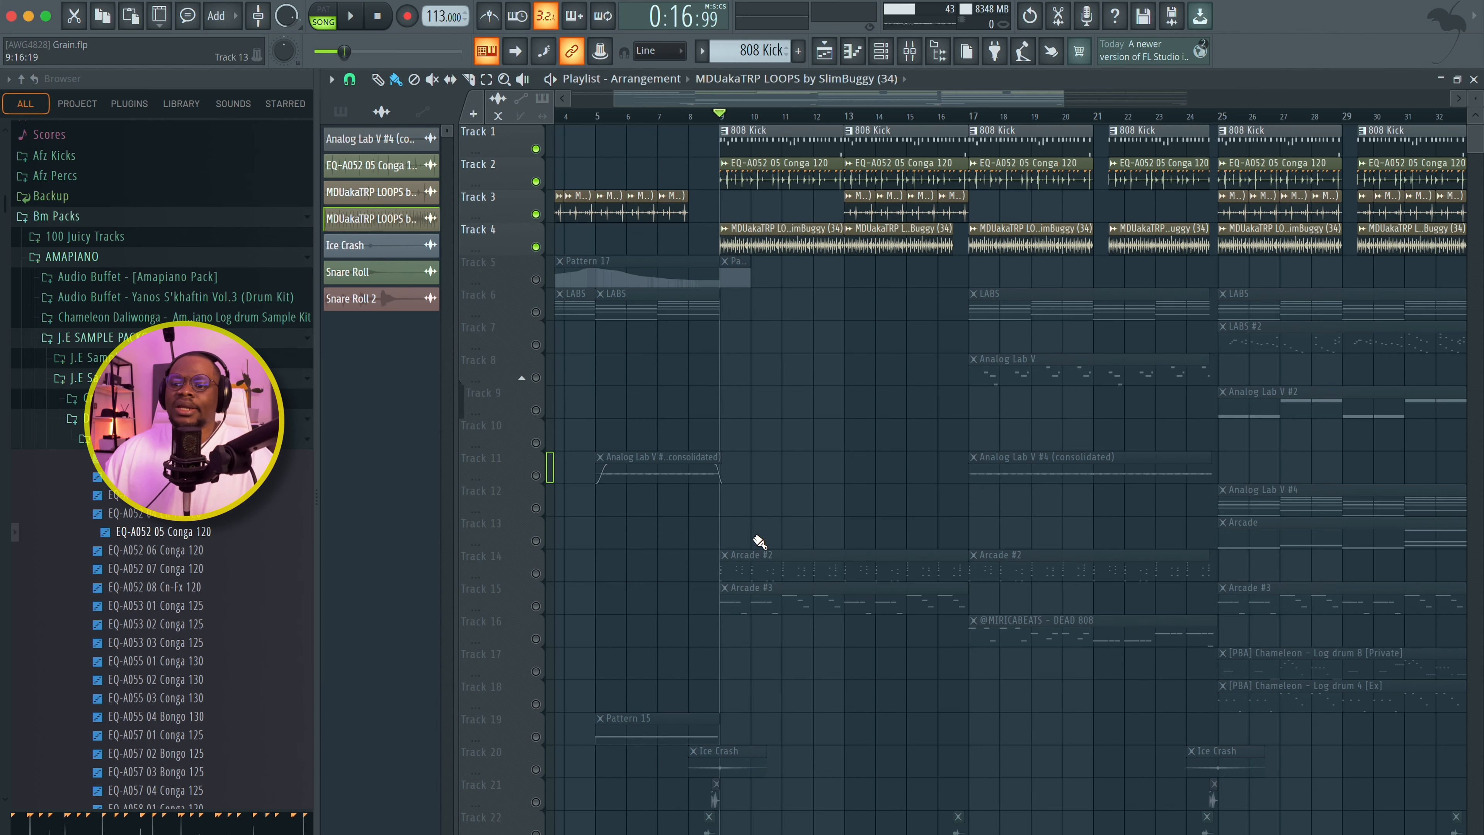
Step: Unmute Track 14 and examine the Arcade #2 notes in the piano roll while the arrangement plays
left_click(536, 573)
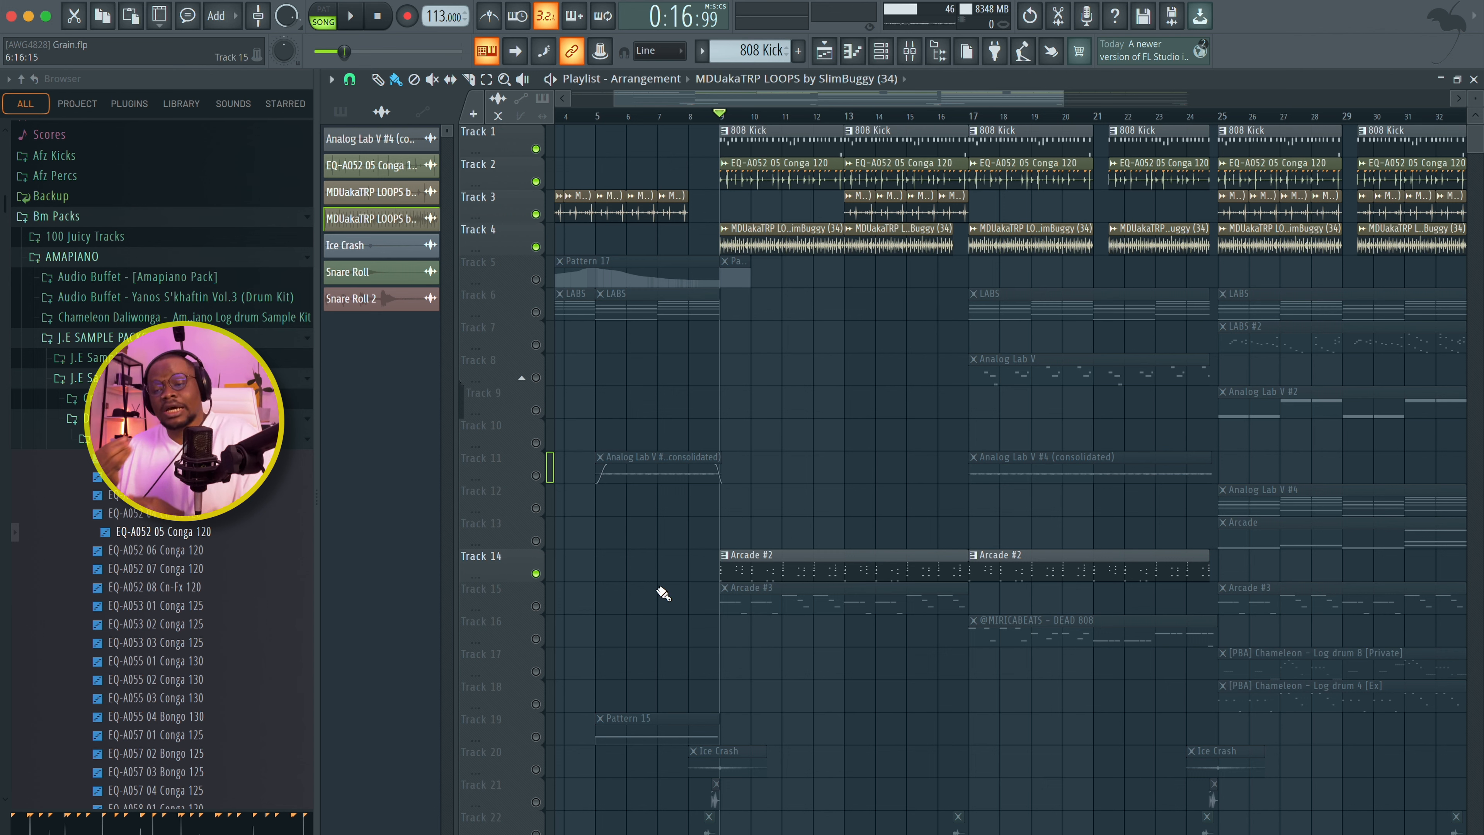
key("space")
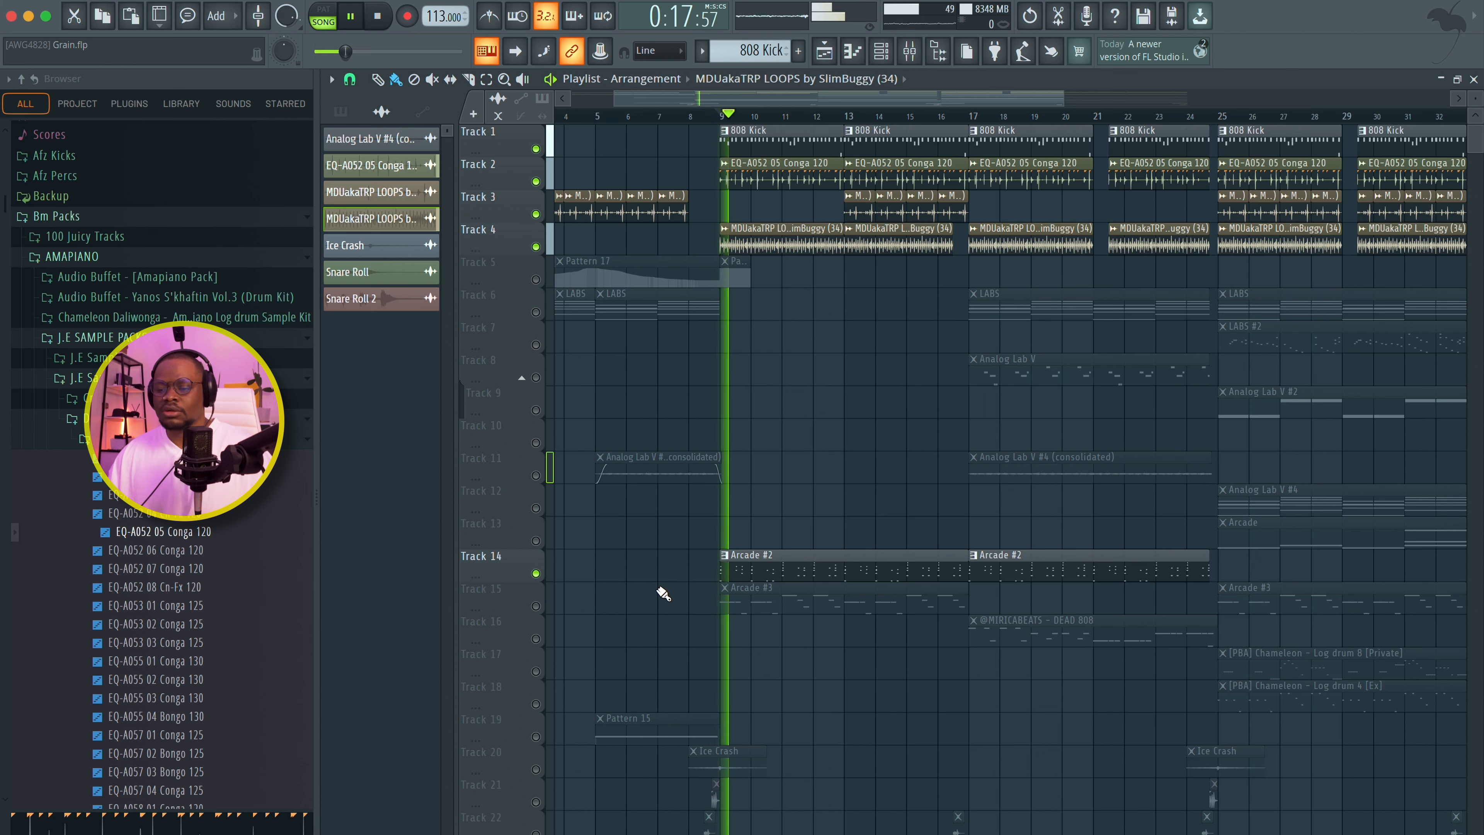
double_click(752, 575)
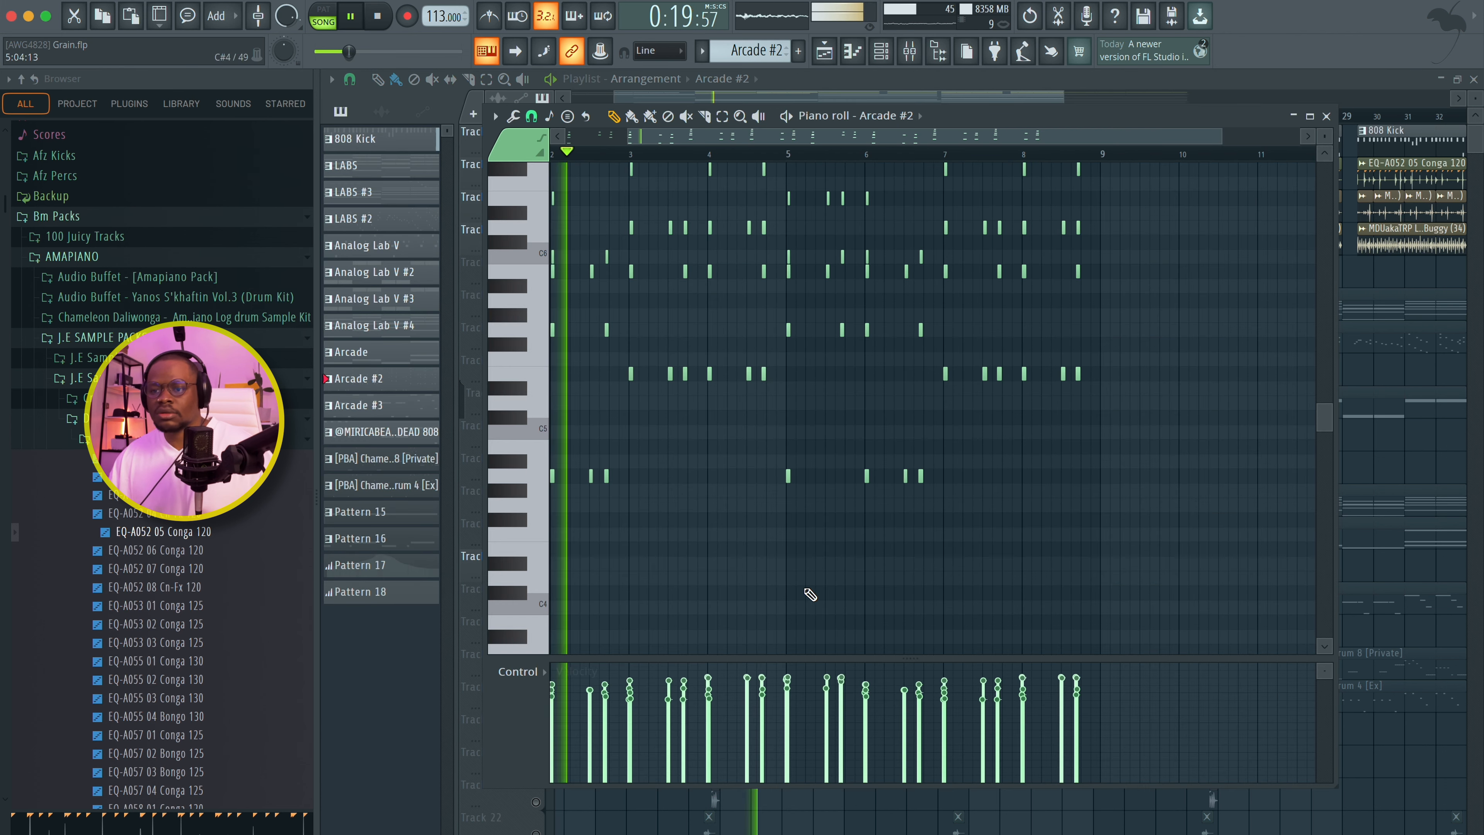
scroll(803, 373, "down", 1)
scroll(1092, 360, "left", 3)
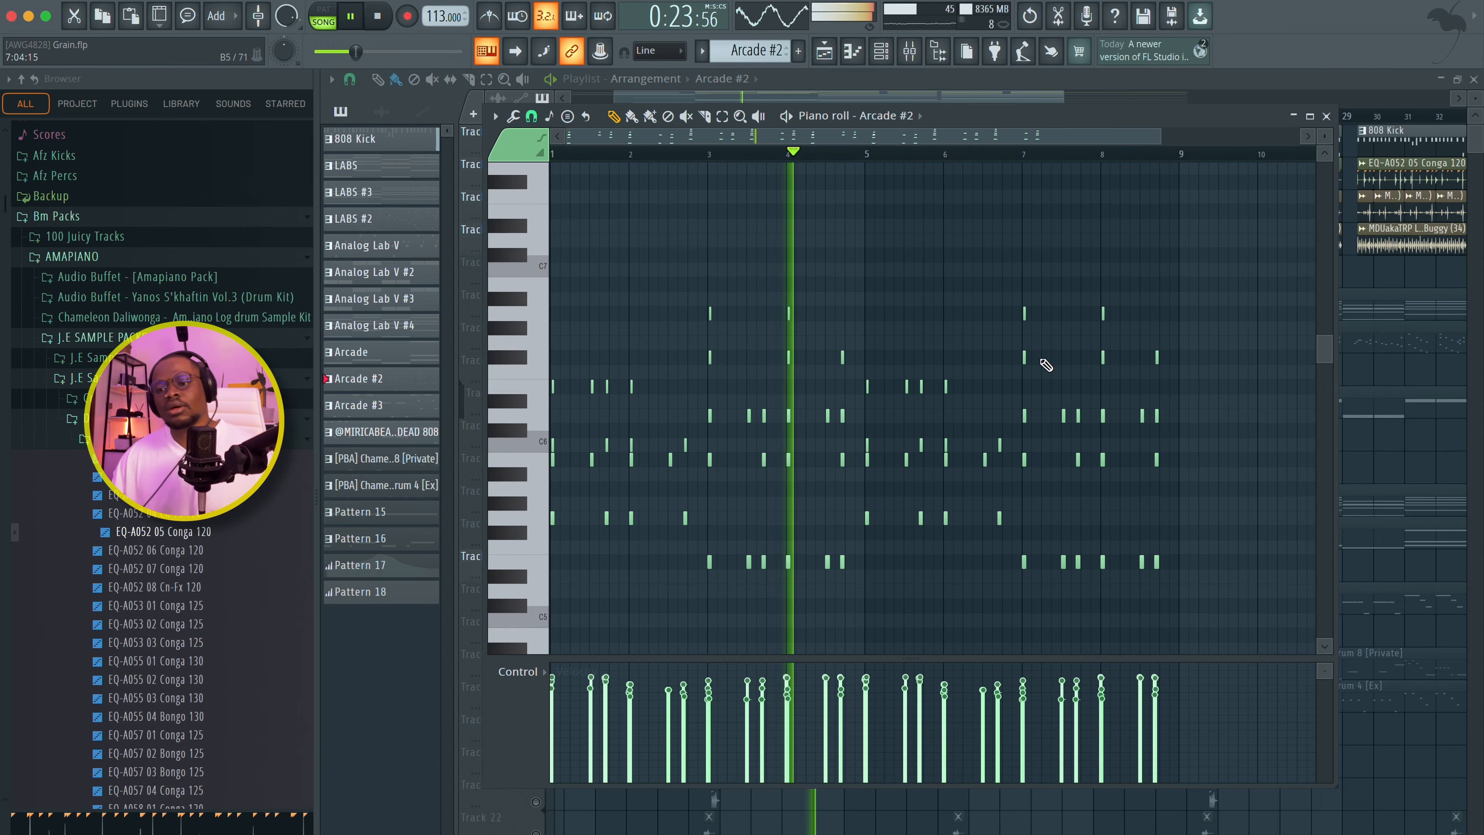
scroll(1045, 365, "up", 3)
scroll(908, 252, "down", 3)
key("space")
Step: View the Arcade #2 instrument from the channel rack to check its loaded preset, and close it
left_click(880, 51)
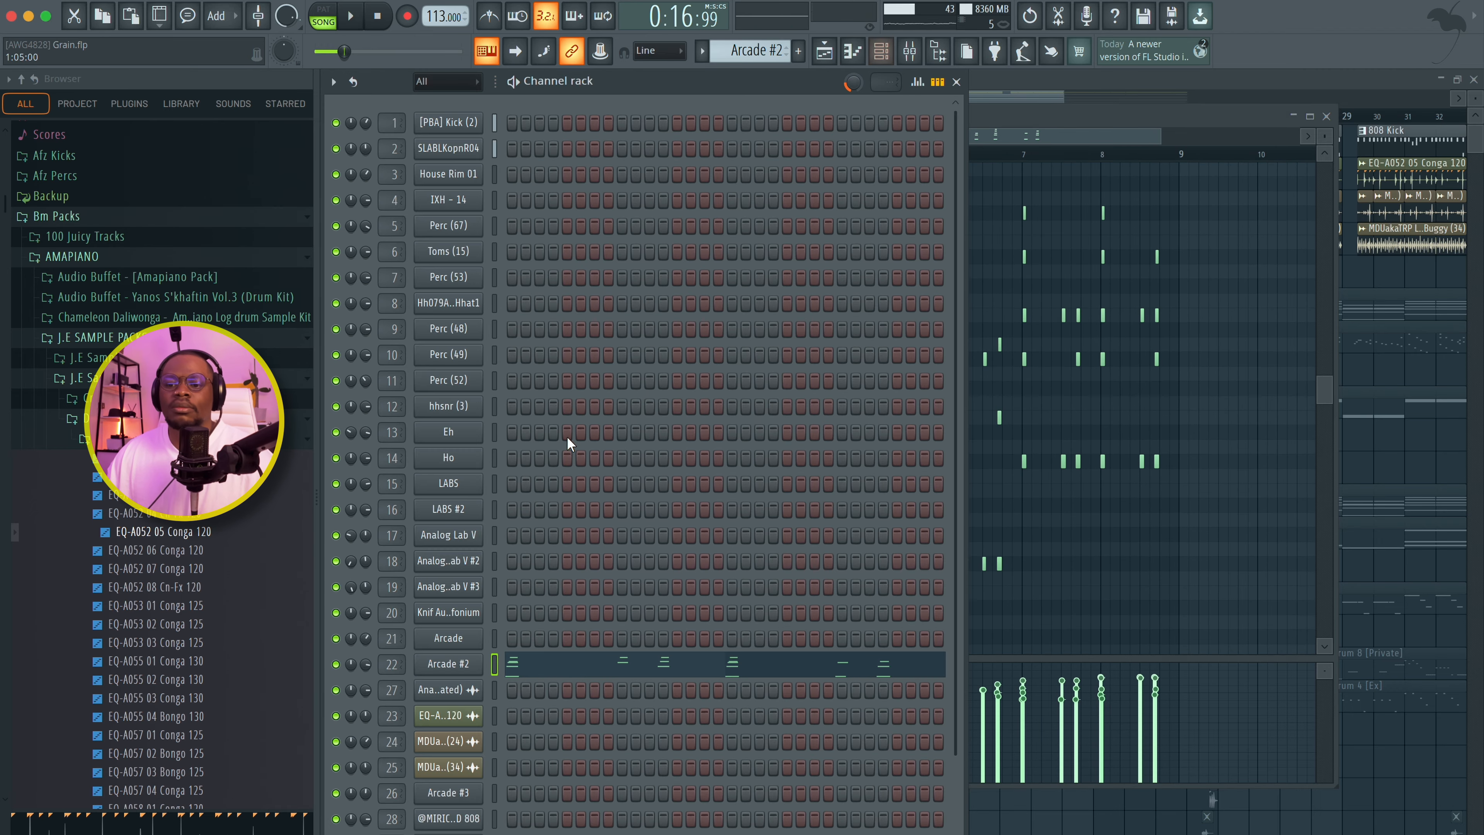
left_click(447, 664)
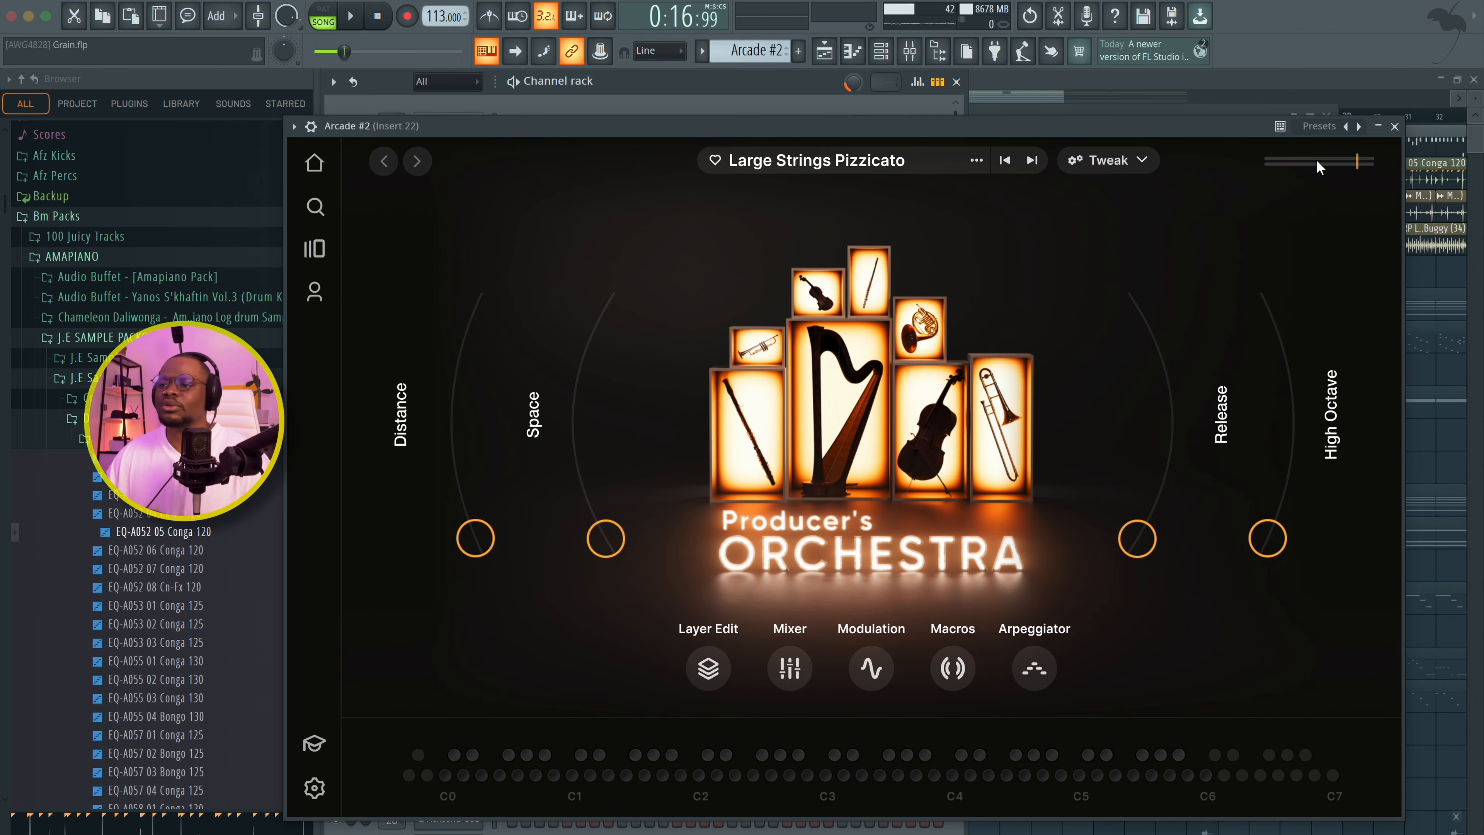
left_click(1395, 126)
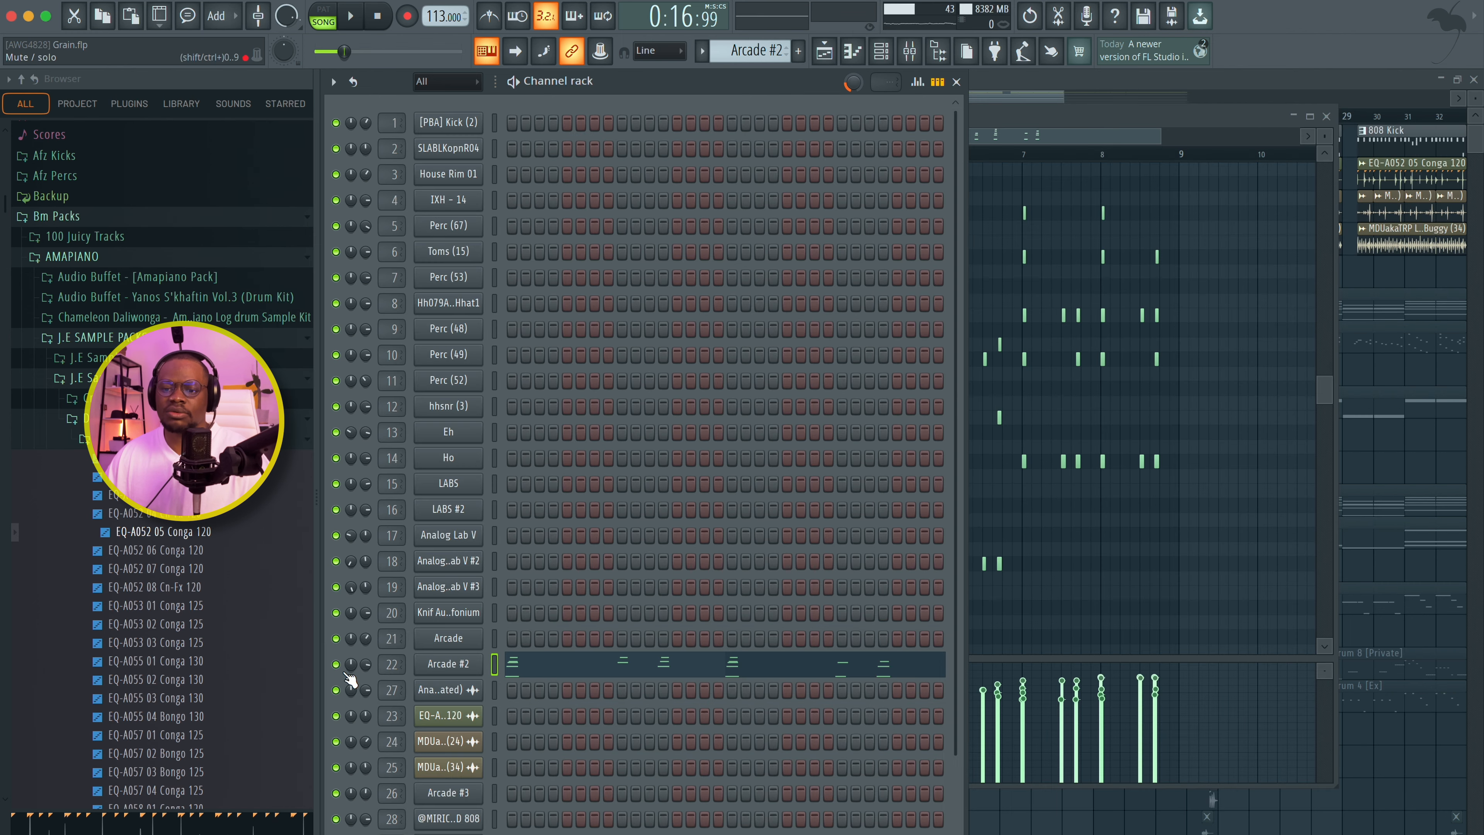
Step: Audition Arcade #2's mixer track, Insert 22, soloed and together with the drum loops
left_click(406, 666)
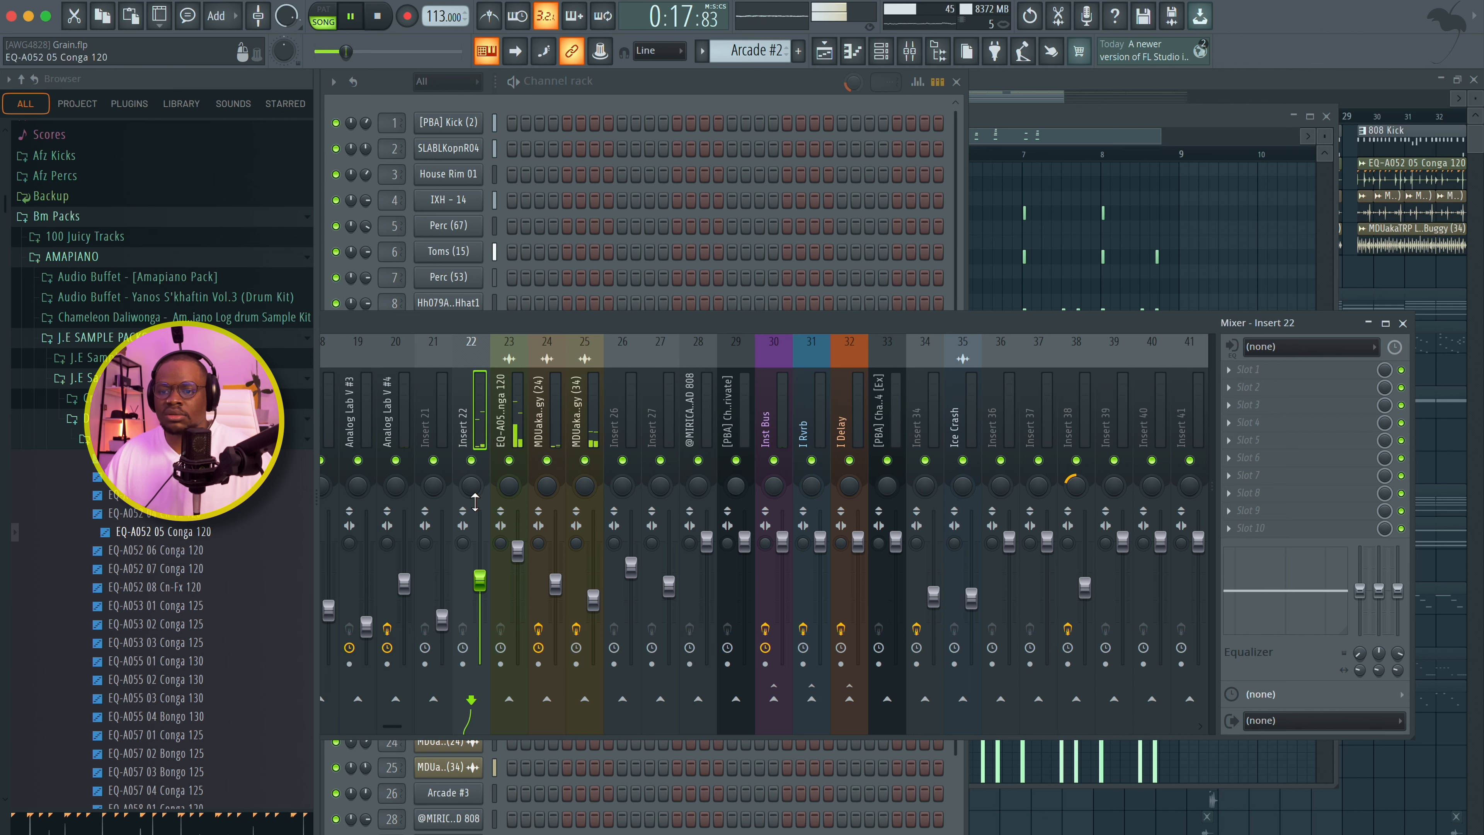
right_click(471, 460)
right_click(471, 460)
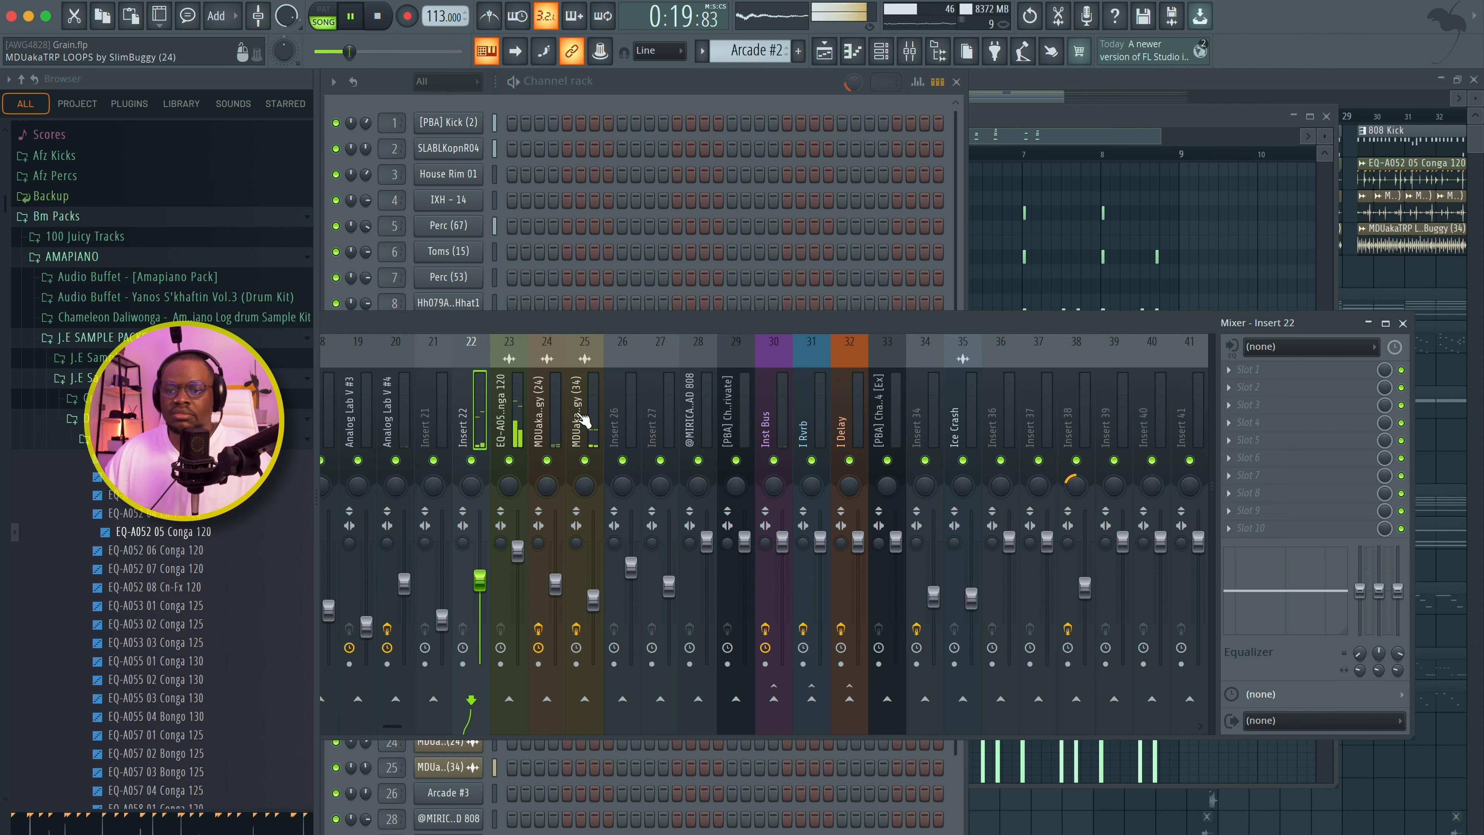
left_click(1403, 324)
key("space")
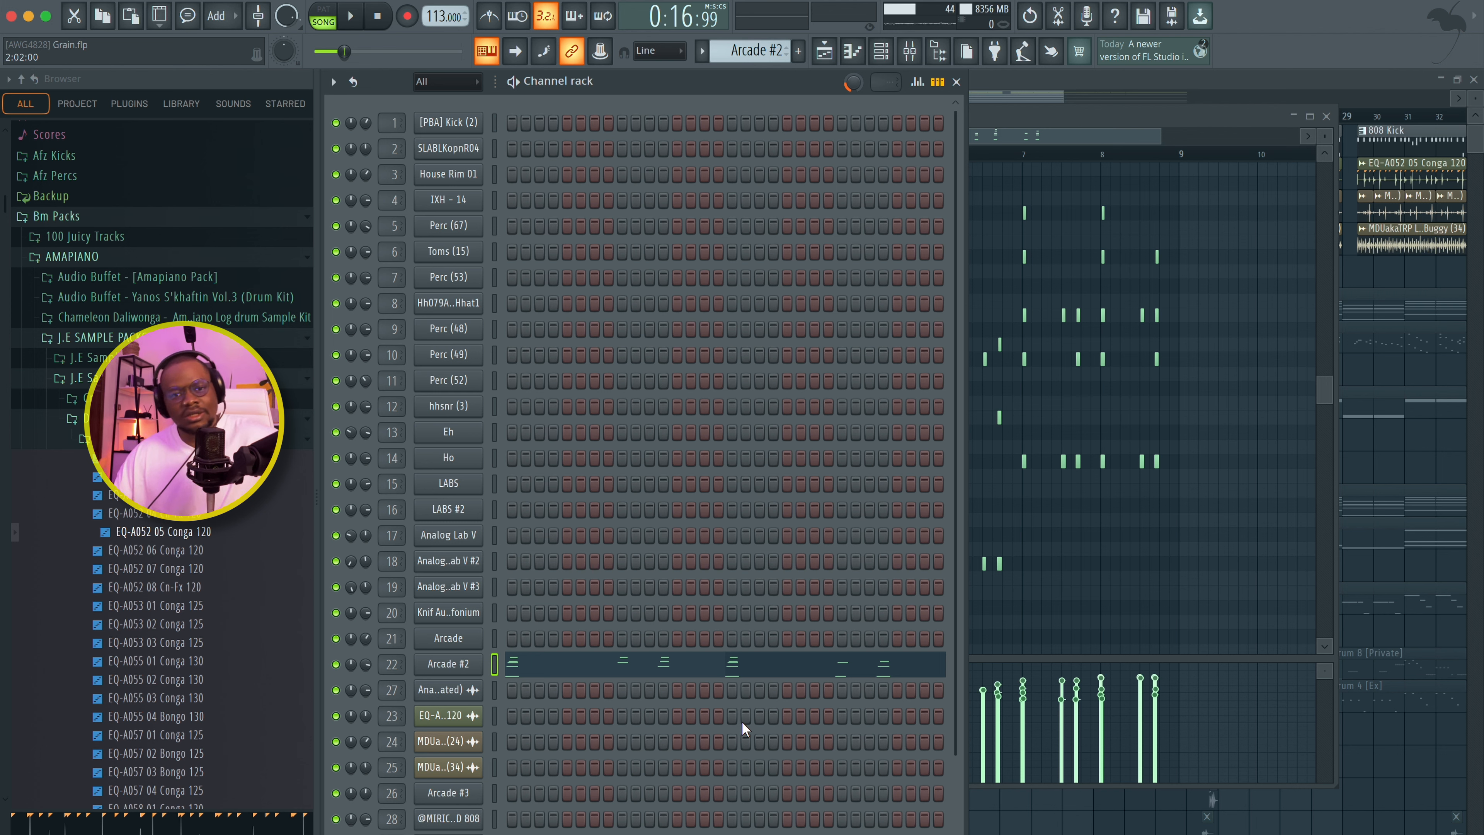
key("space")
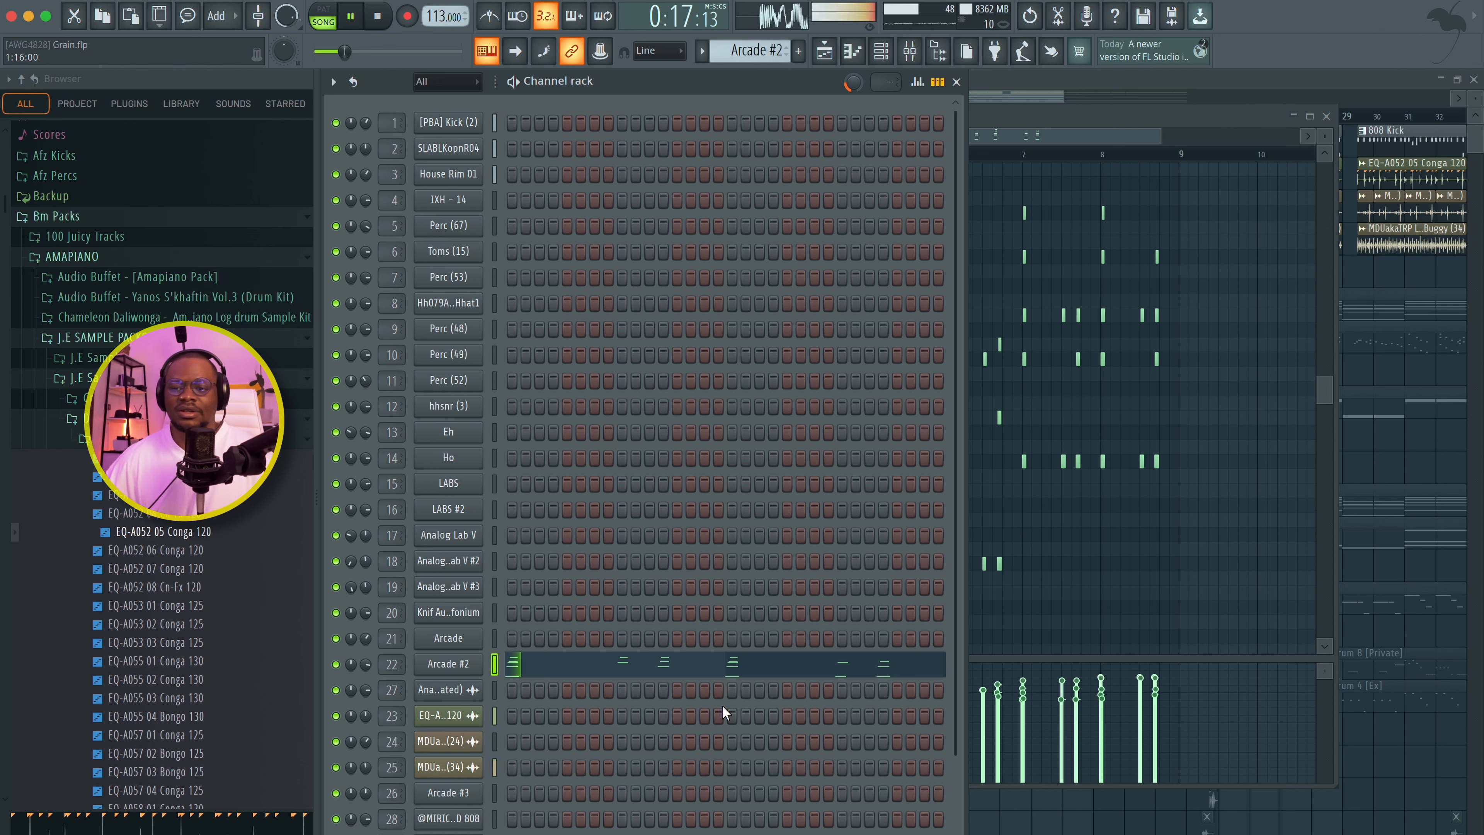
Step: Unmute Track 15 and examine the Arcade #3 notes in the piano roll during playback
left_click(463, 662)
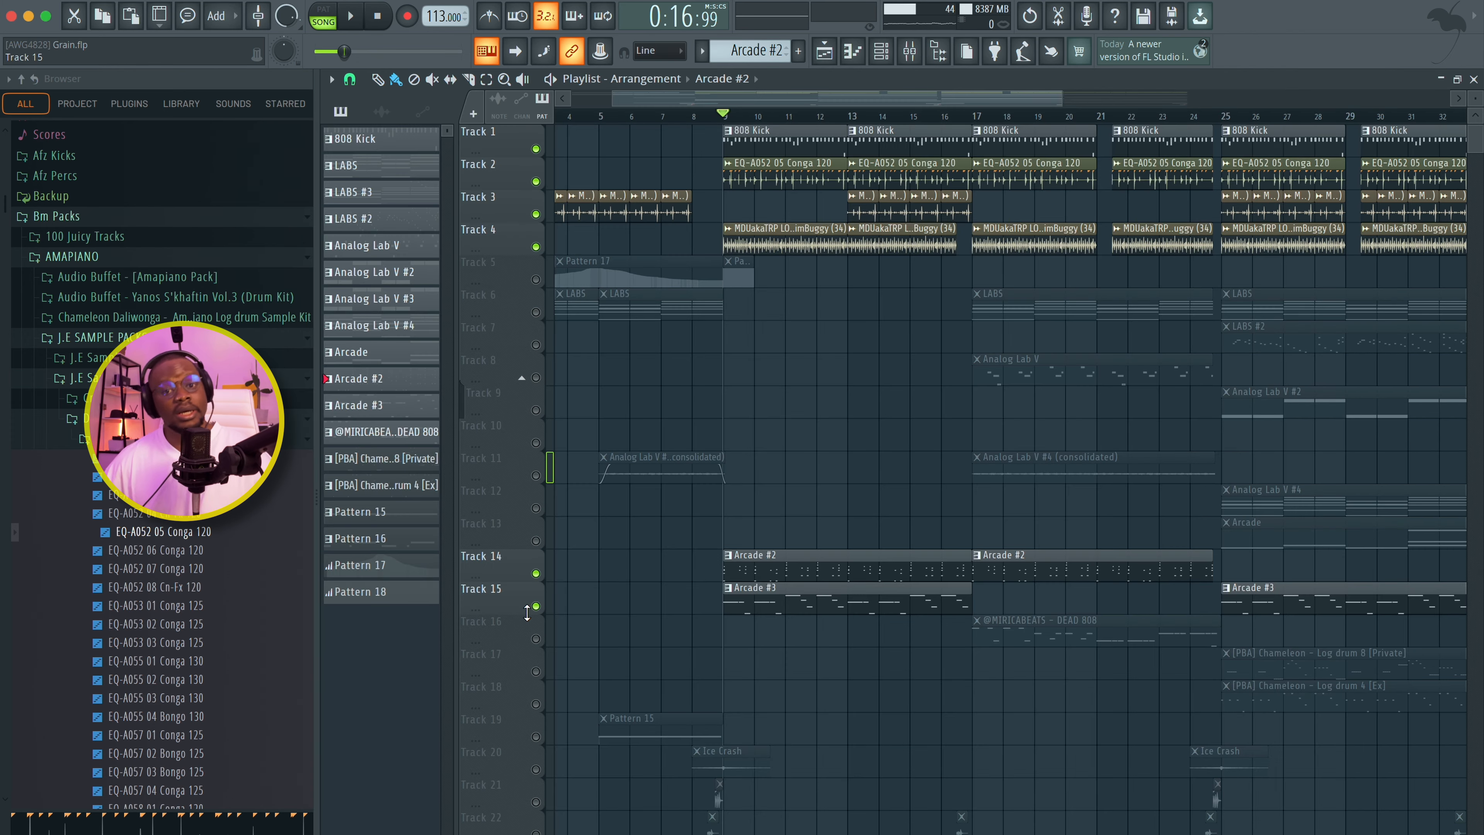
key("space")
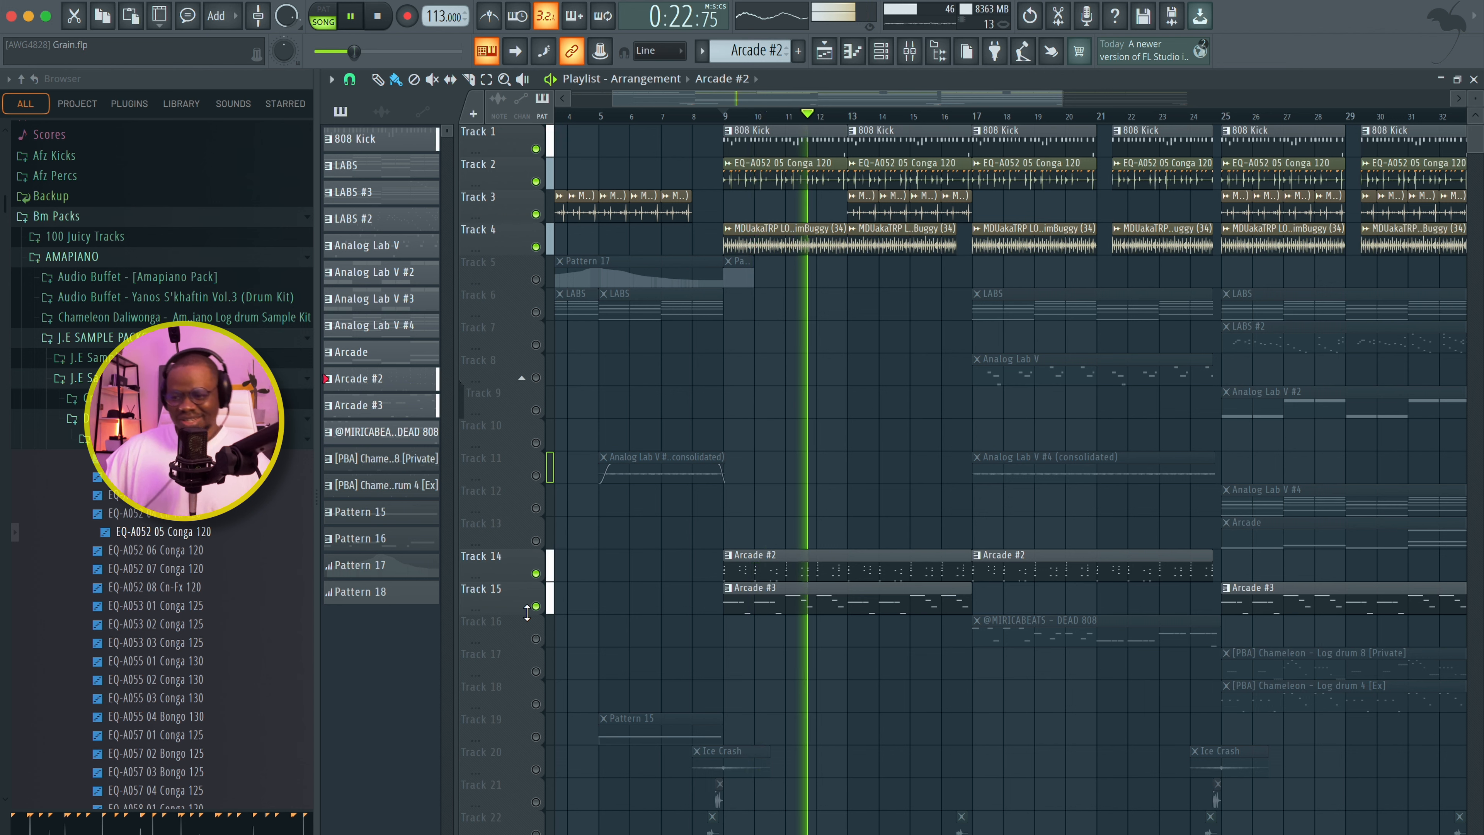
double_click(762, 607)
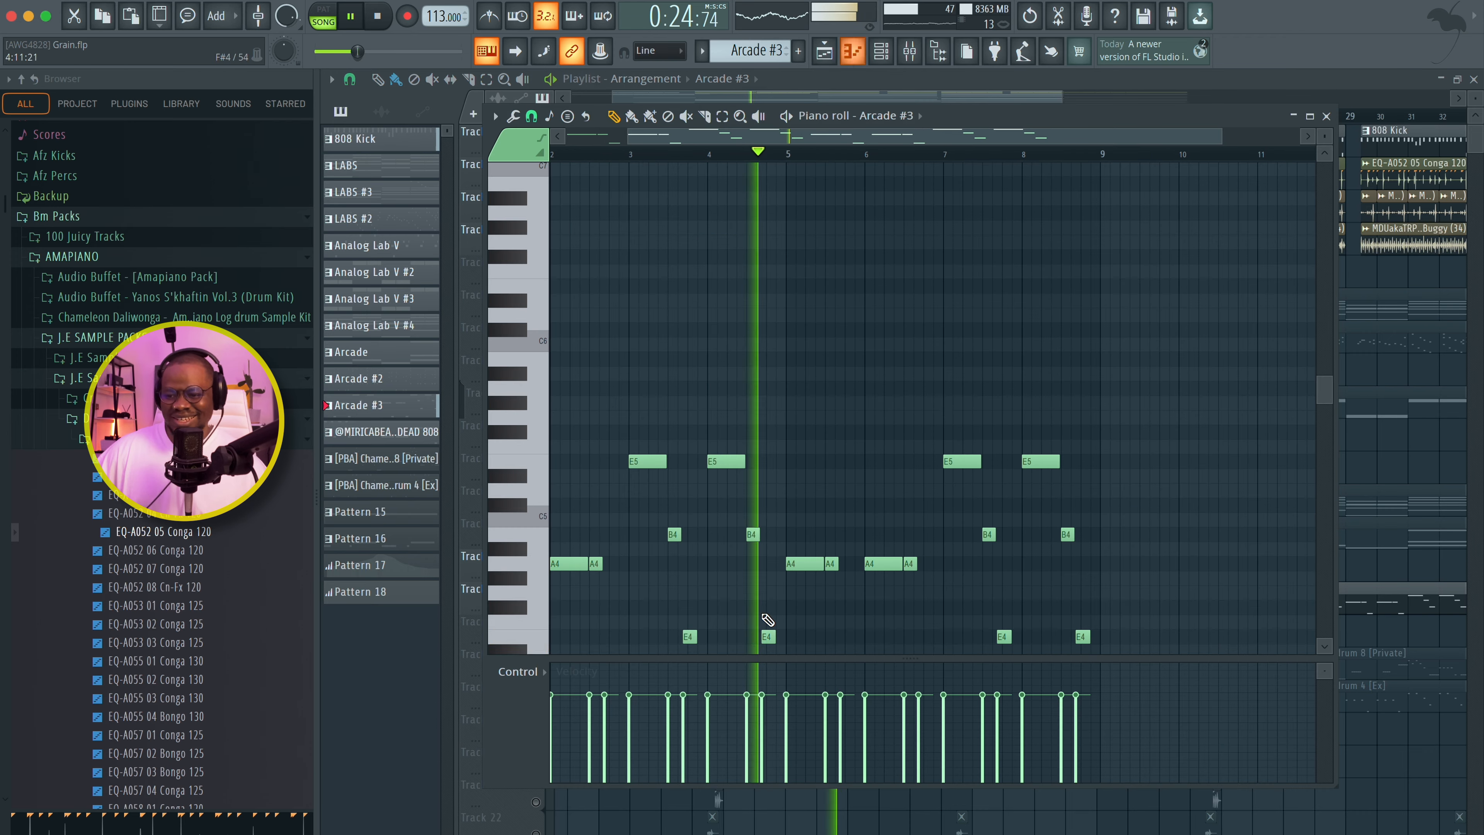
scroll(877, 368, "down", 6)
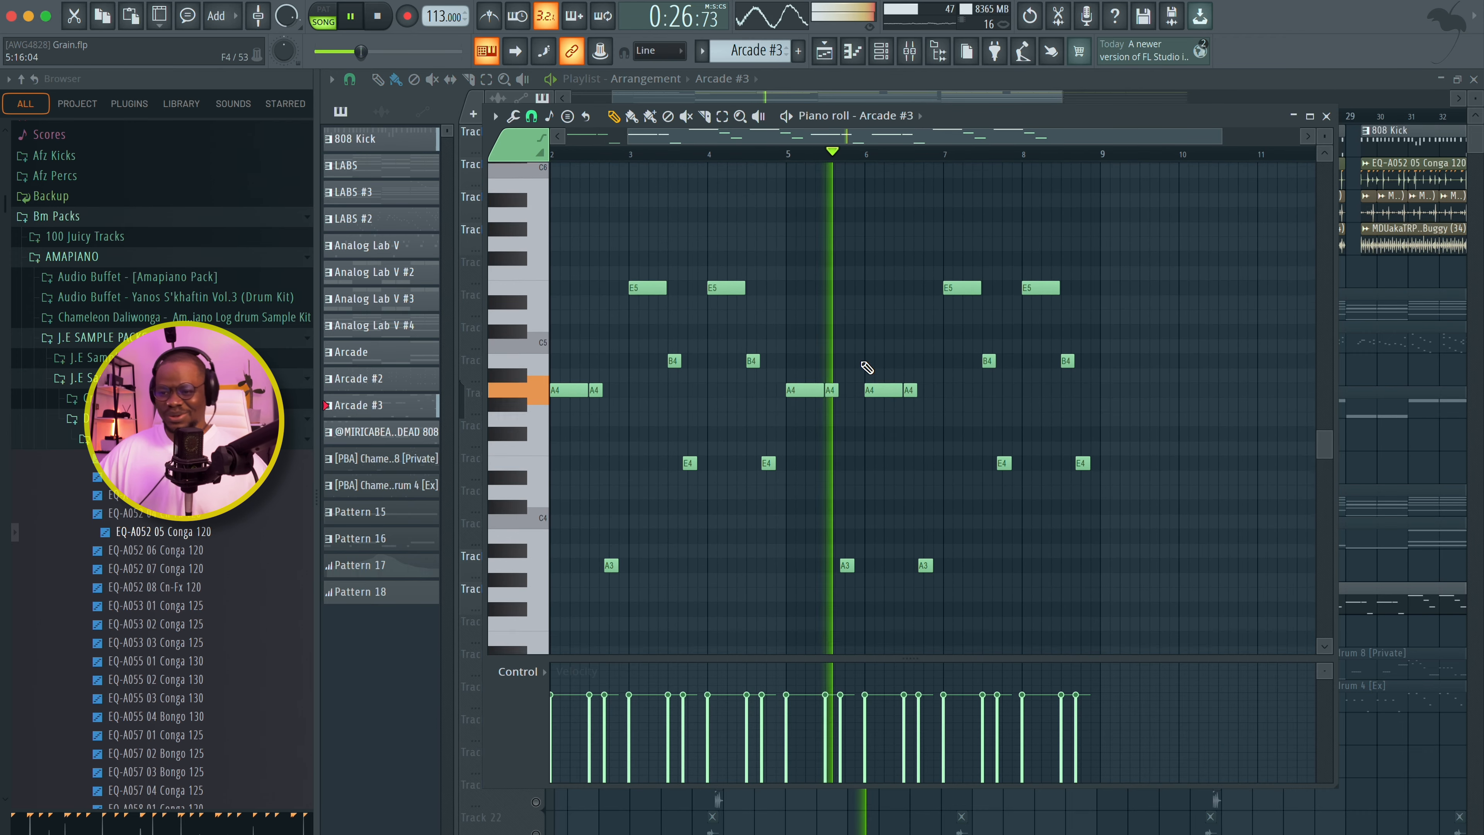
Step: View the Arcade #3 instrument's loaded preset from the channel rack, and return to the playlist
key("F6")
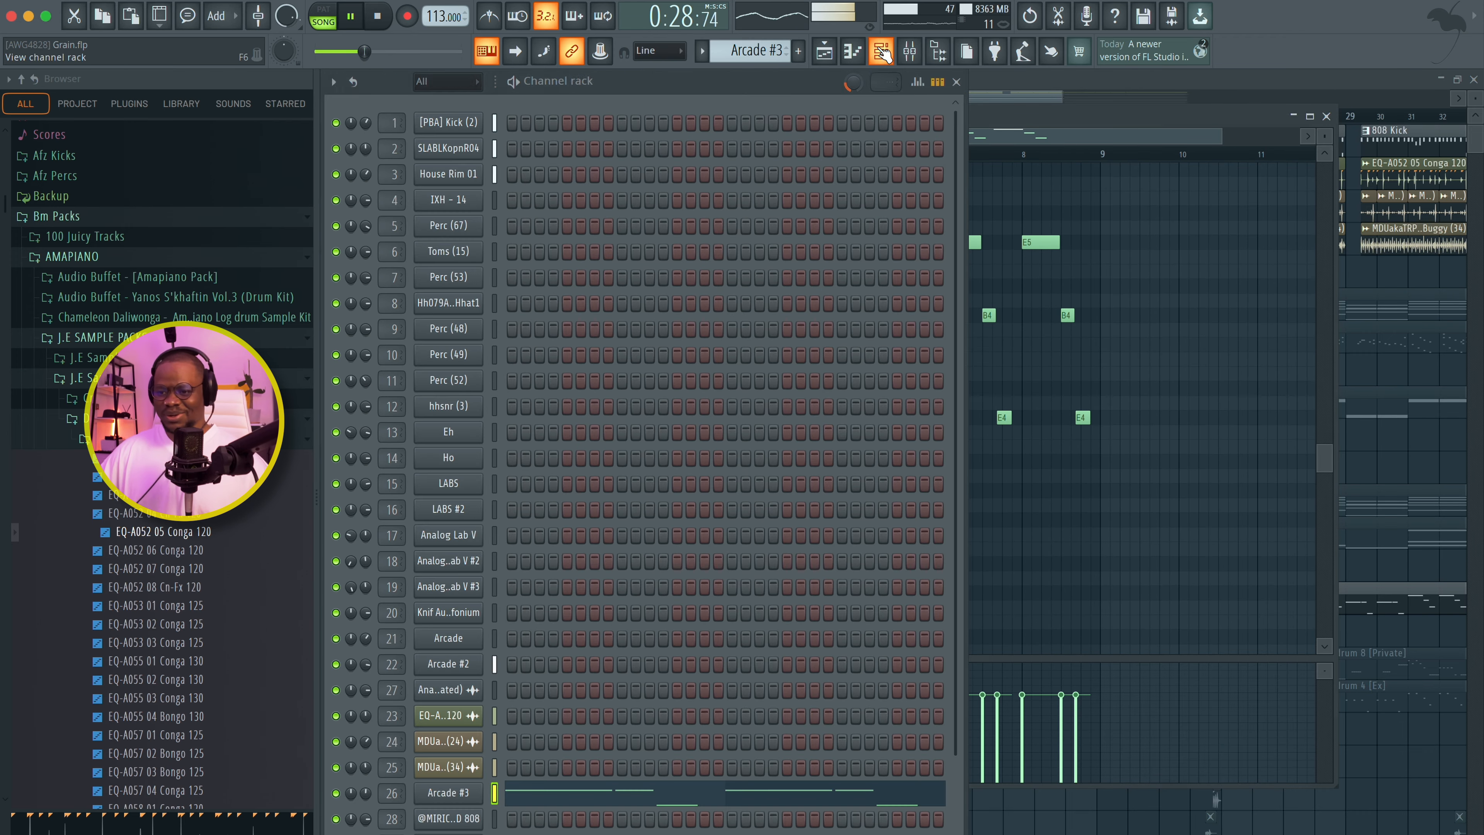
left_click(456, 792)
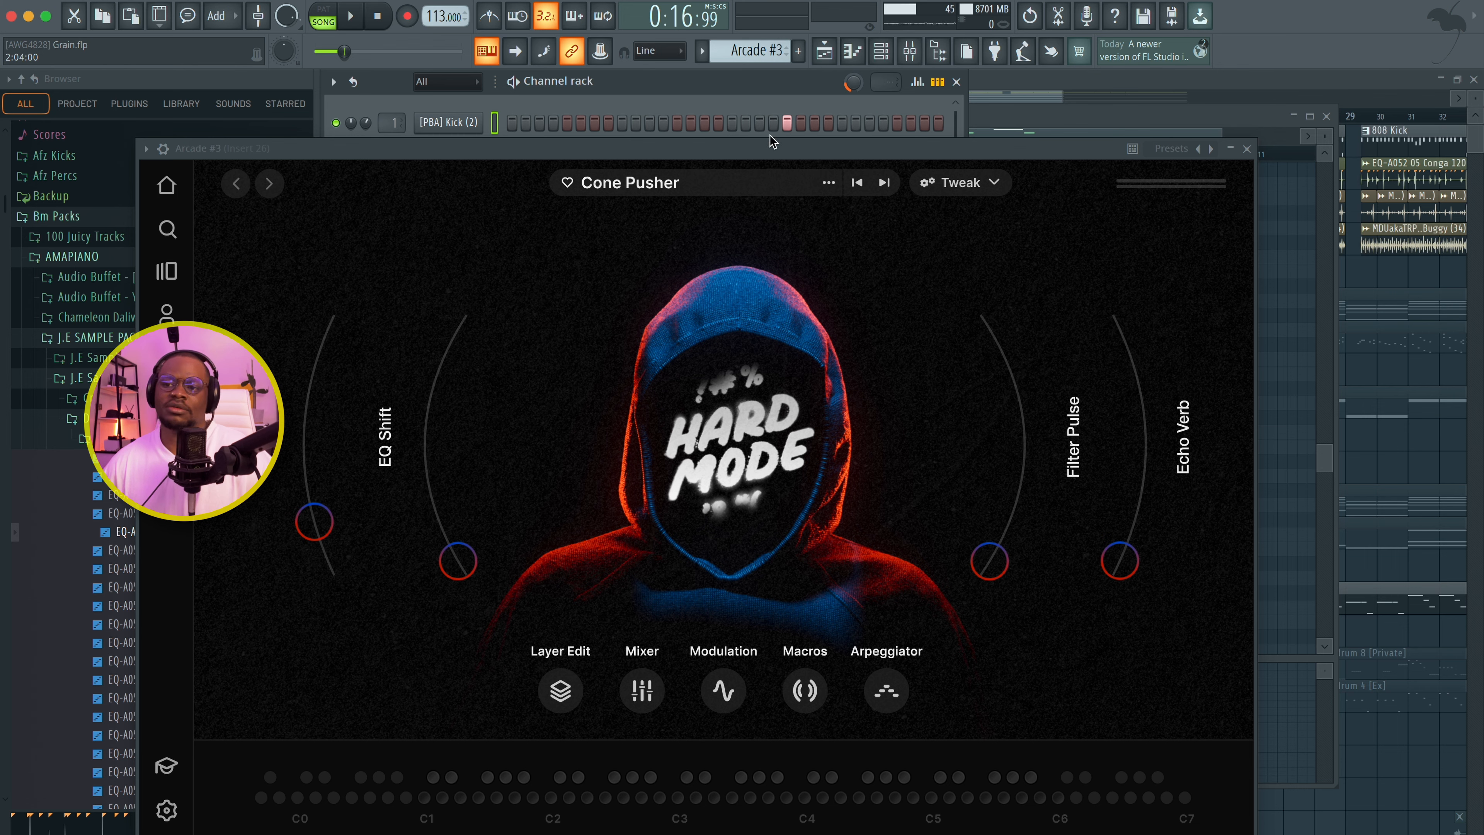
left_click(1247, 148)
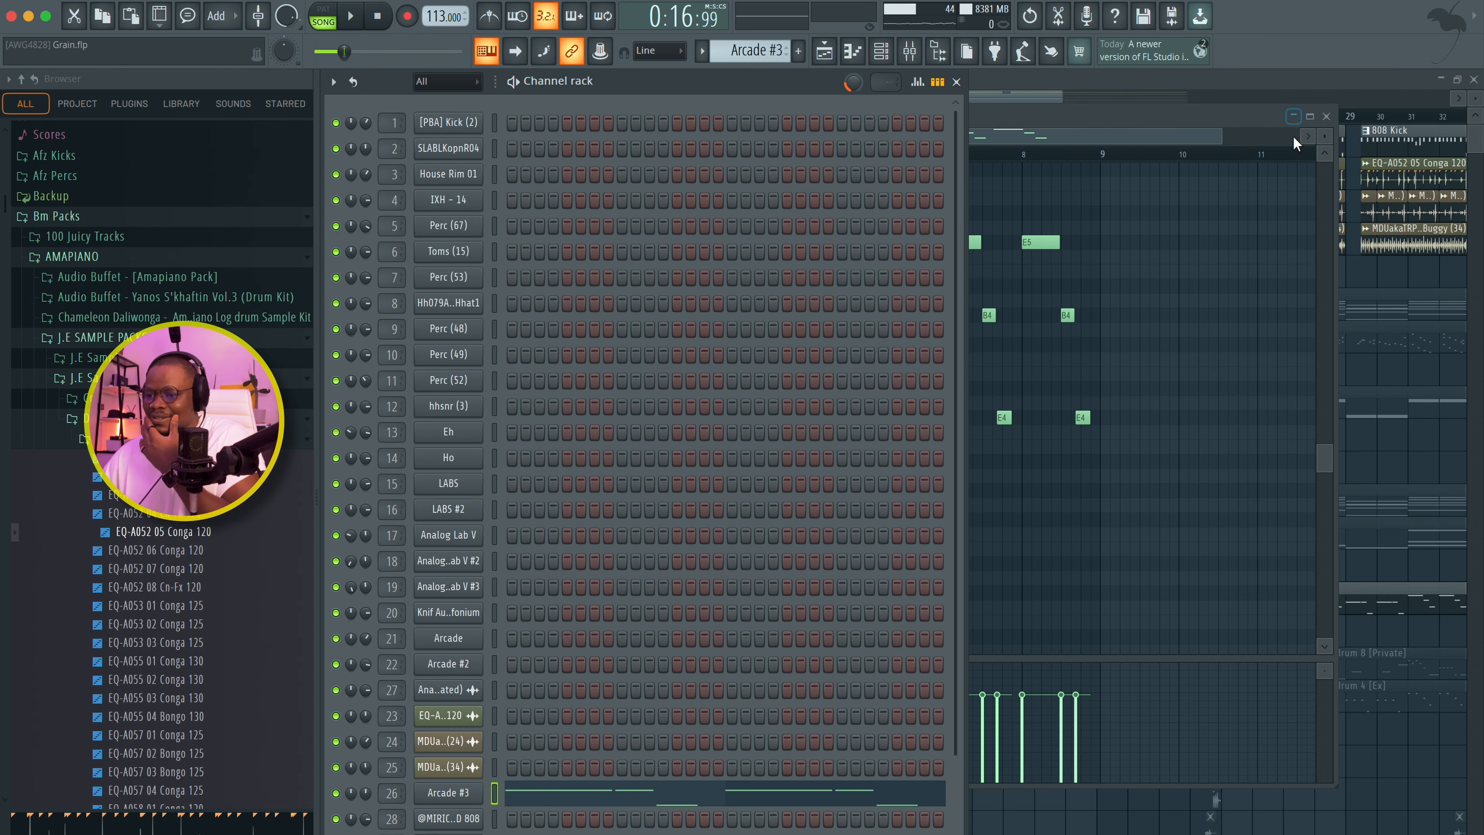
left_click(1327, 116)
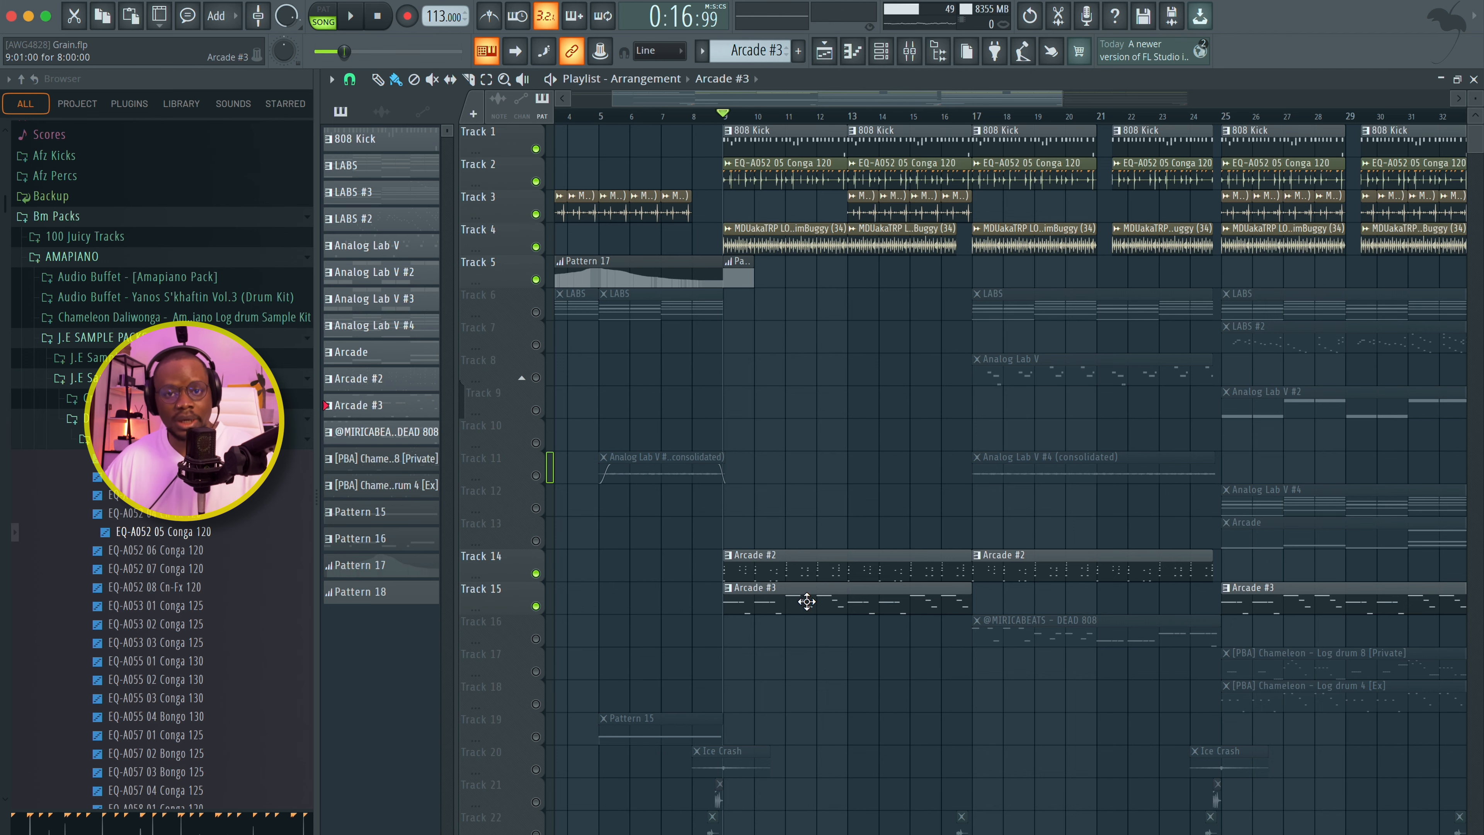
Step: Show the mixer at Insert 26 and reposition its window over the playlist
key("F9")
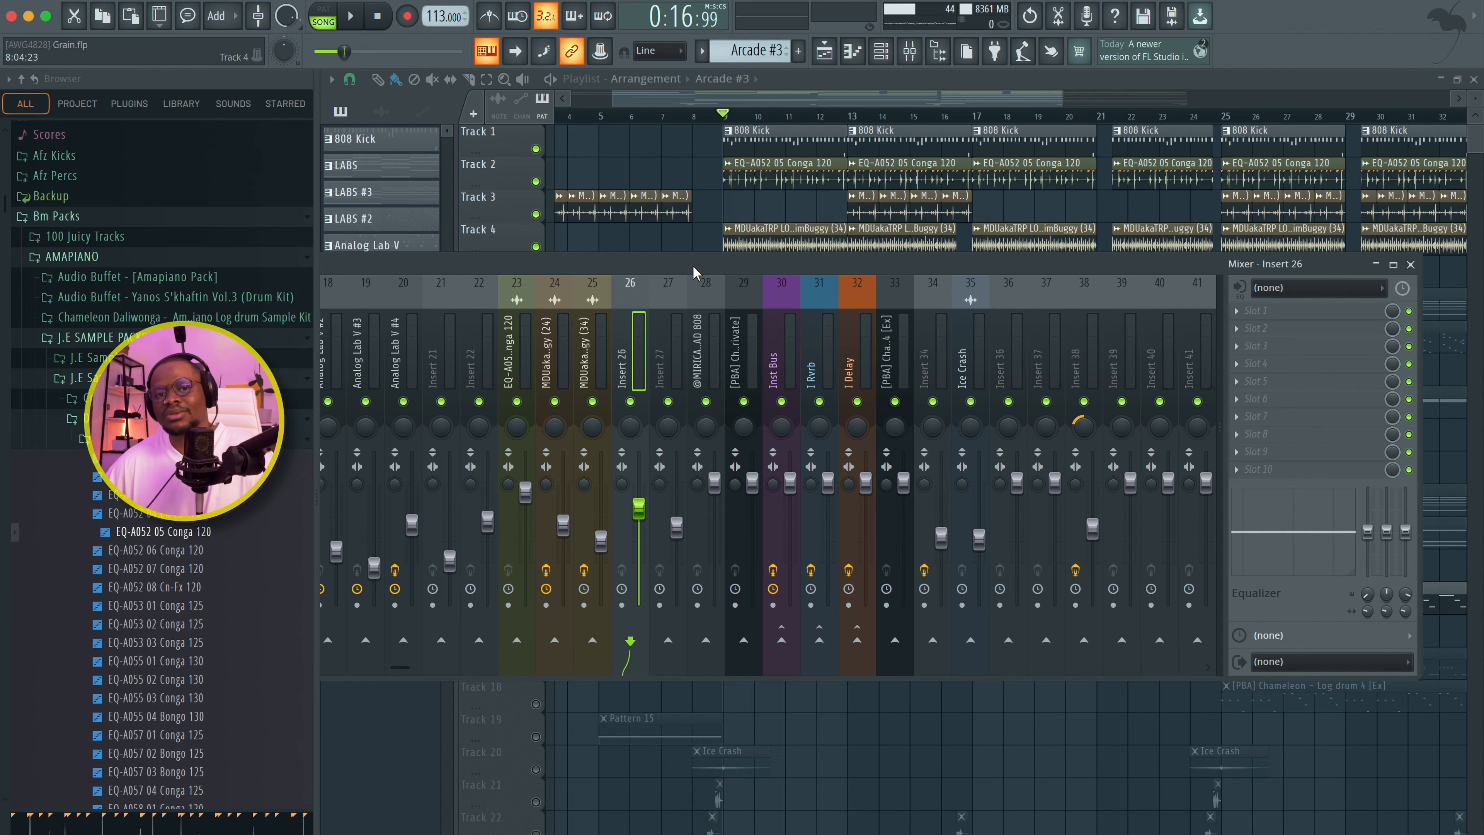
left_click_drag(694, 269, 845, 341)
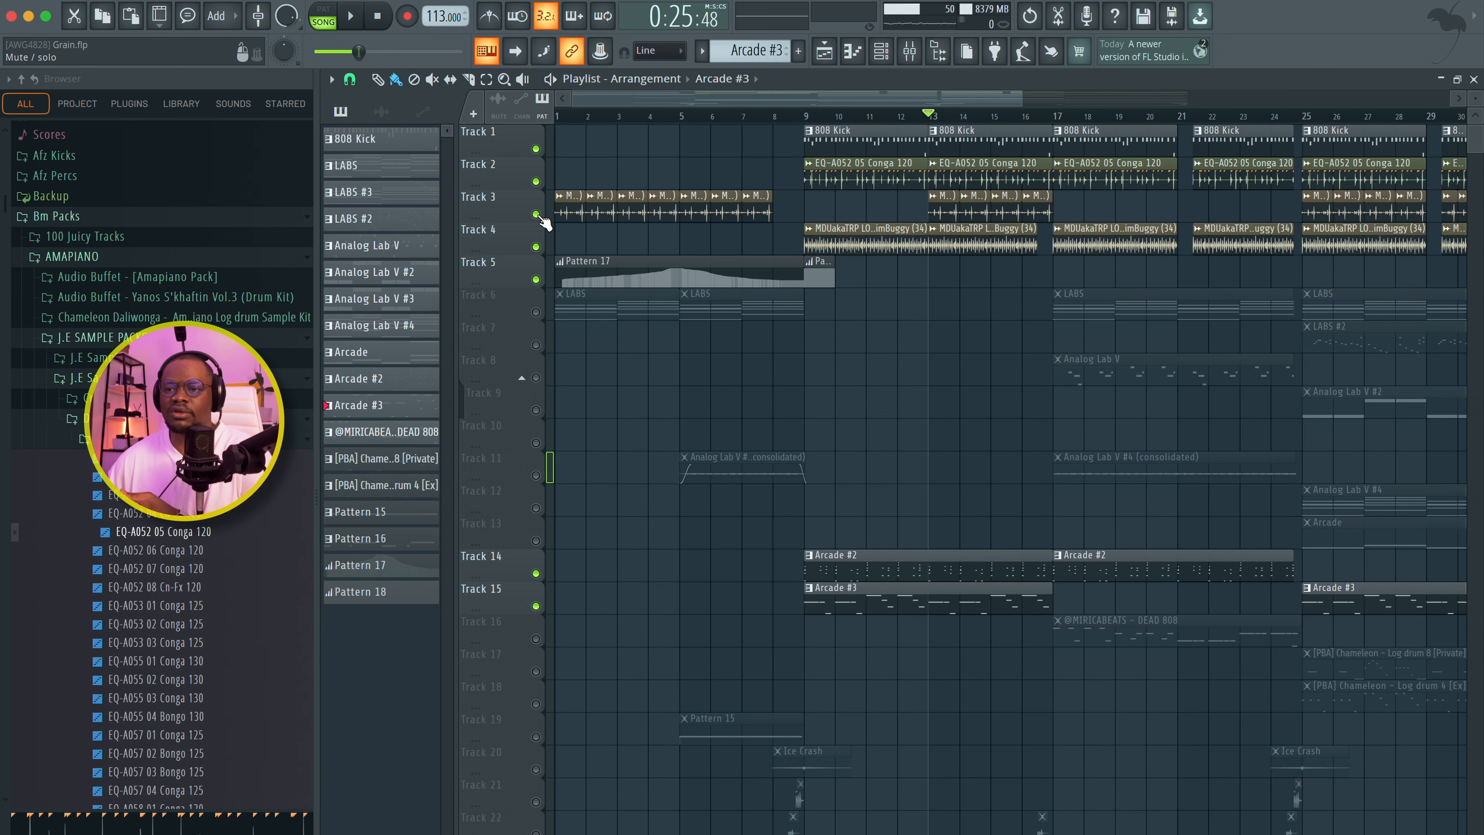
Step: Unmute all playlist tracks during playback, and mute Tracks 8, 11 and 16 for the section from bar 17
key("space")
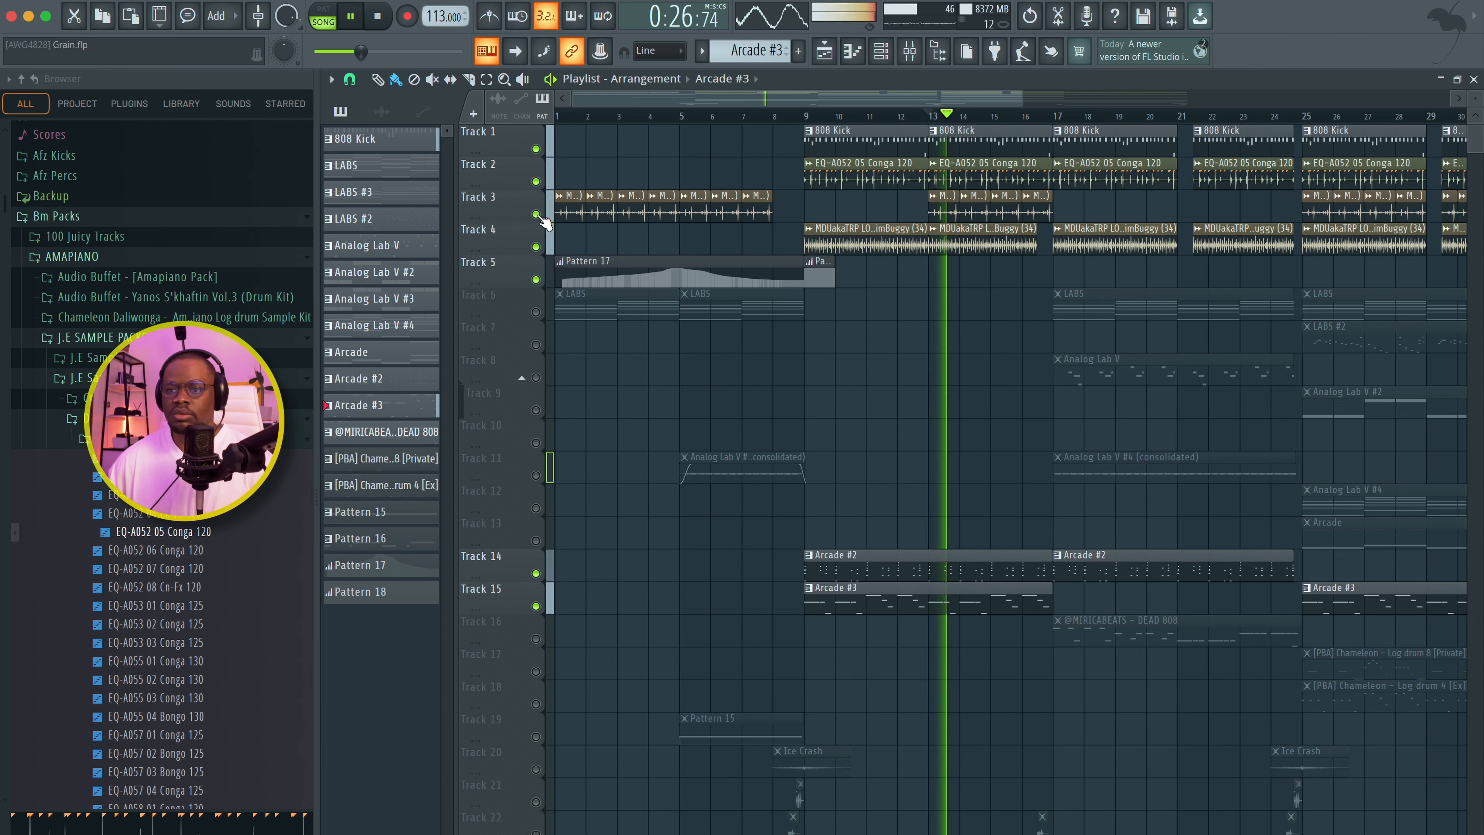
right_click(535, 214)
right_click(535, 214)
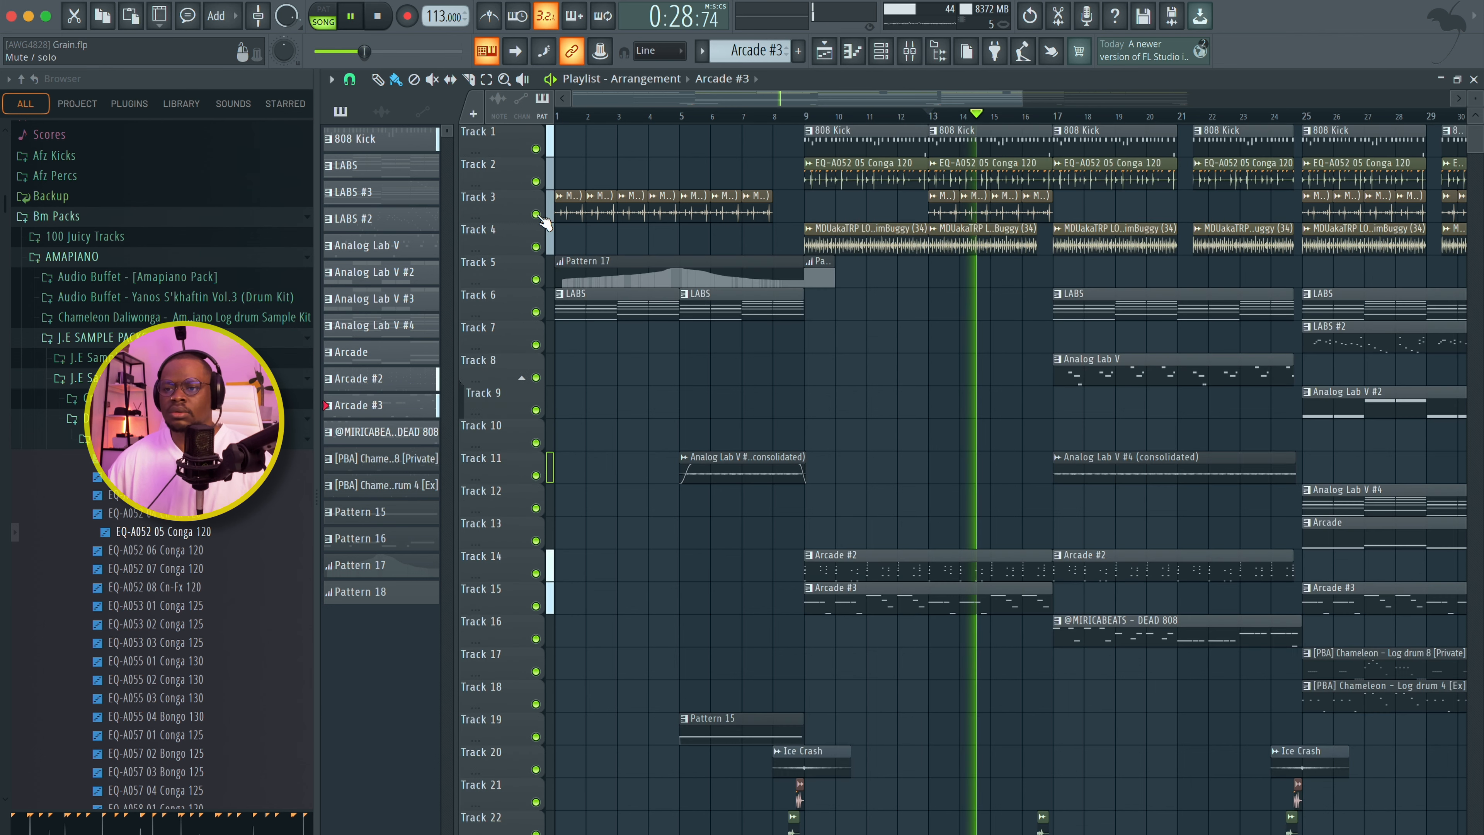
key("space")
scroll(780, 428, "right", 3)
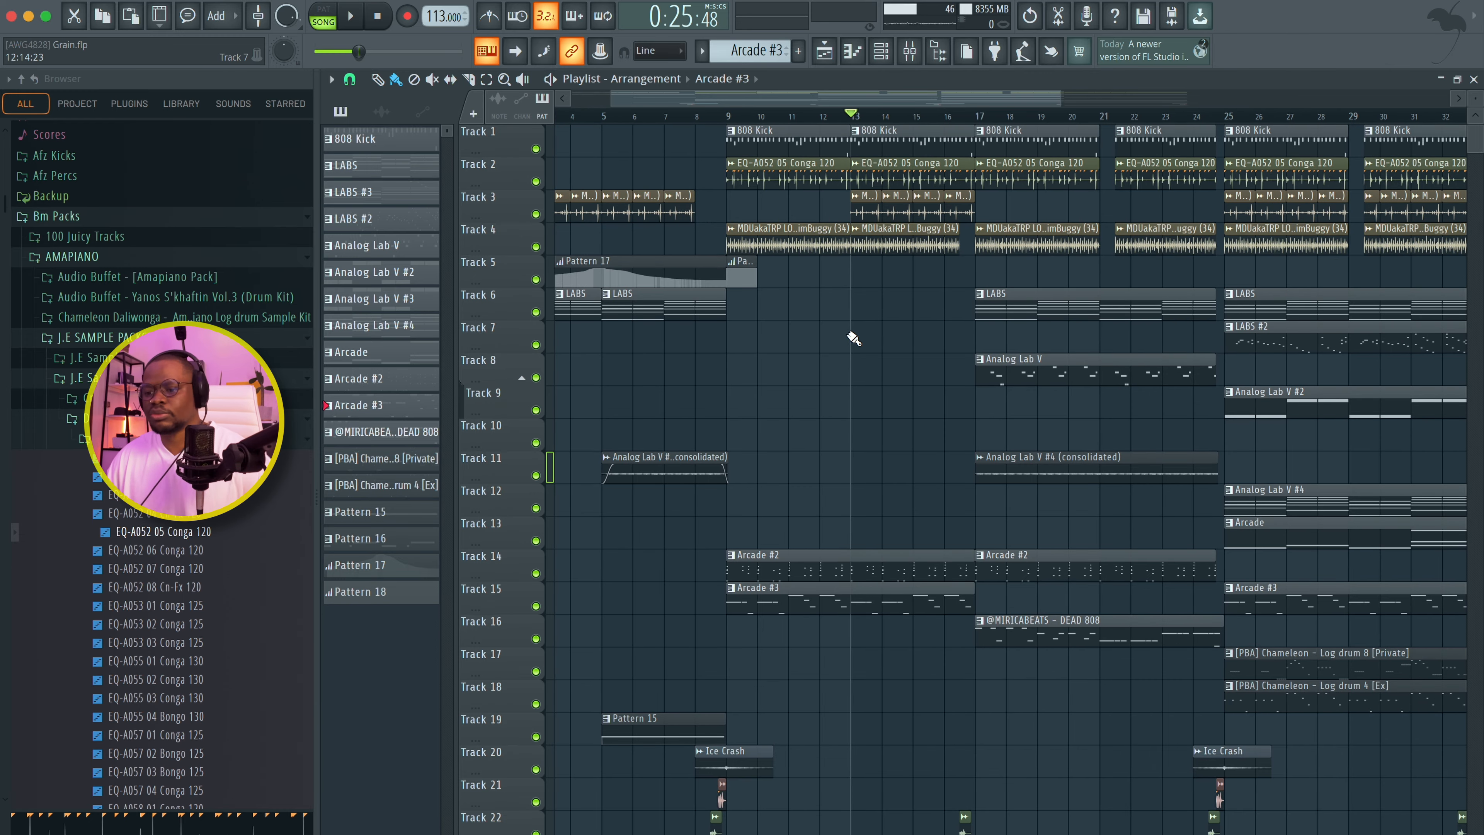
scroll(853, 338, "right", 1)
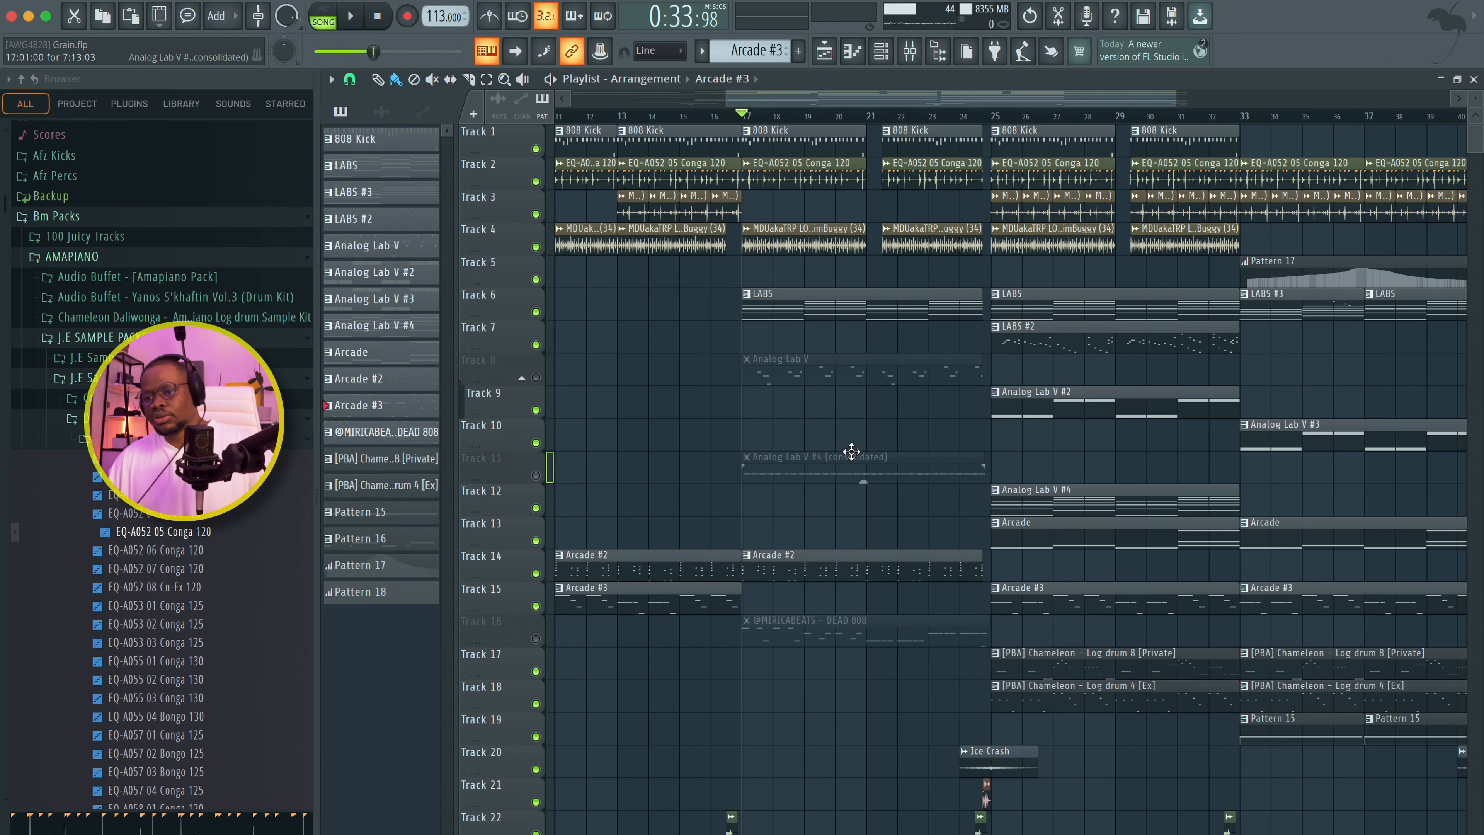
Step: Play from bar 17, unmute Track 8 and examine the Analog Lab V notes in the piano roll
key("space")
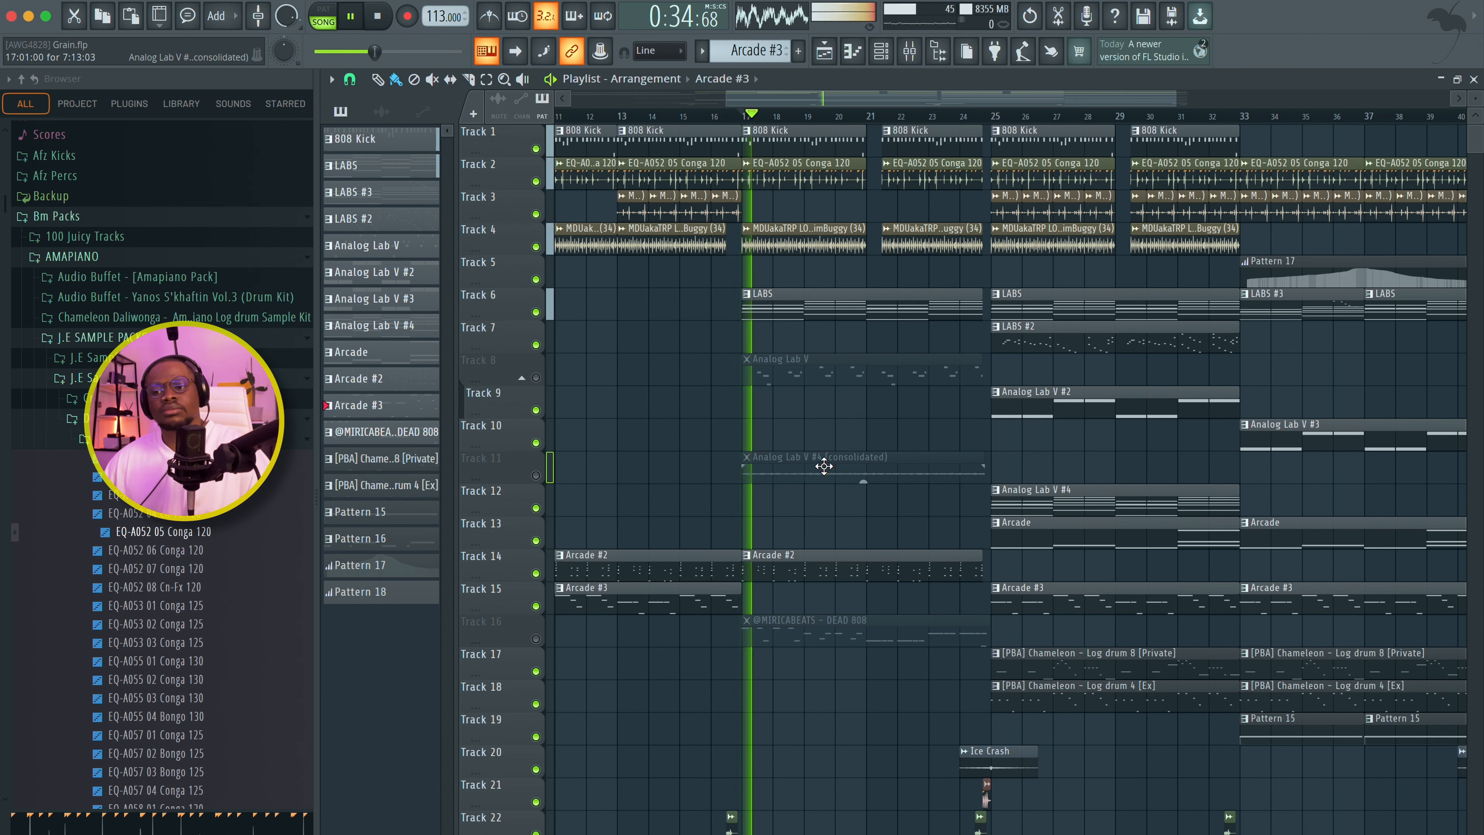
key("space")
left_click(537, 379)
key("space")
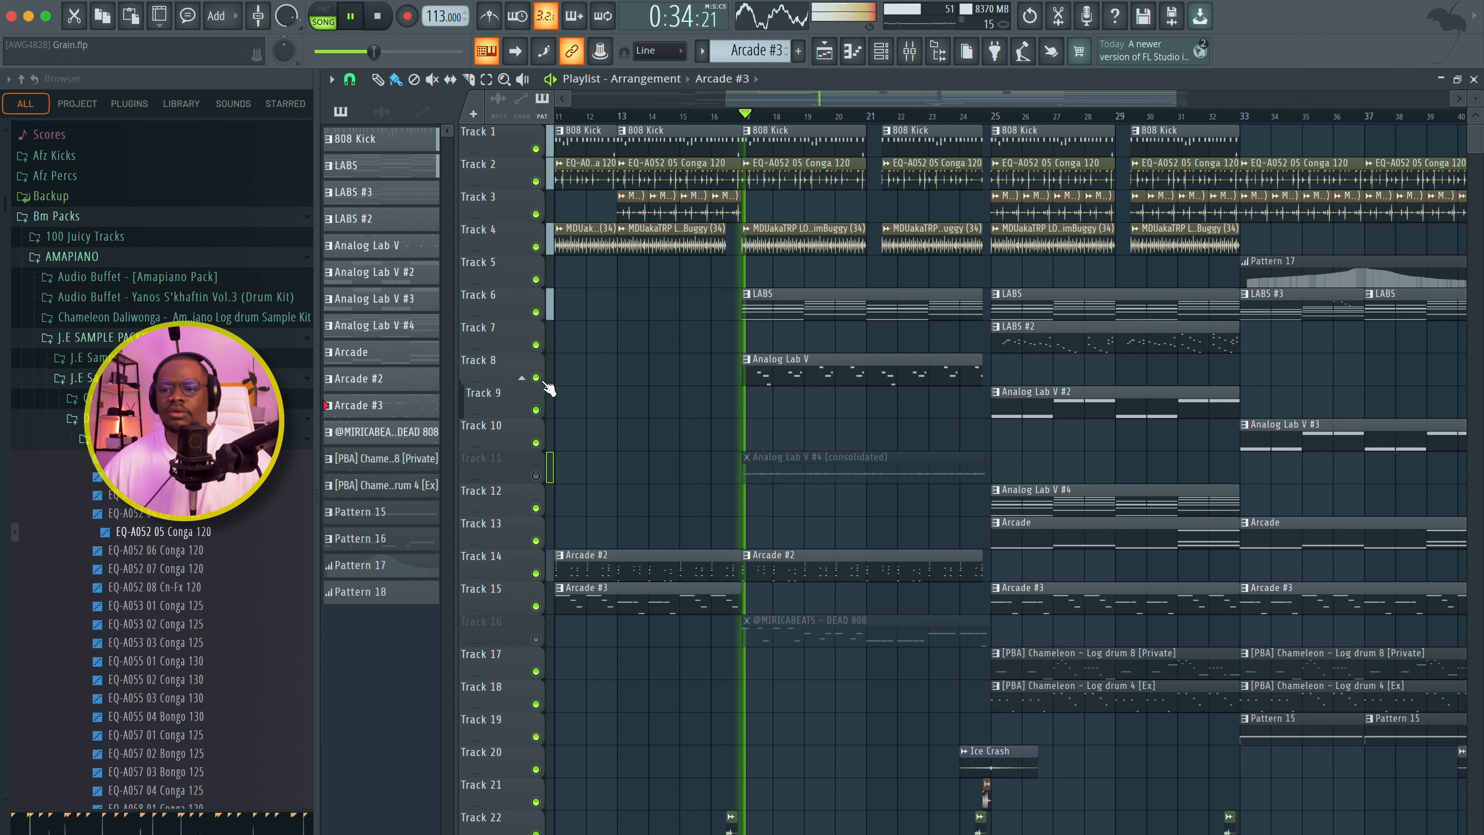
double_click(777, 381)
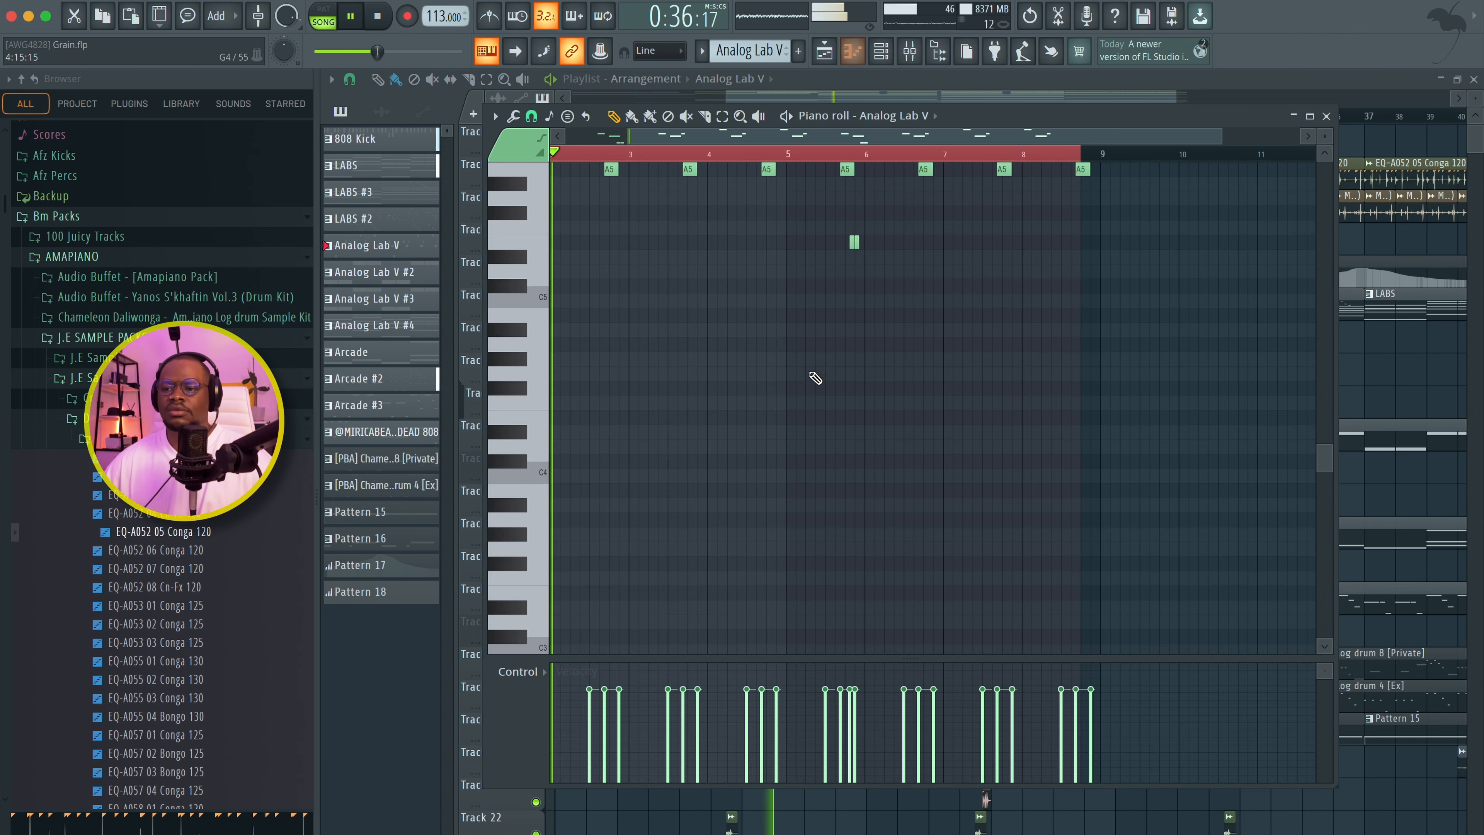
scroll(869, 271, "down", 3)
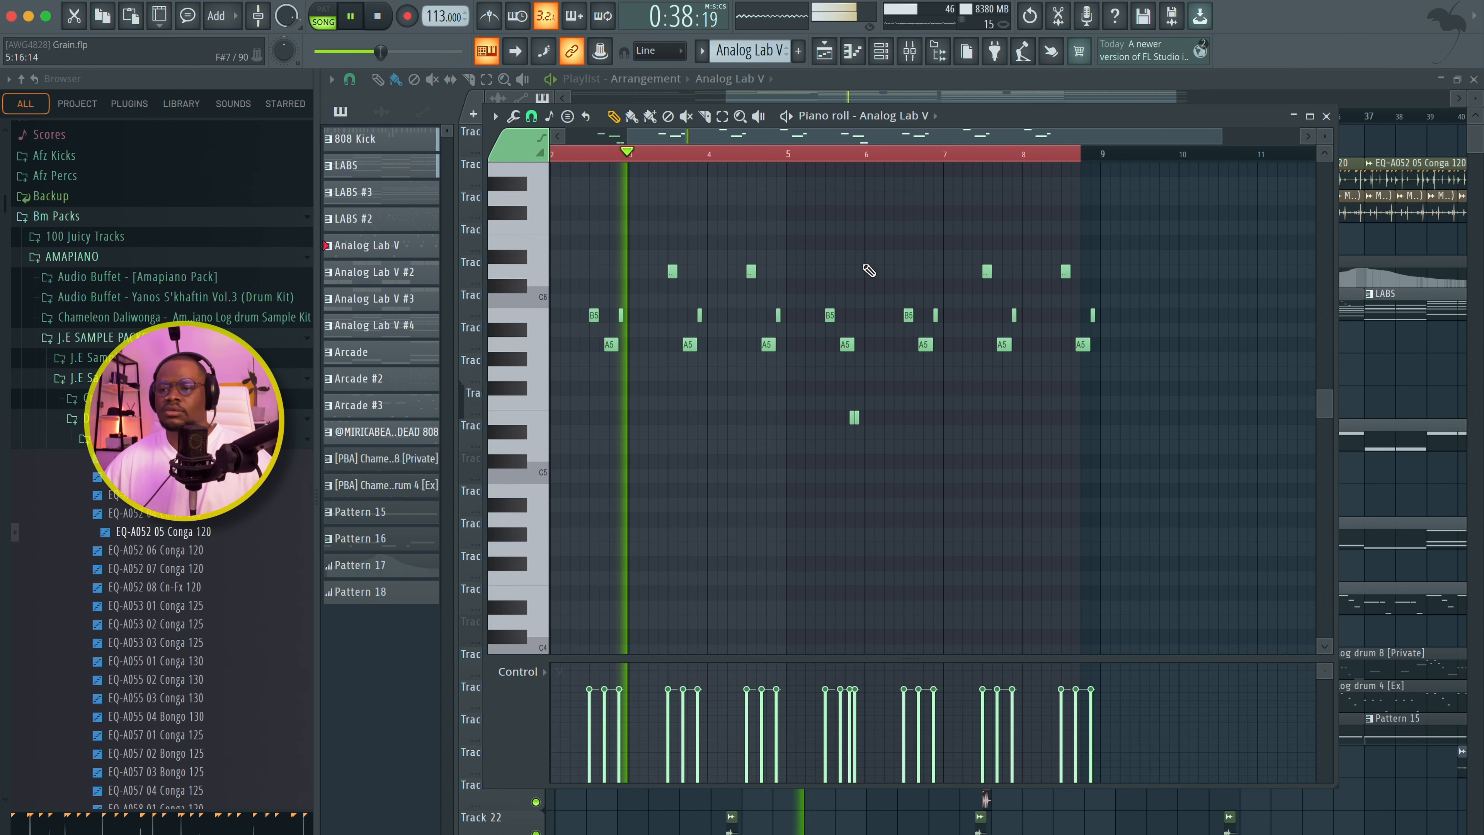
Step: Inspect the Analog Lab V instrument's loaded preset and its mixer track, and return to the playlist
left_click(882, 51)
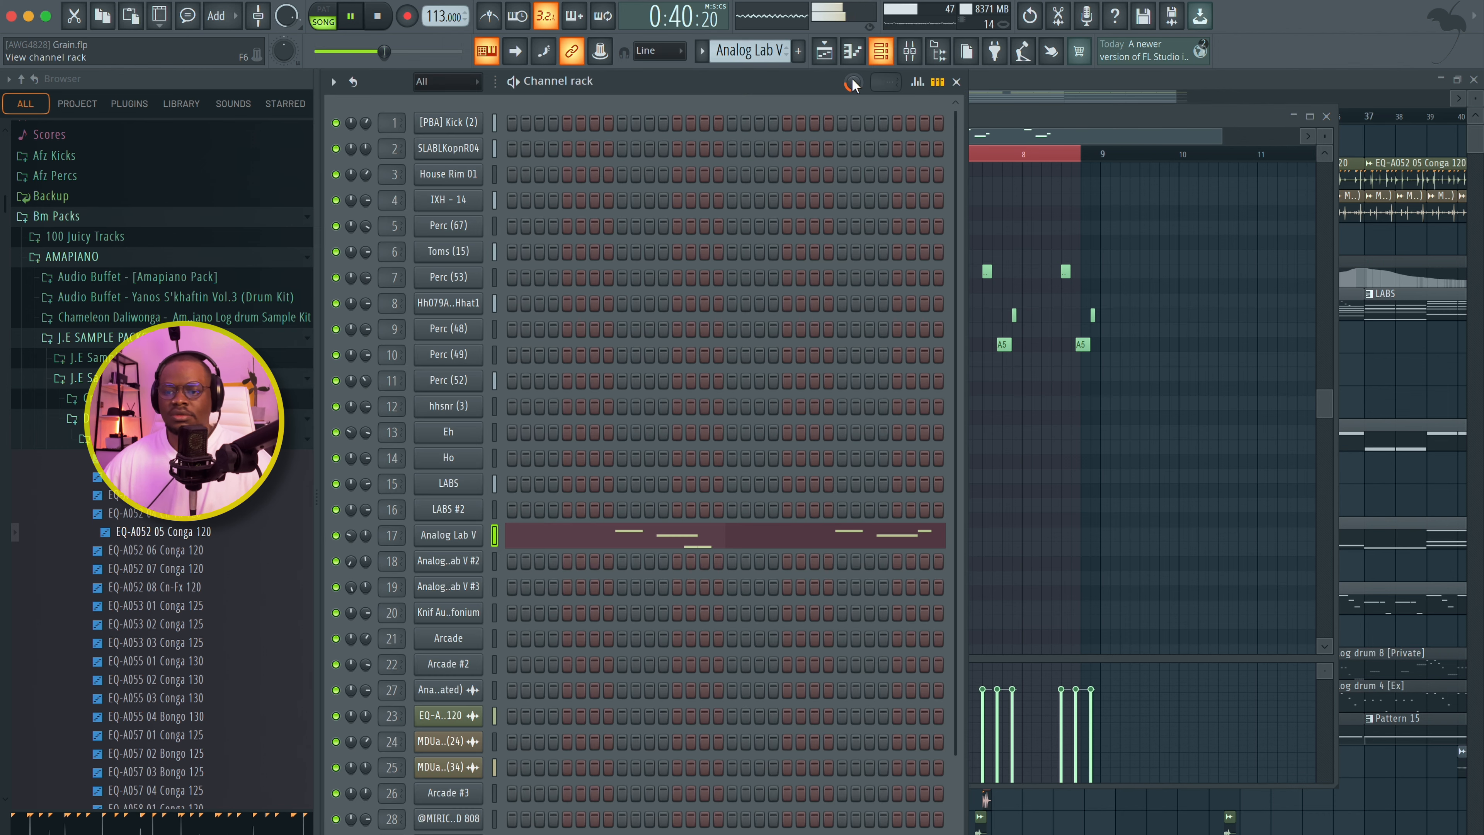
left_click(448, 535)
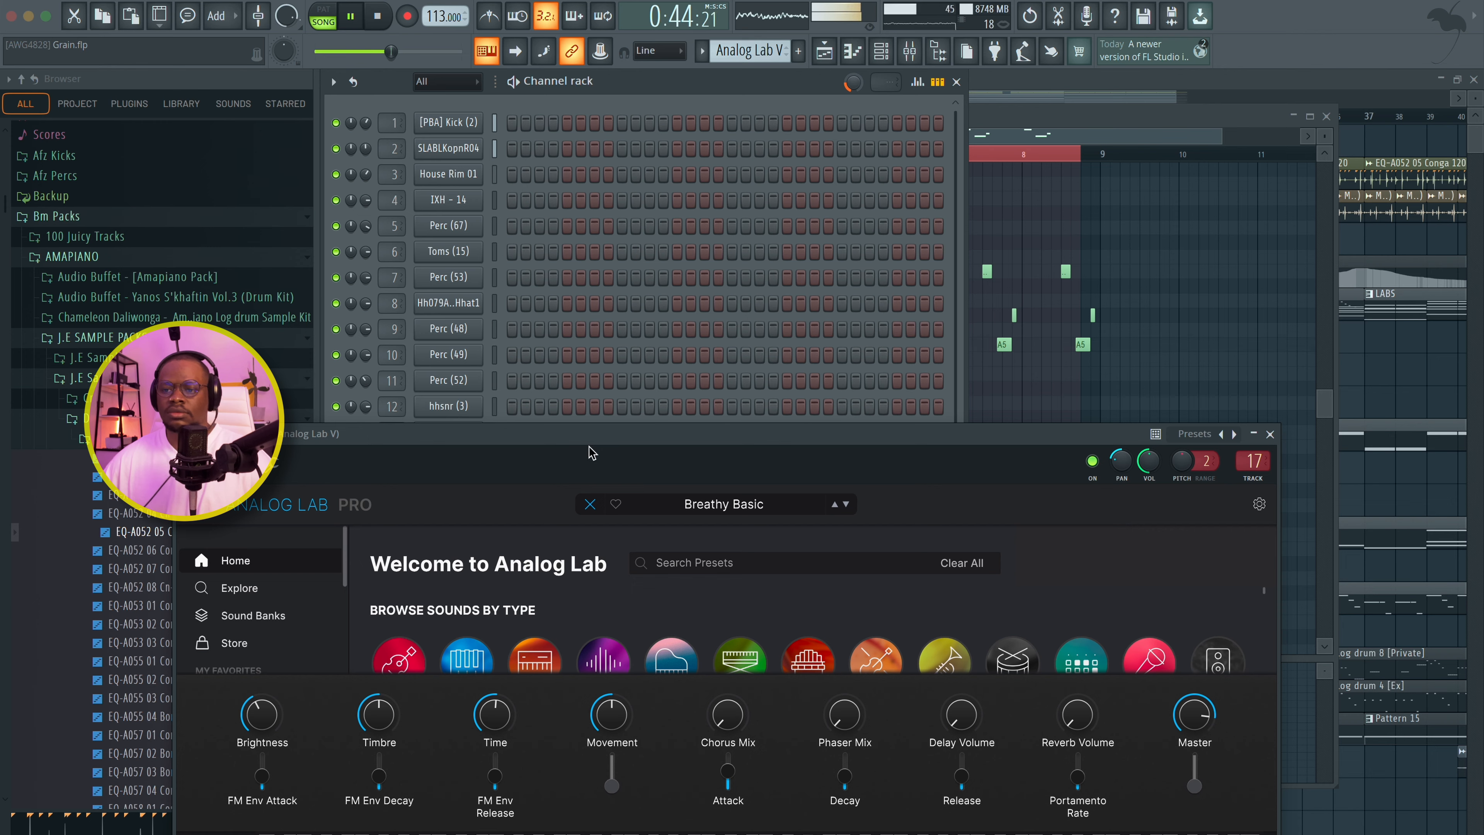
left_click_drag(587, 441, 654, 99)
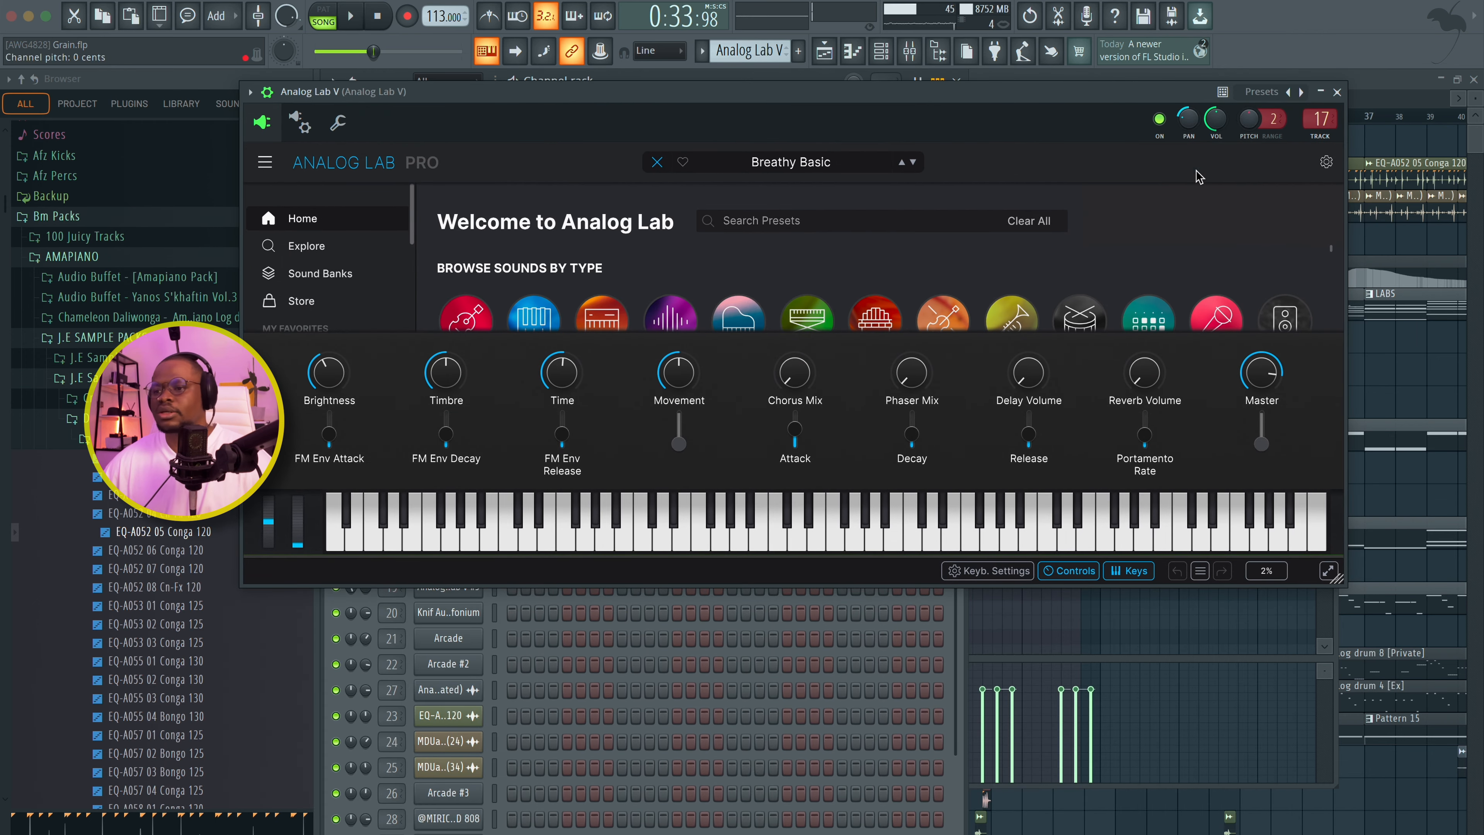
left_click(1339, 92)
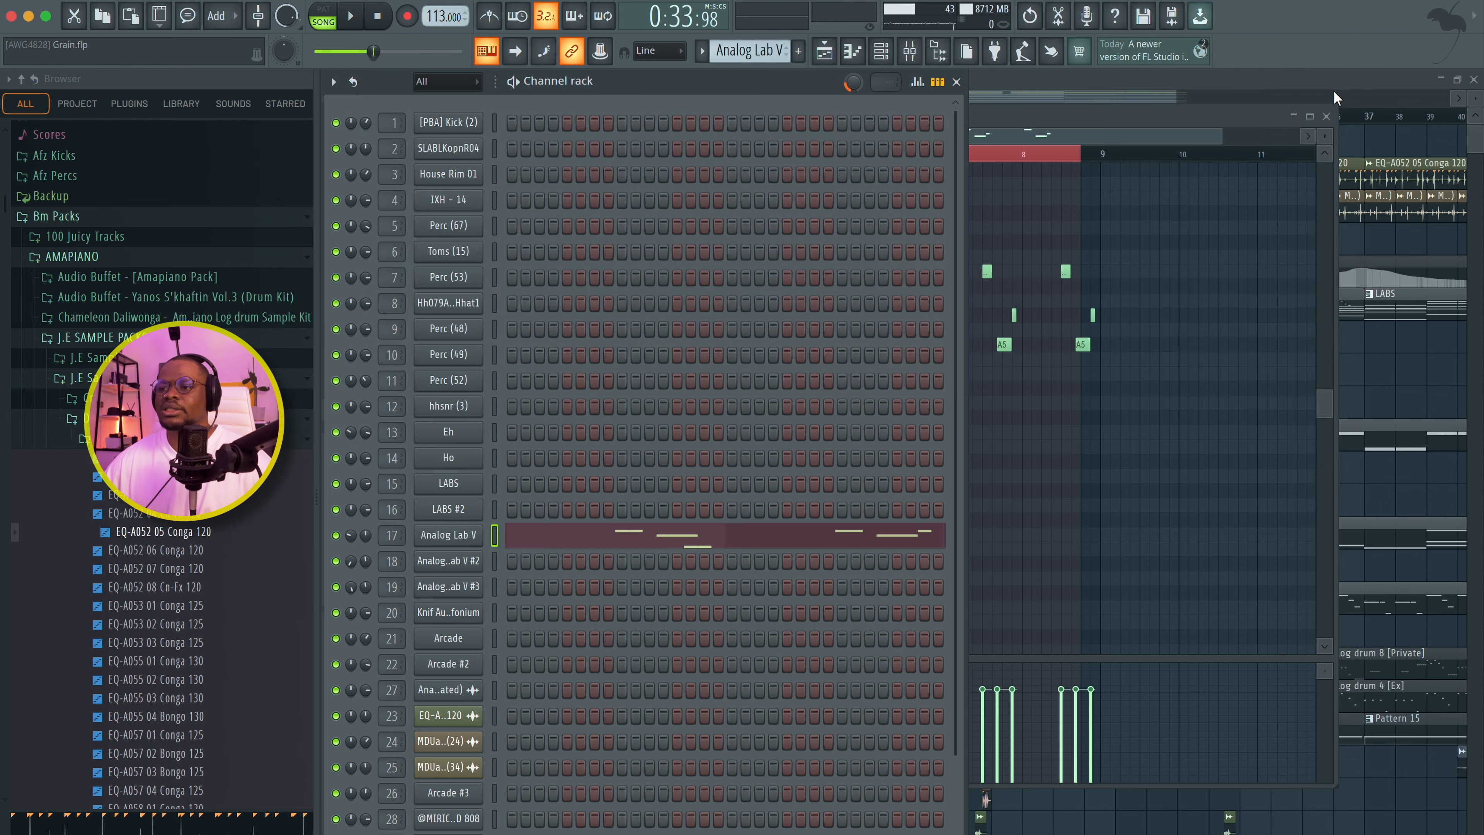
double_click(391, 535)
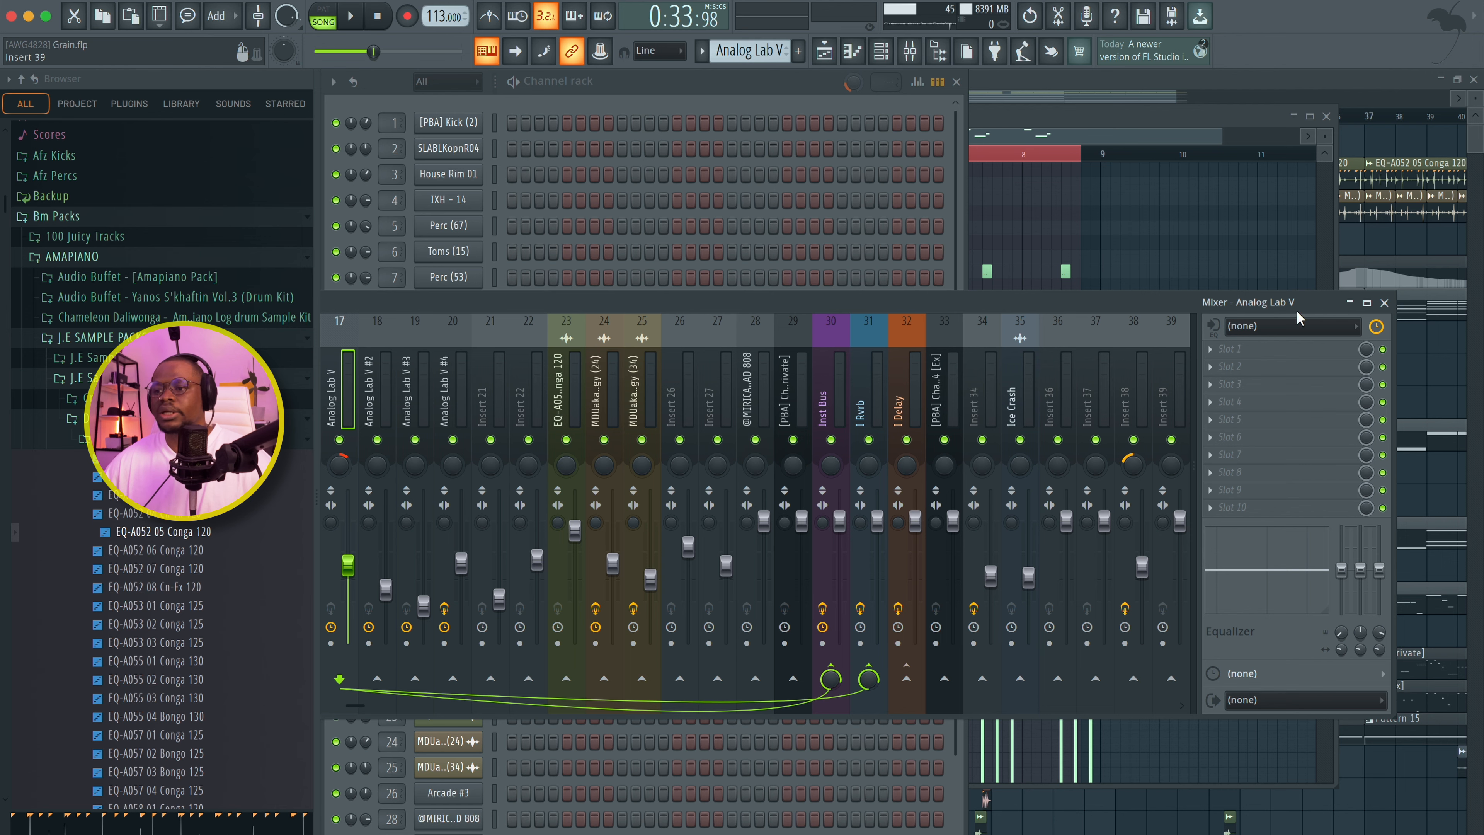
key("F5")
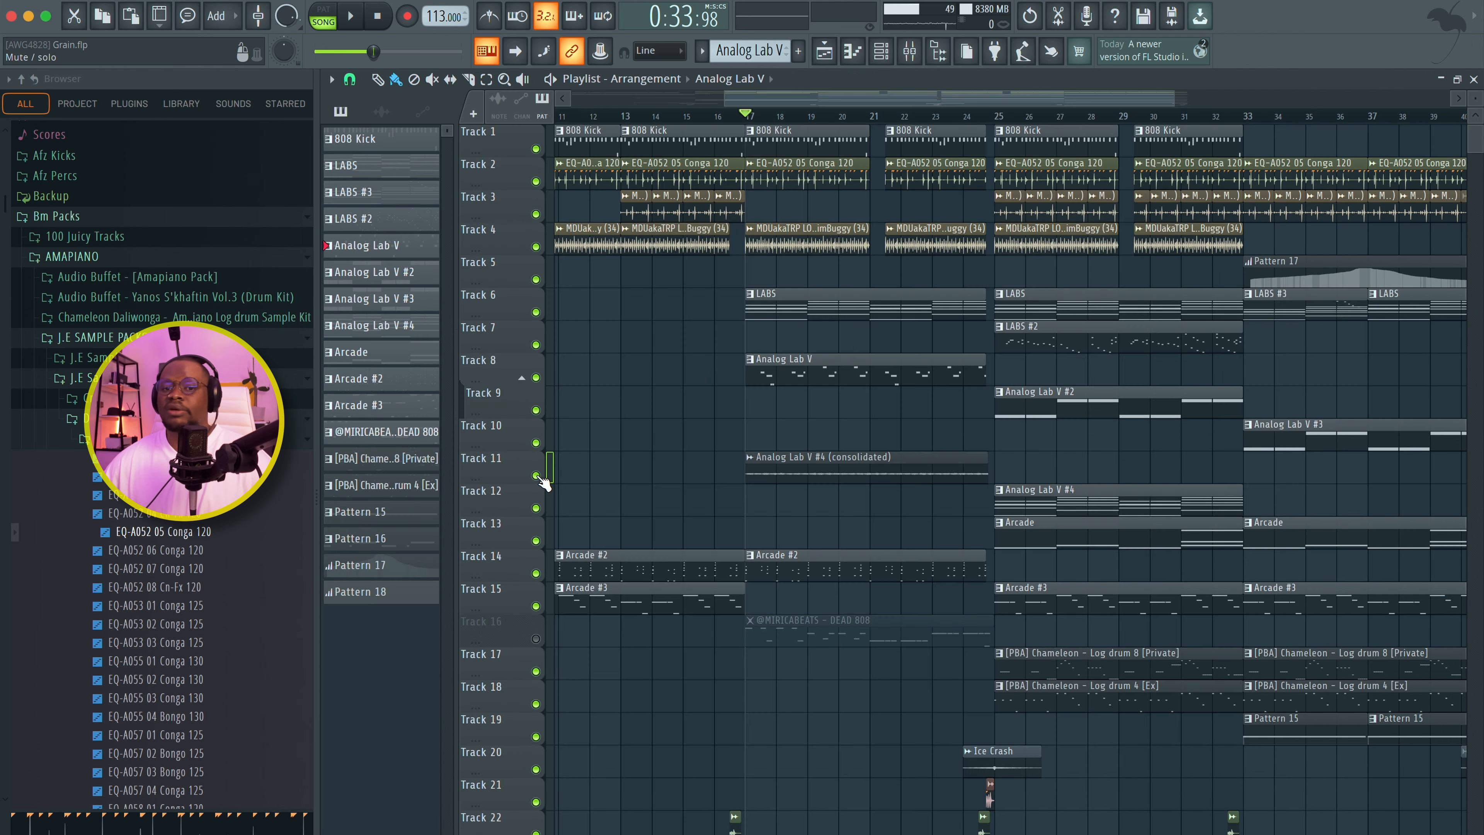
Step: Unmute Track 11 and audition its consolidated Analog Lab V #4 clip in solo, restoring the other tracks
key("space")
right_click(536, 475)
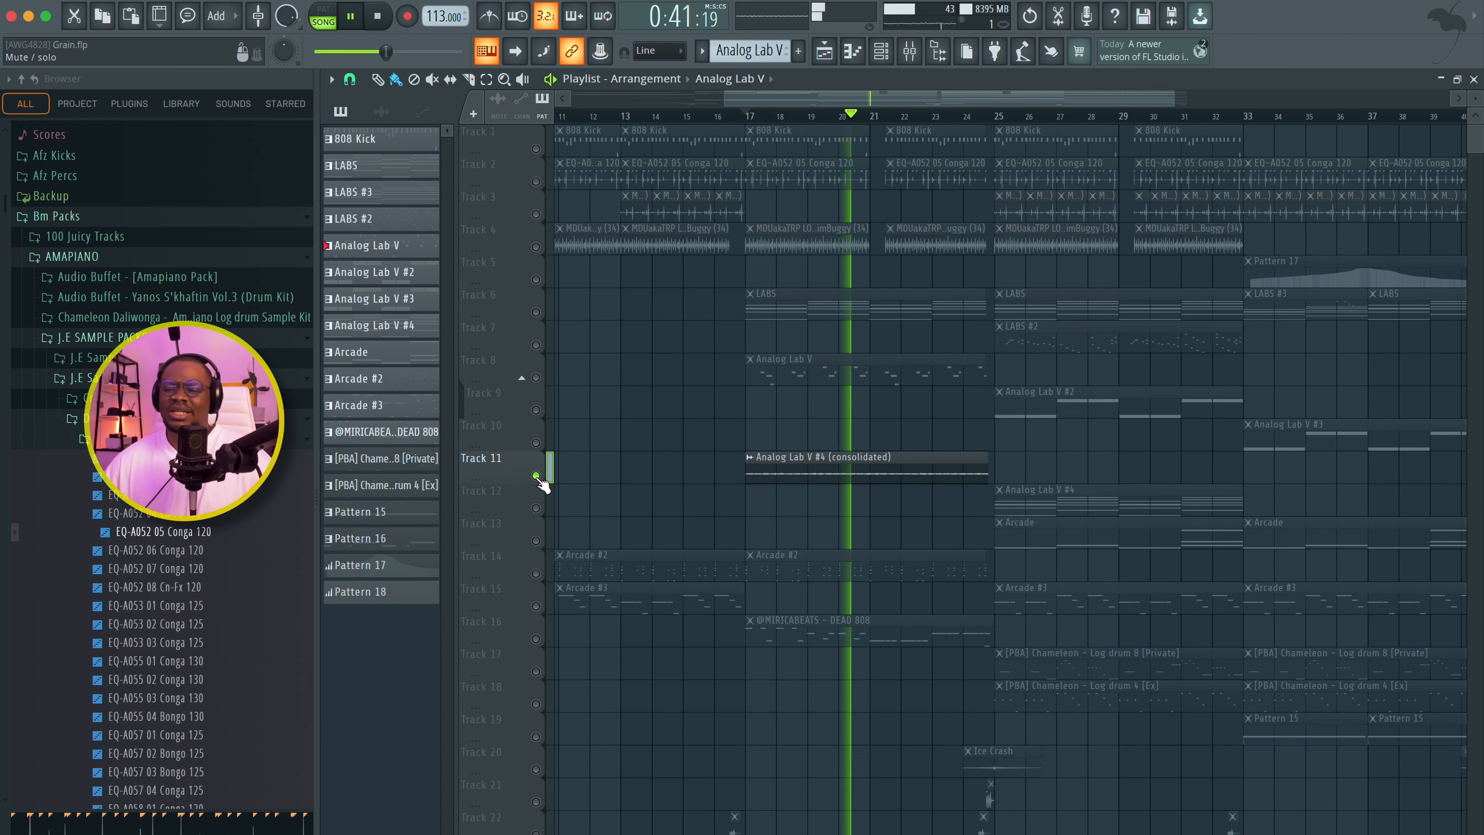
key("space")
left_click(536, 475, "ctrl")
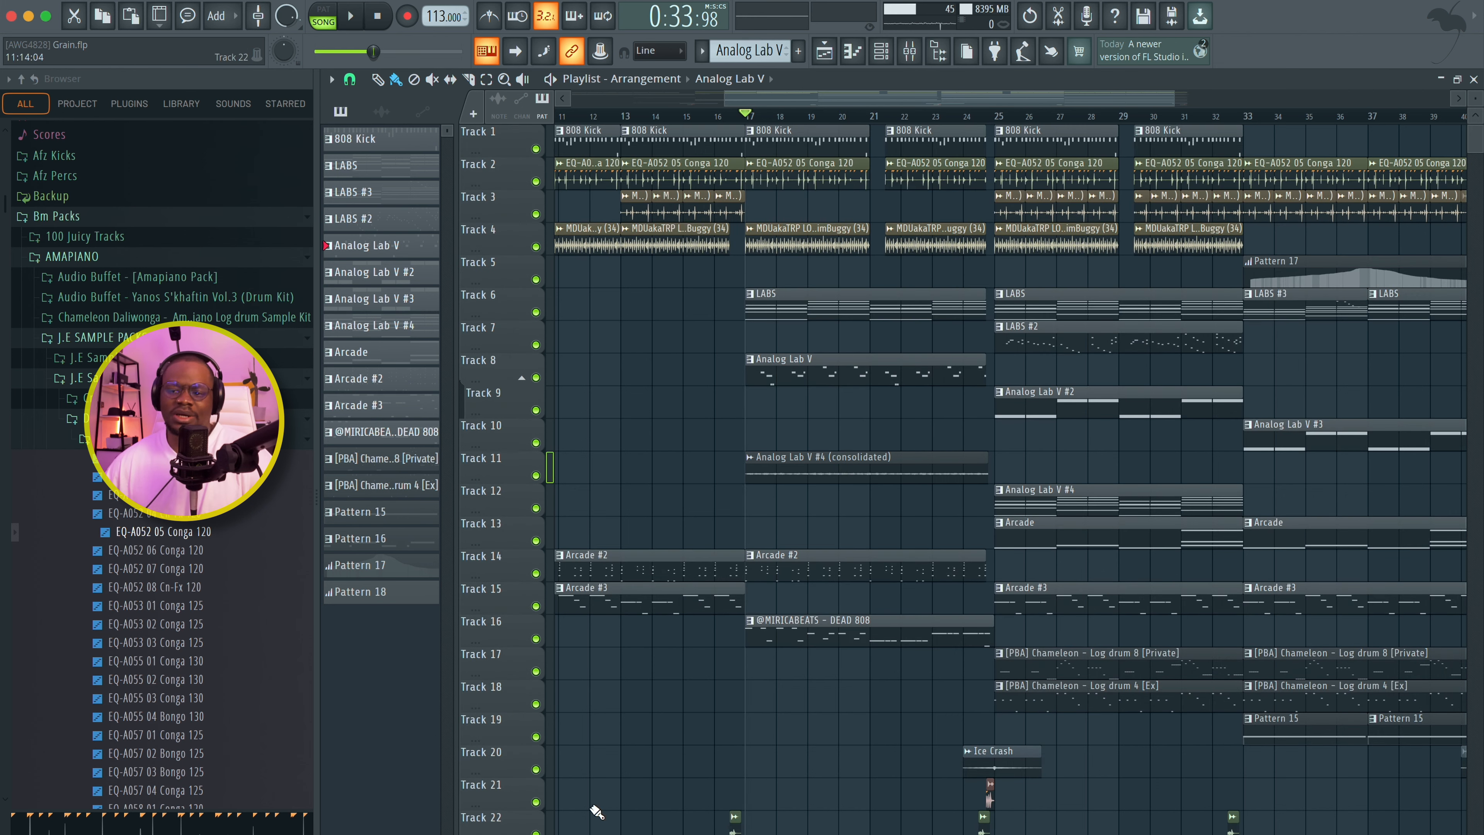
Step: Unmute Track 16 and examine the DEAD 808 notes from the pattern's start in the piano roll during playback
left_click(536, 638)
scroll(1041, 777, "down", 3)
left_click(535, 442)
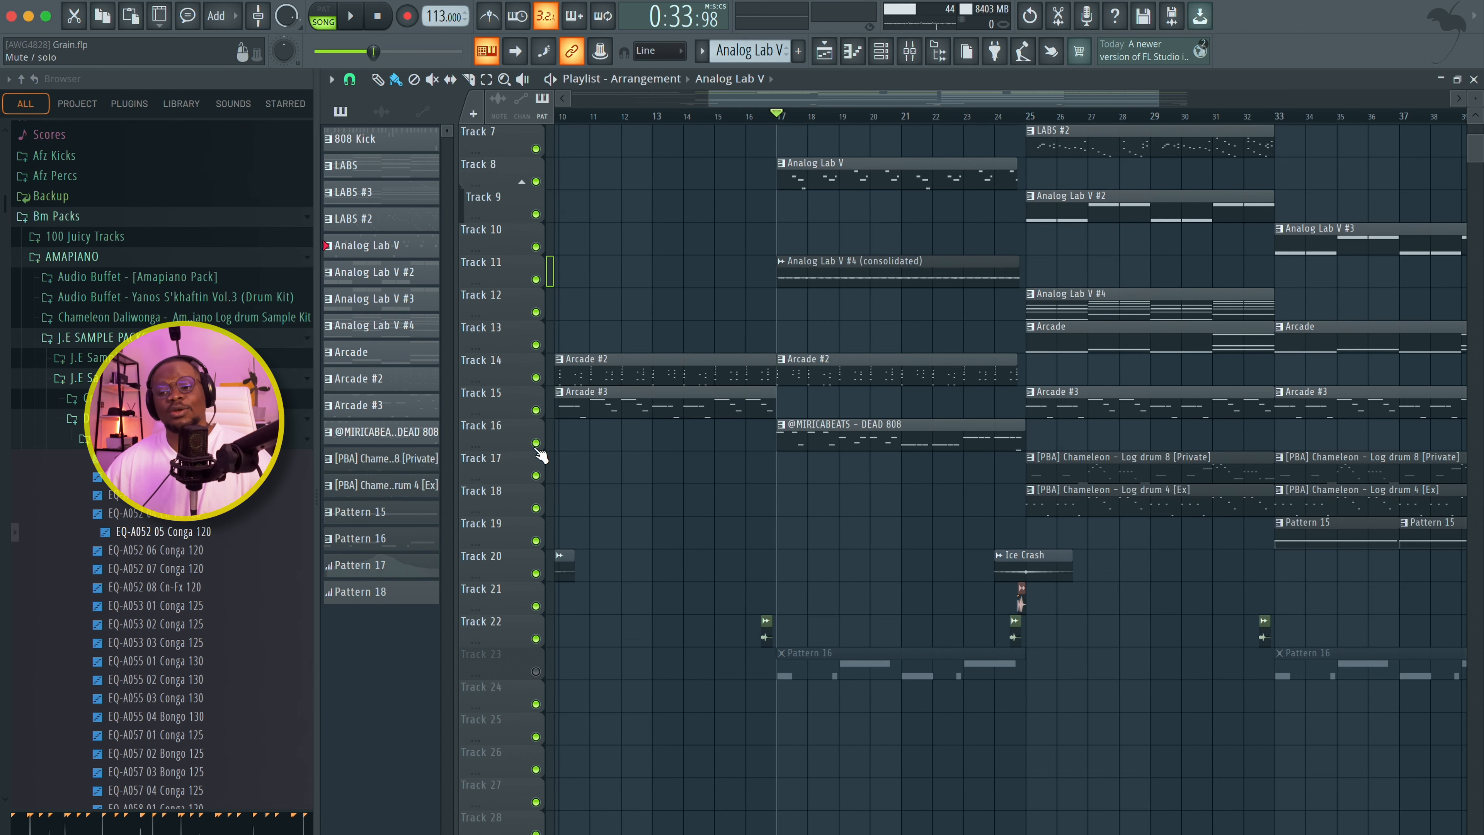
double_click(826, 443)
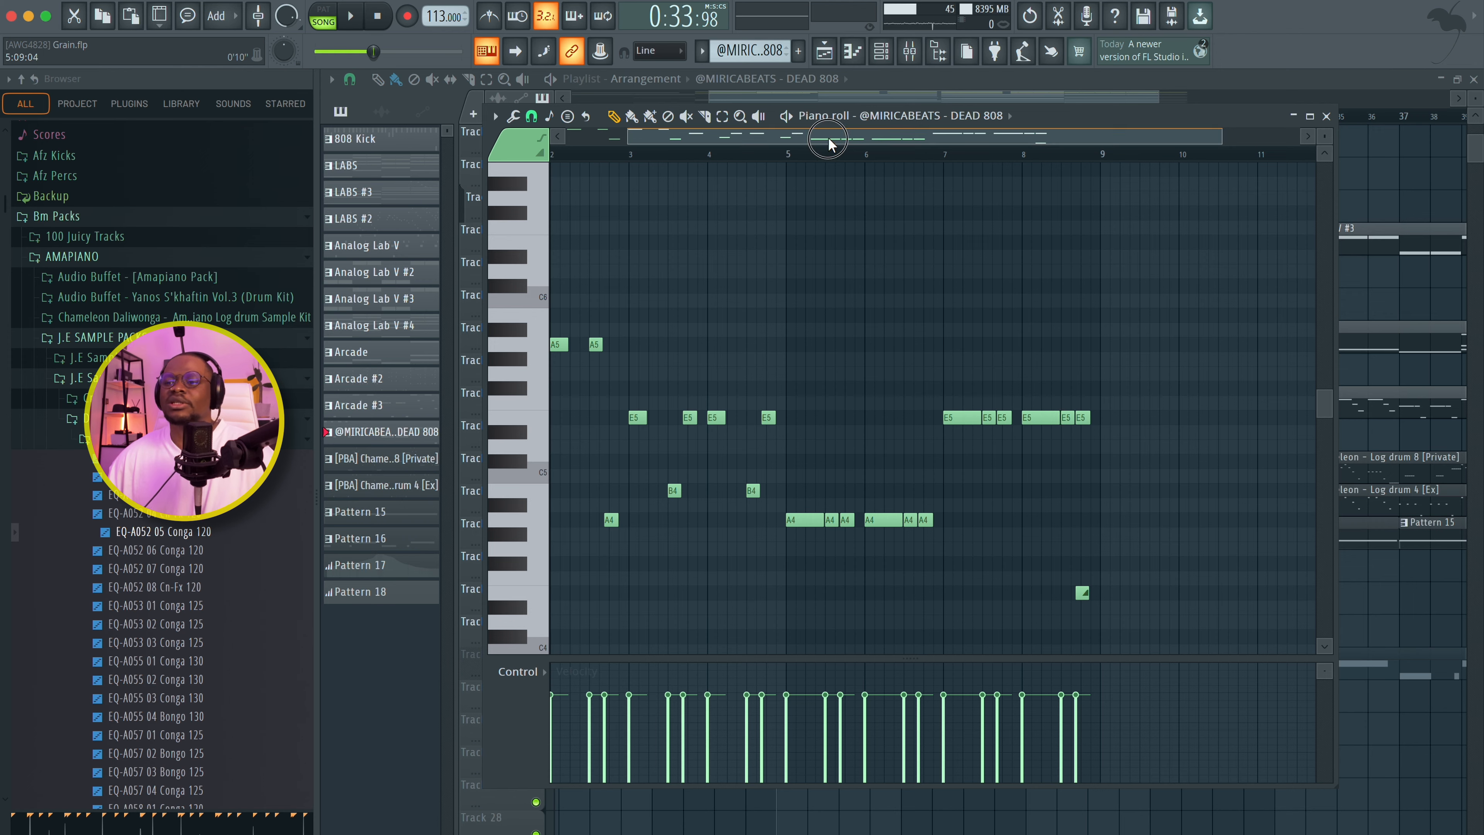
left_click_drag(829, 139, 759, 153)
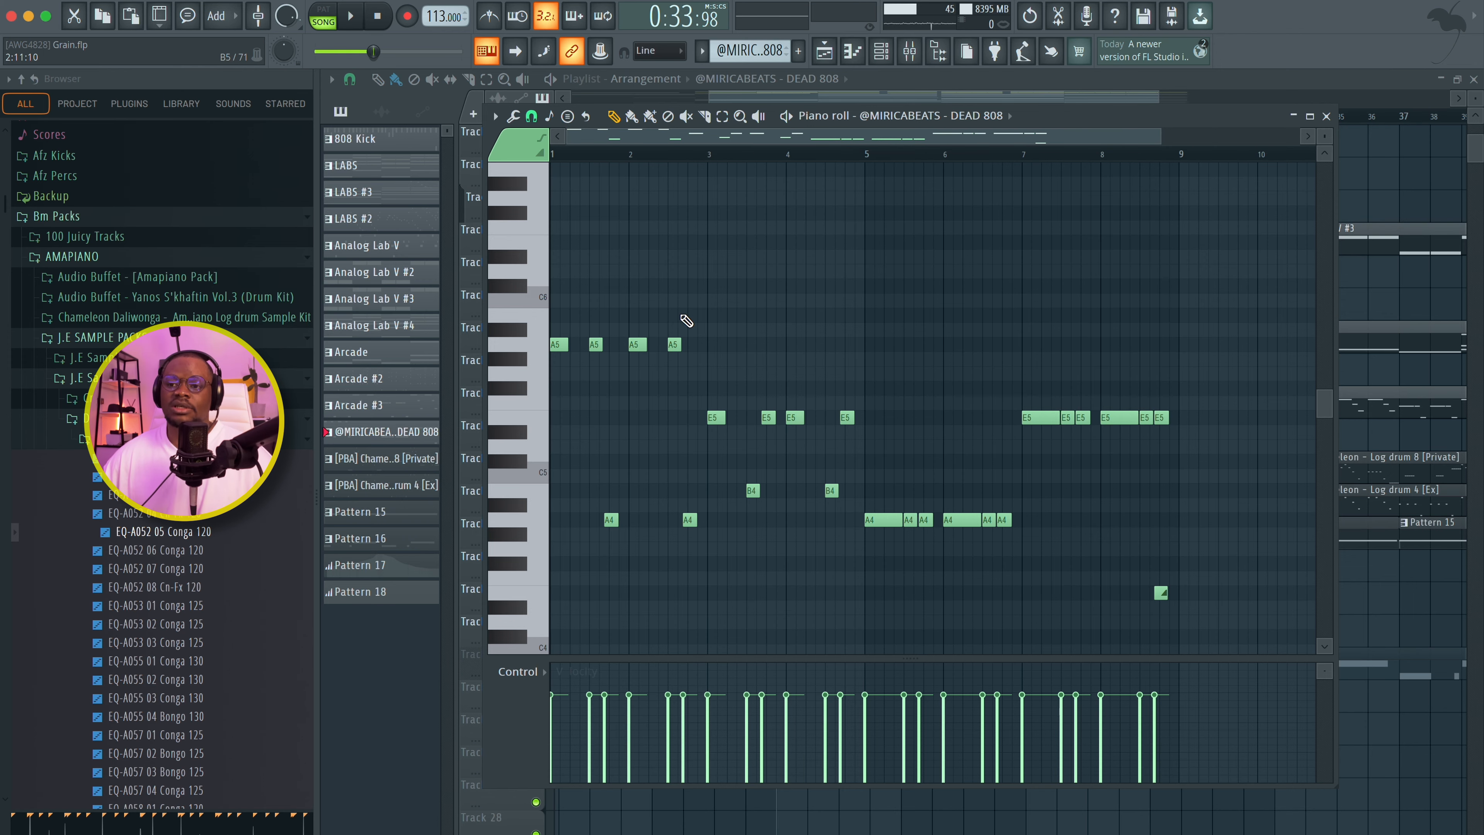
key("space")
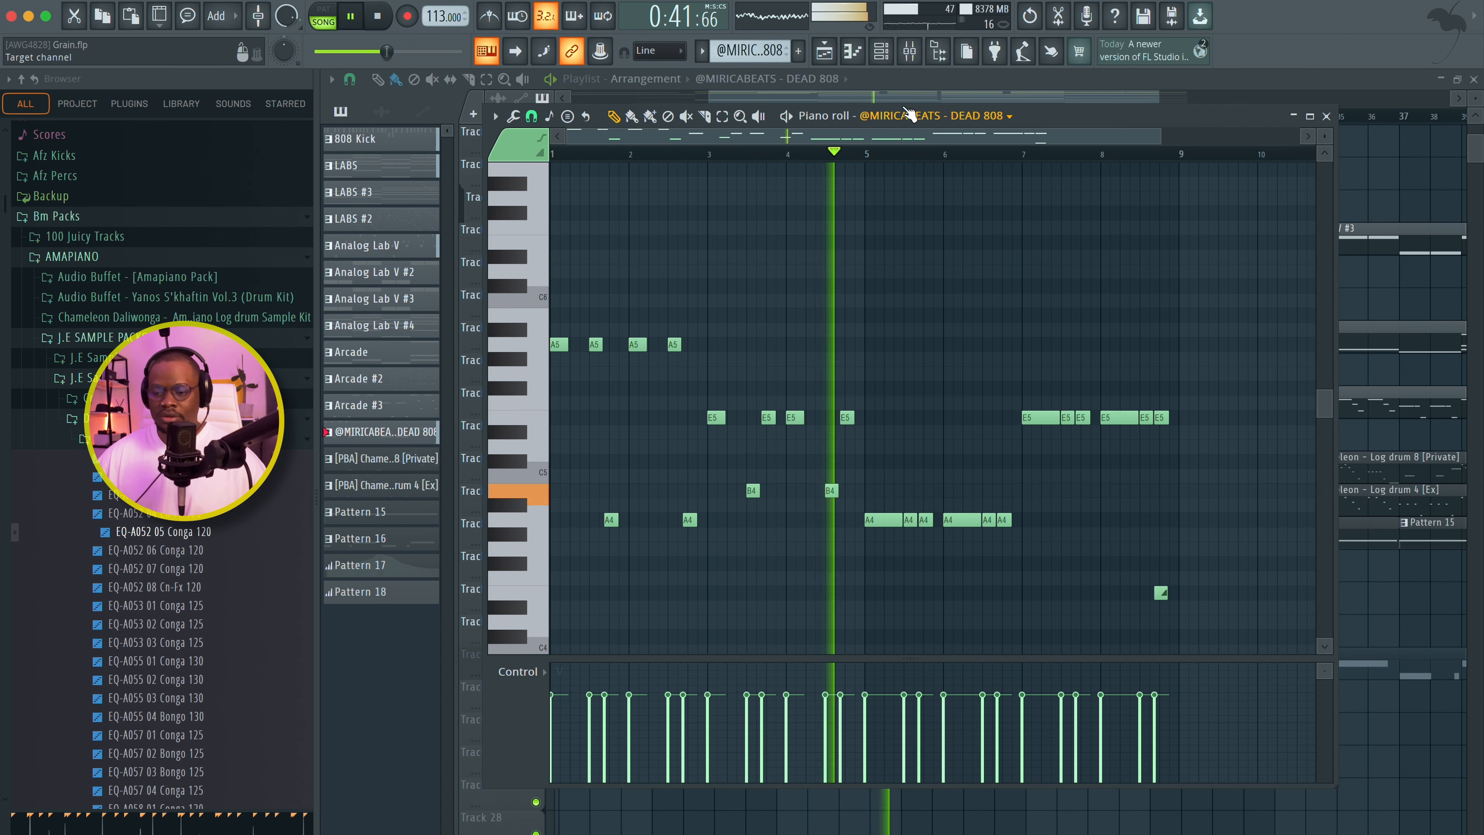
scroll(948, 183, "down", 5)
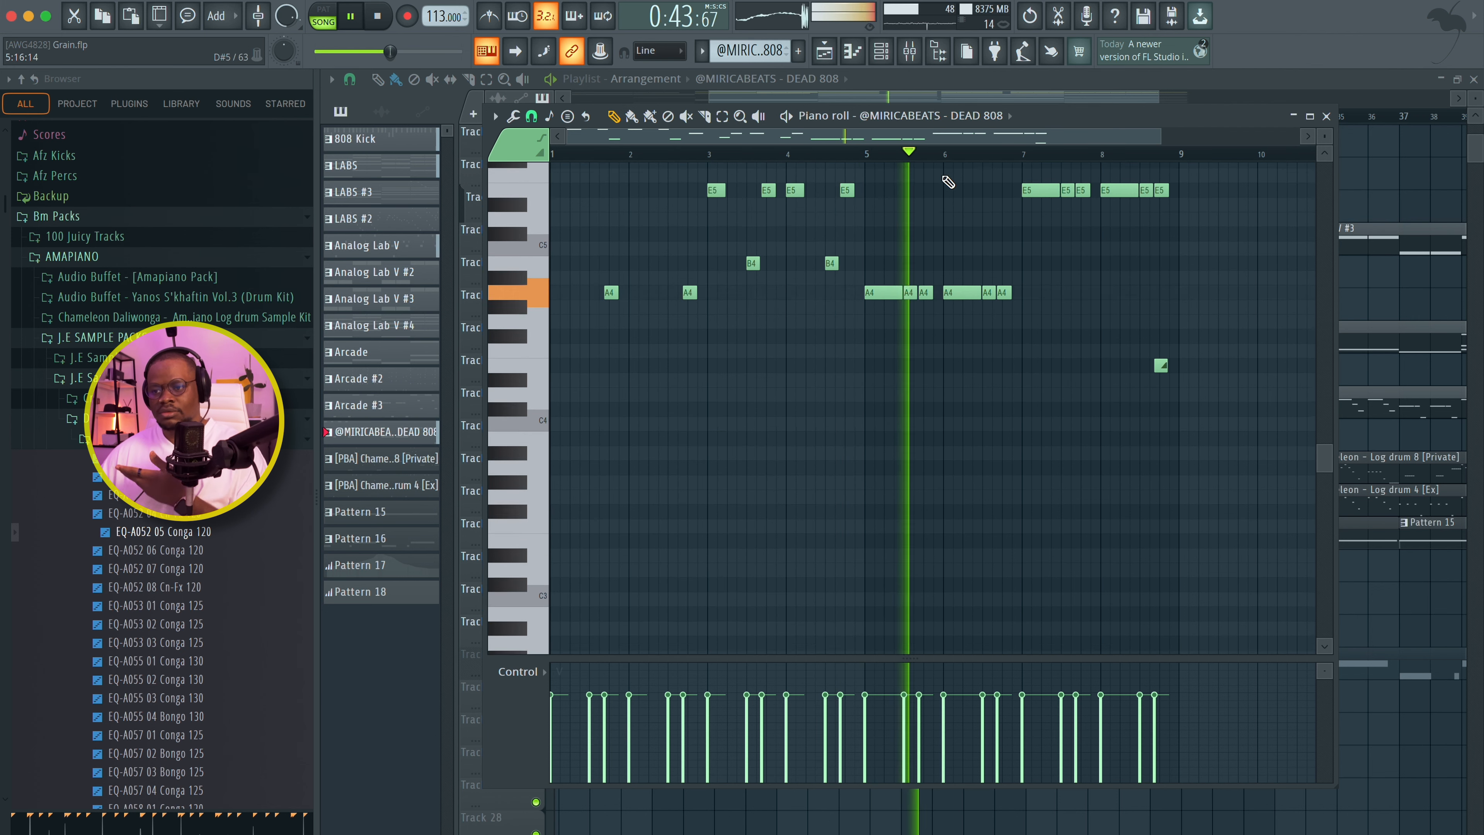
scroll(948, 183, "up", 2)
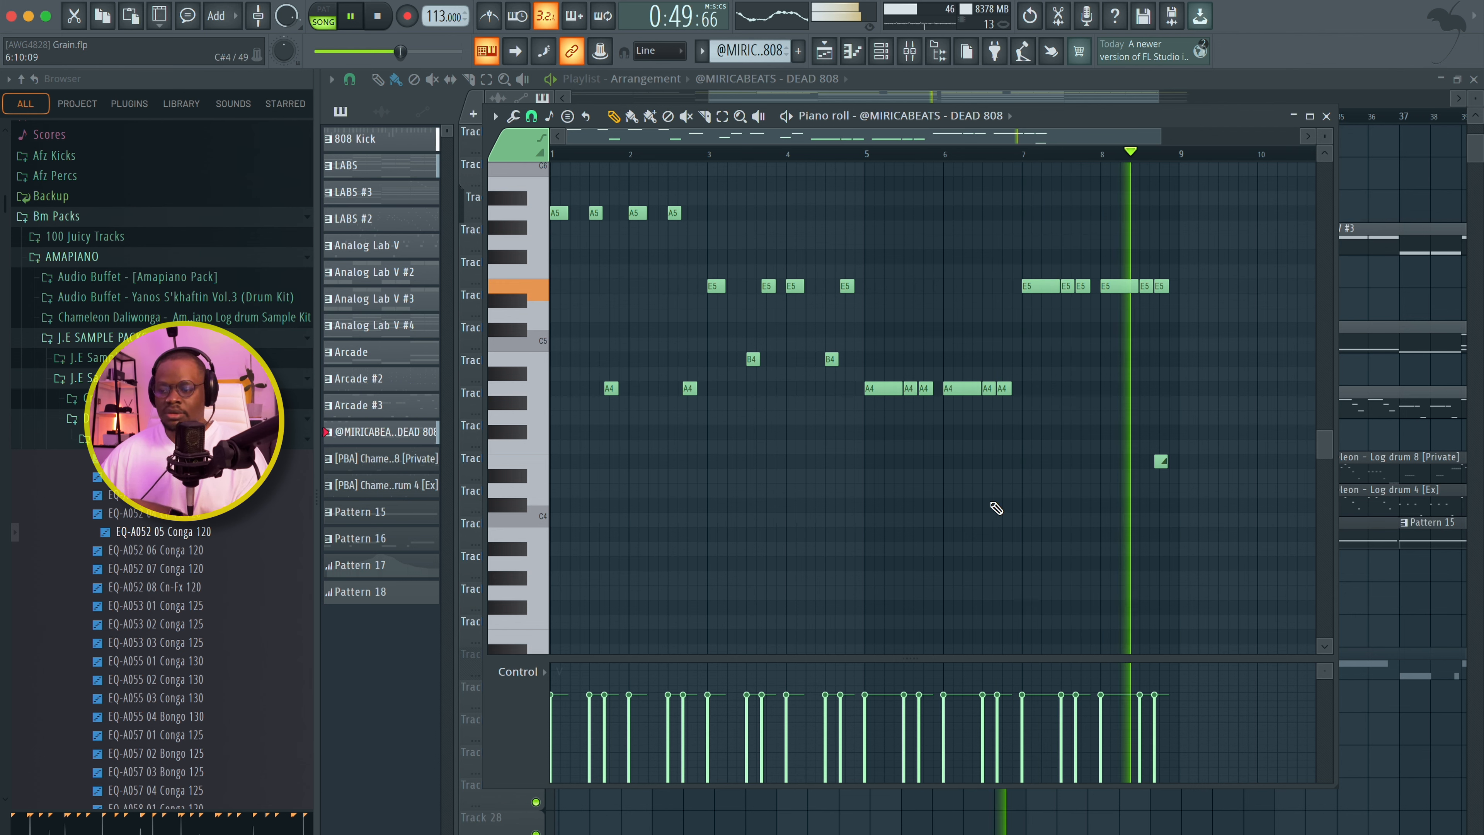
key("space")
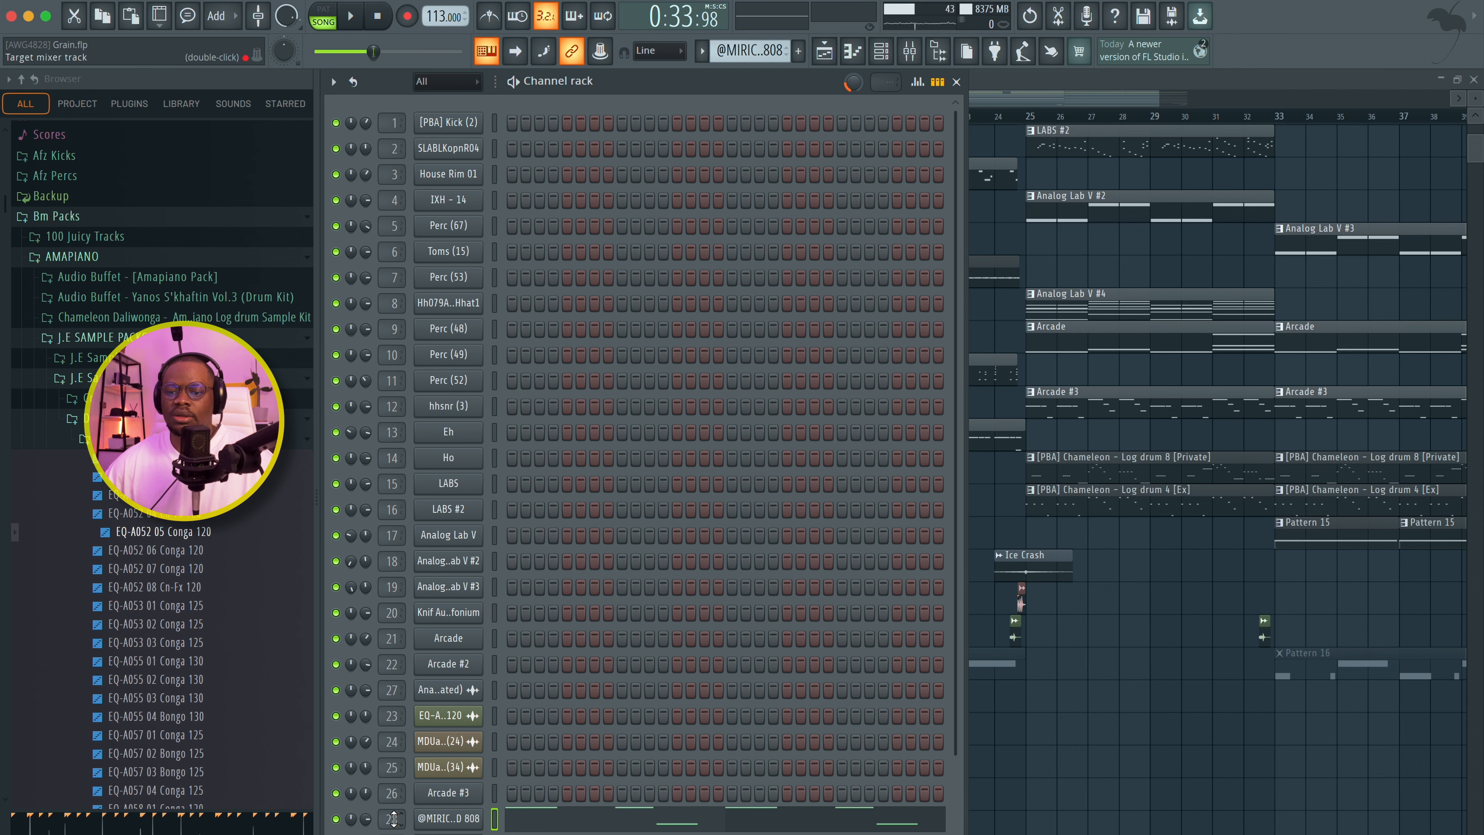
Step: Inspect the DEAD 808 channel's mixer track, Insert 28, and return to the playlist
double_click(394, 819)
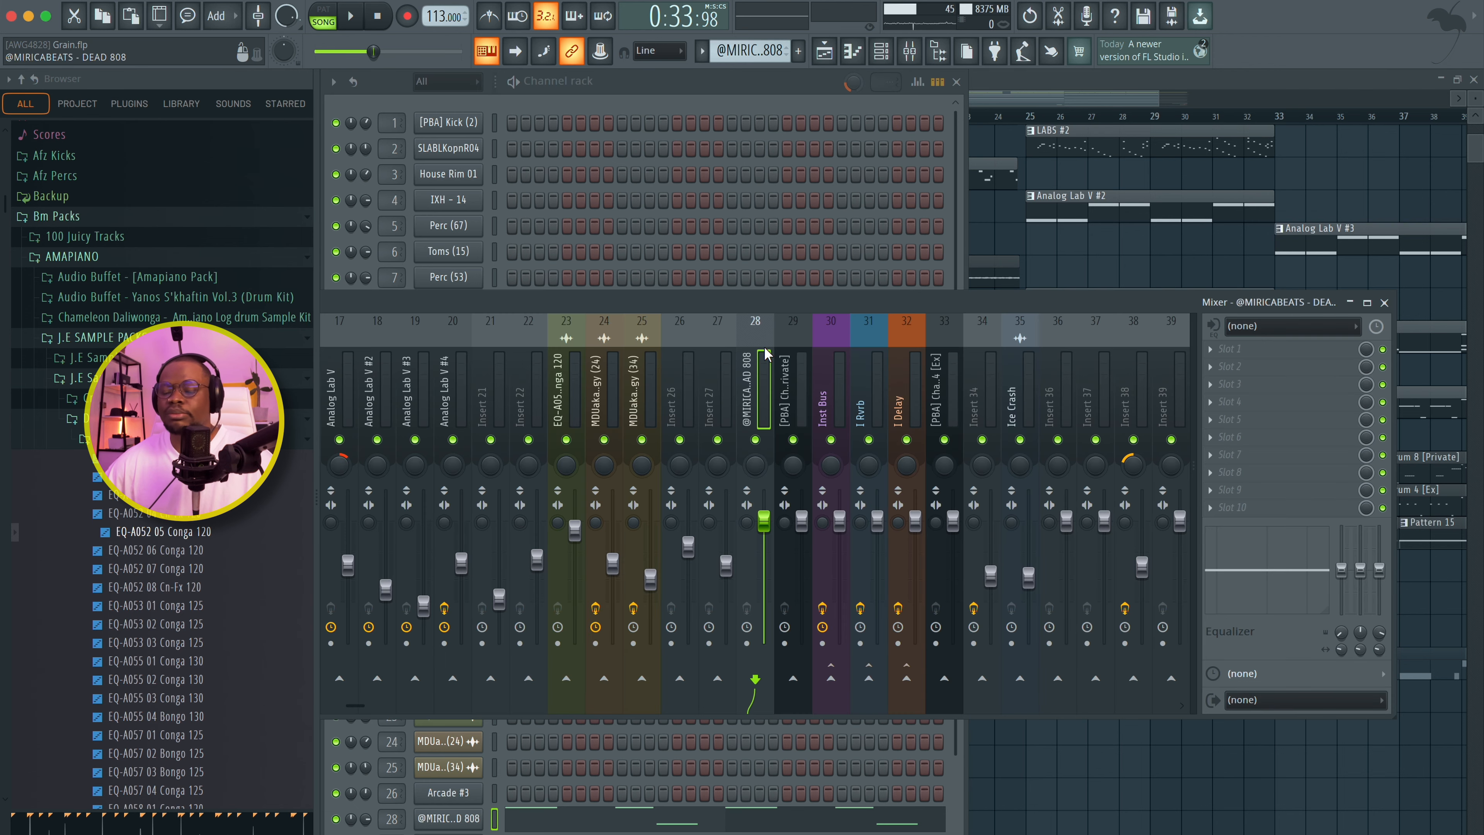
left_click(1384, 303)
key("F6")
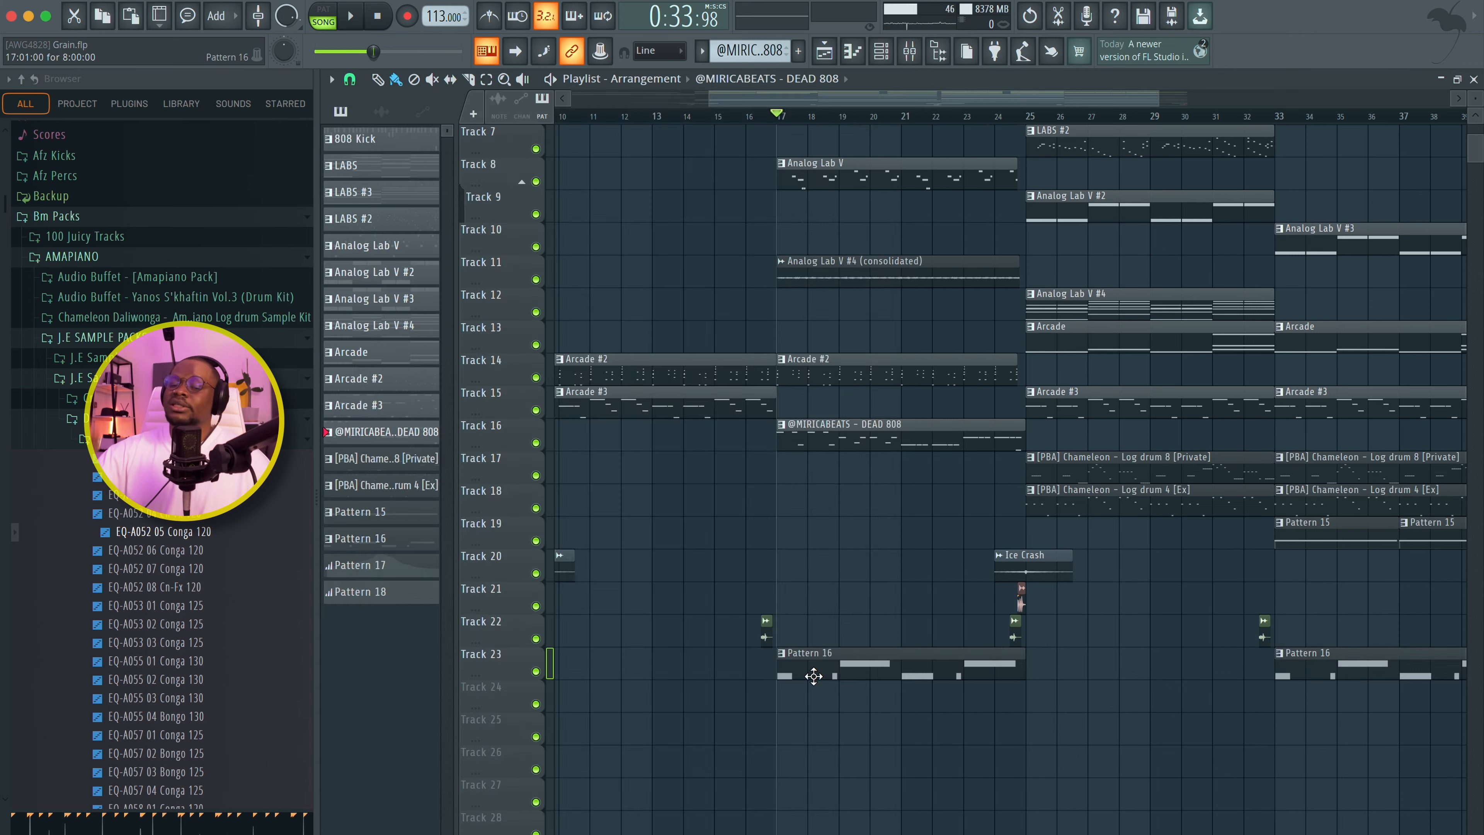
Step: Audition Pattern 16 on Track 23 from bar 17 and examine its Arcade #5 notes in the piano roll
key("space")
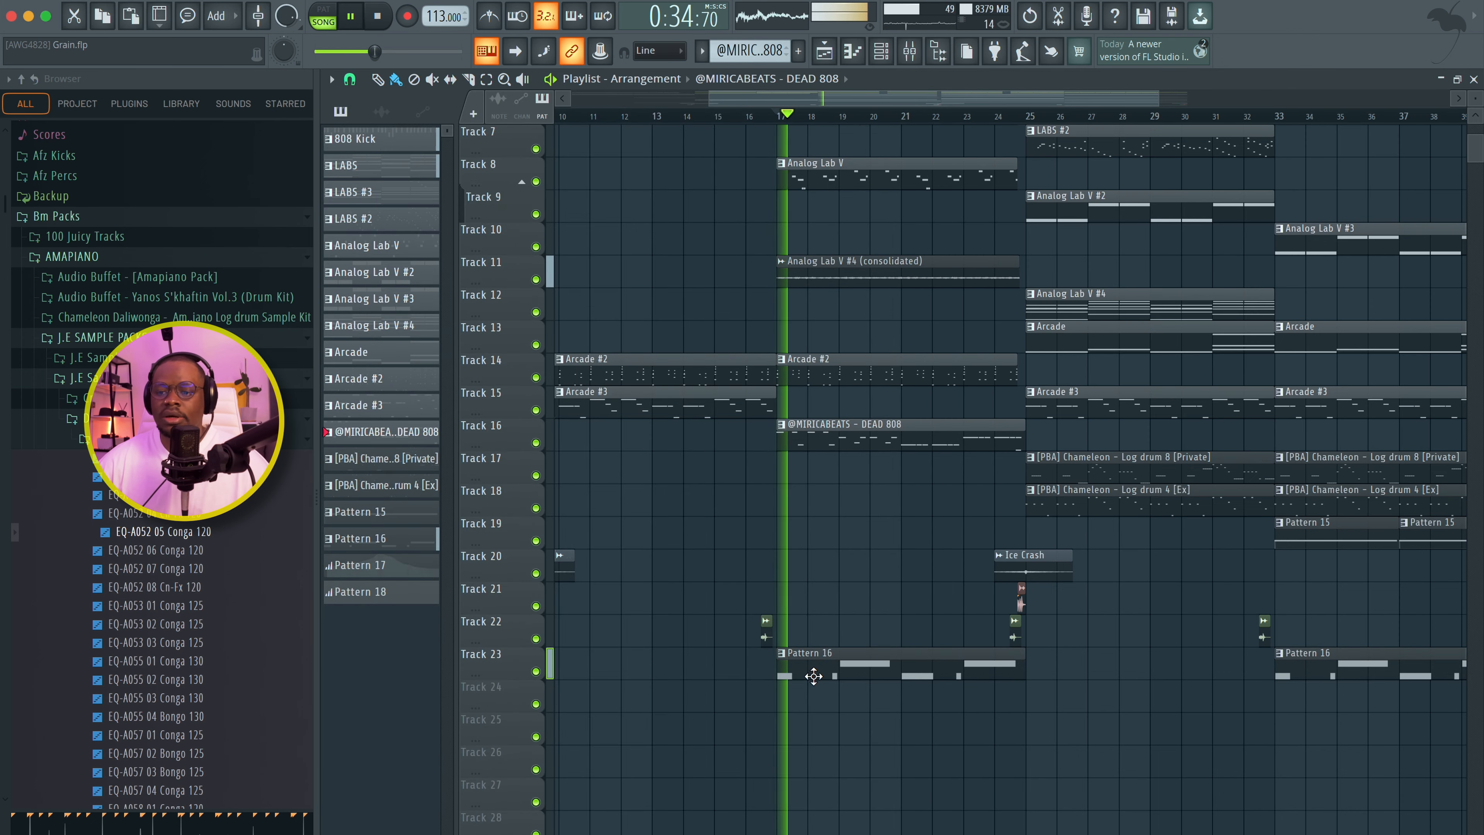
double_click(813, 676)
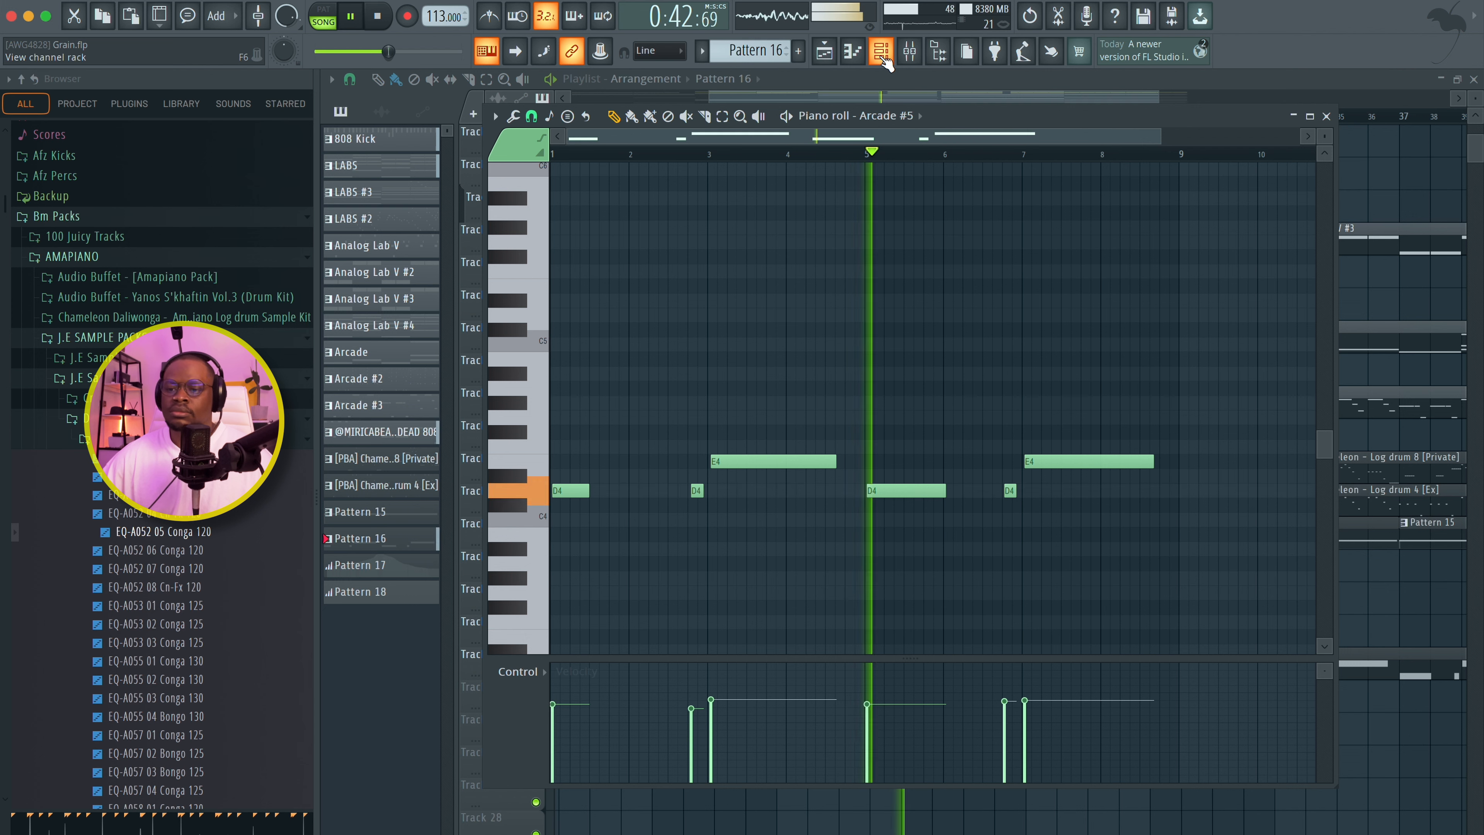
key("space")
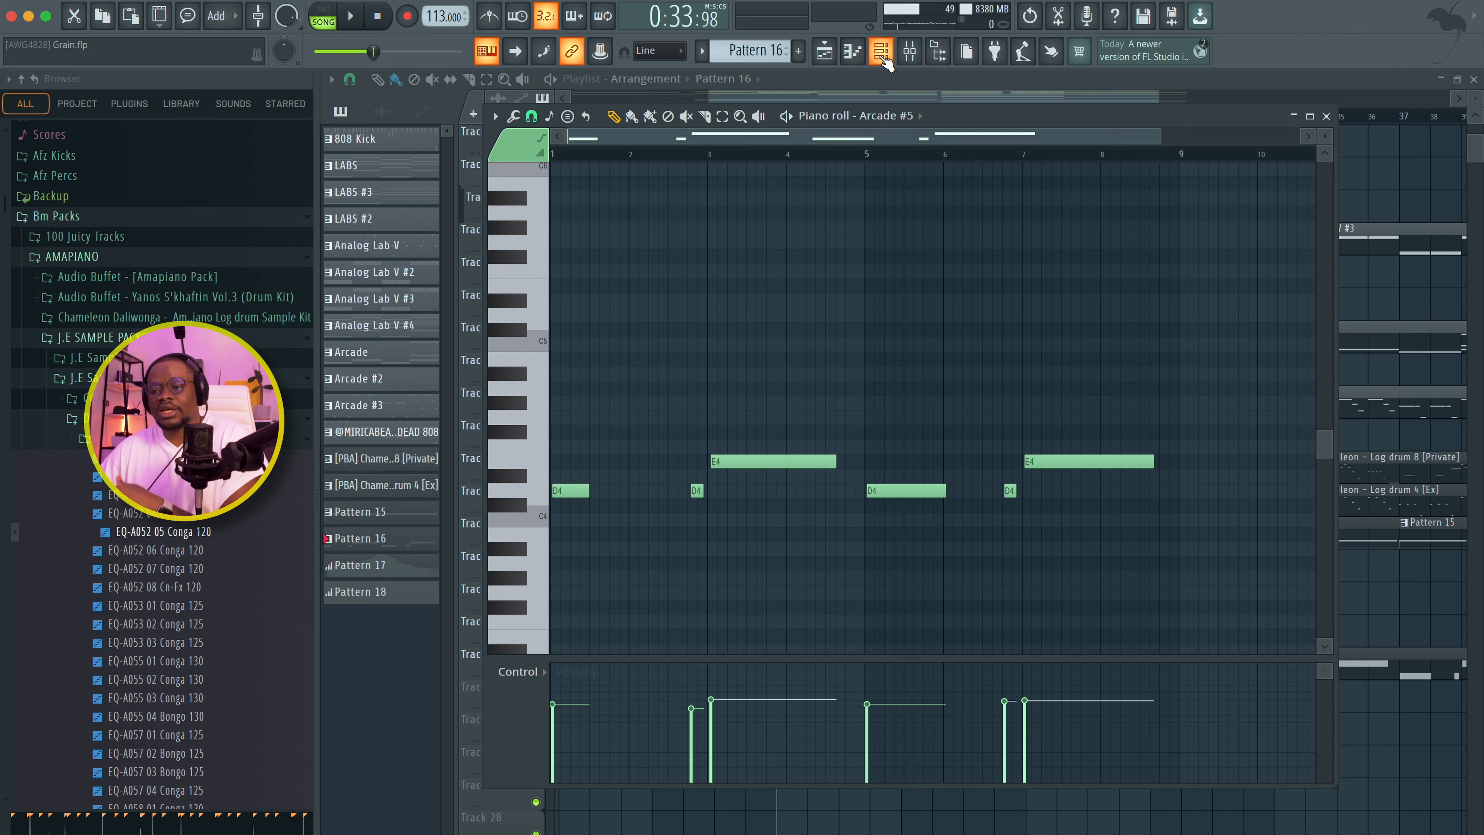
key("space")
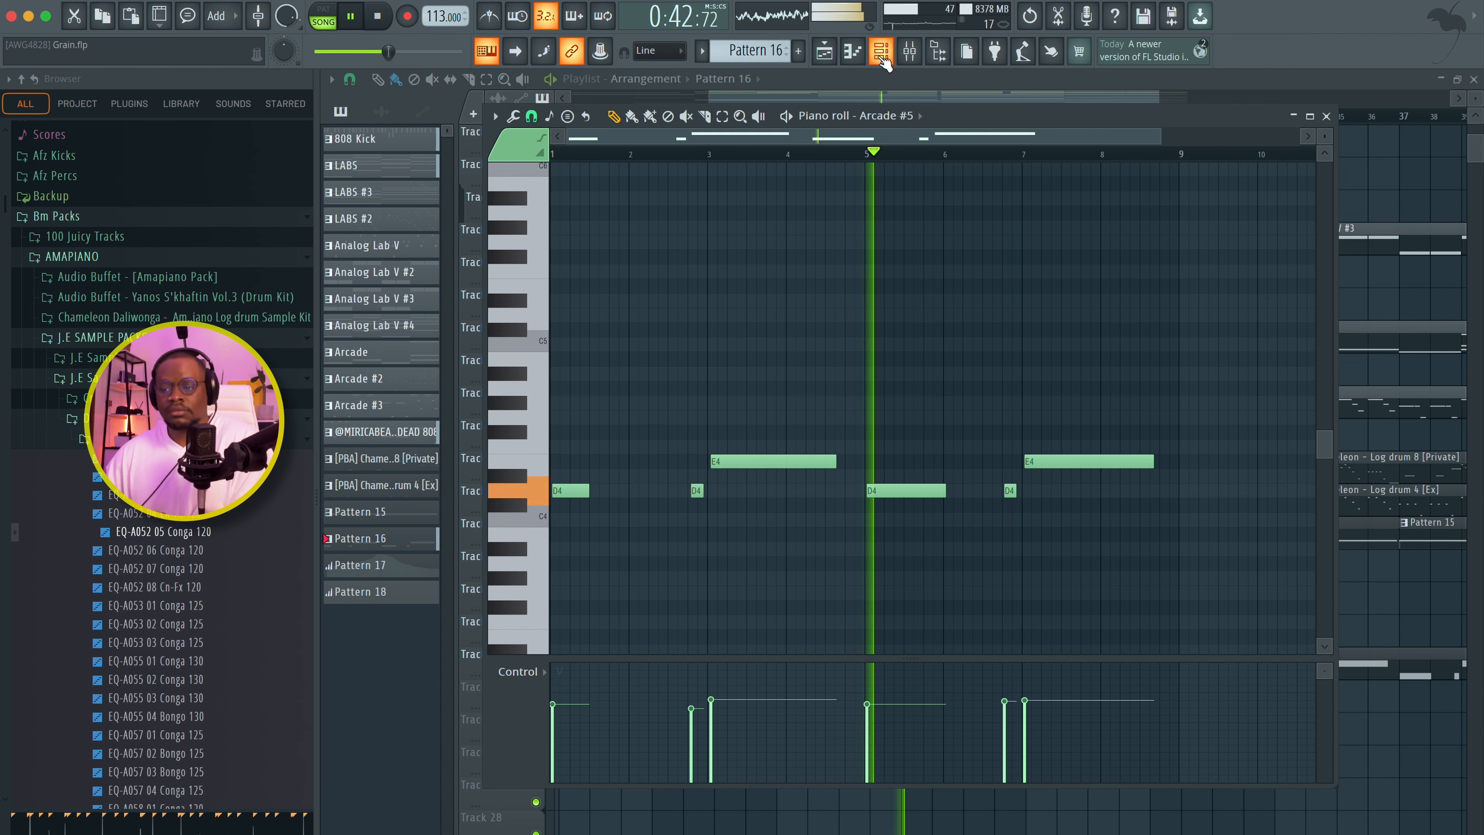
key("space")
Step: View the Arcade #4 instrument from the channel rack, and return to the playlist
left_click(880, 51)
scroll(448, 731, "down", 3)
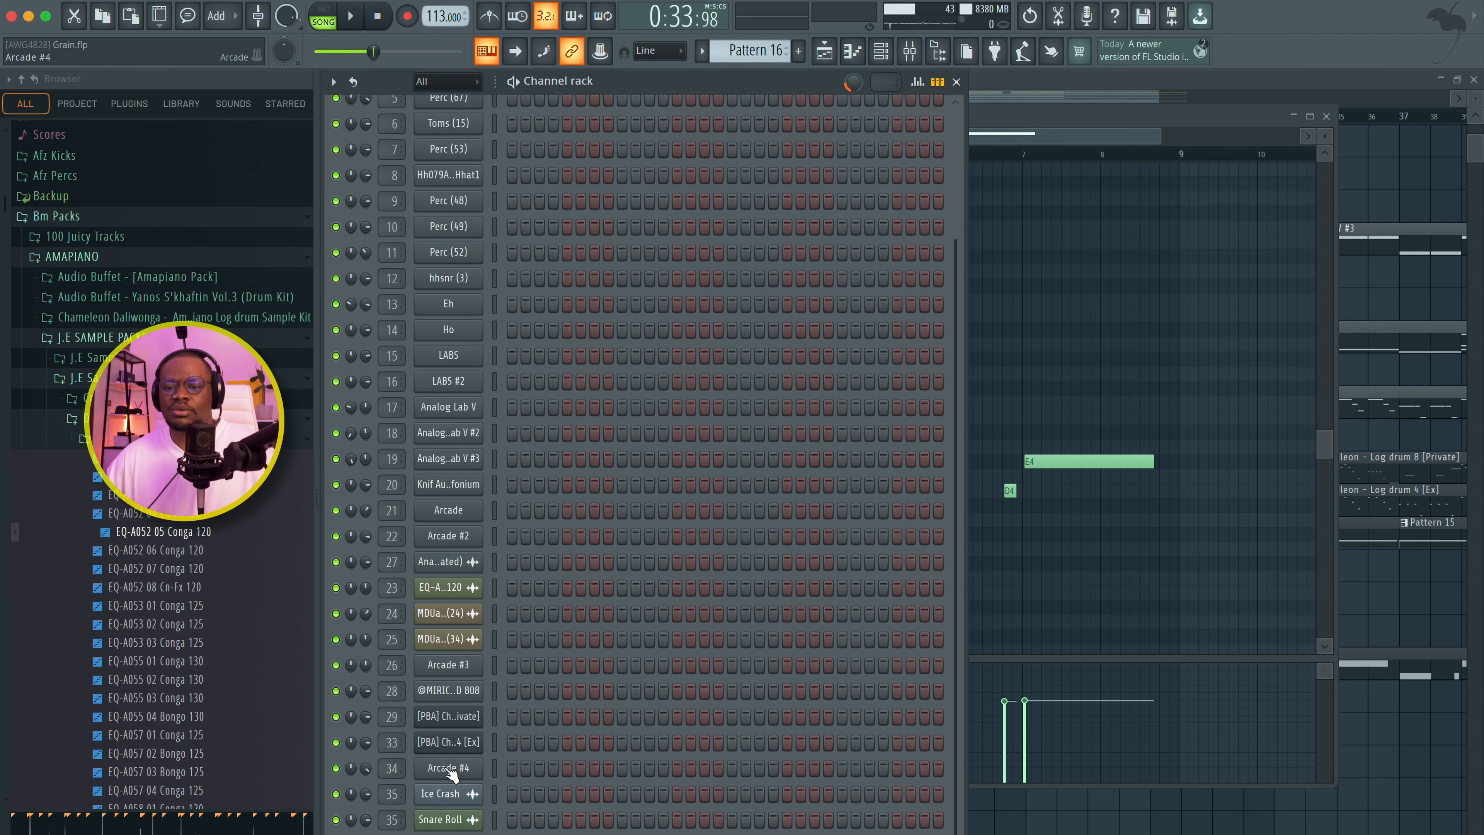
left_click(449, 777)
key("F5")
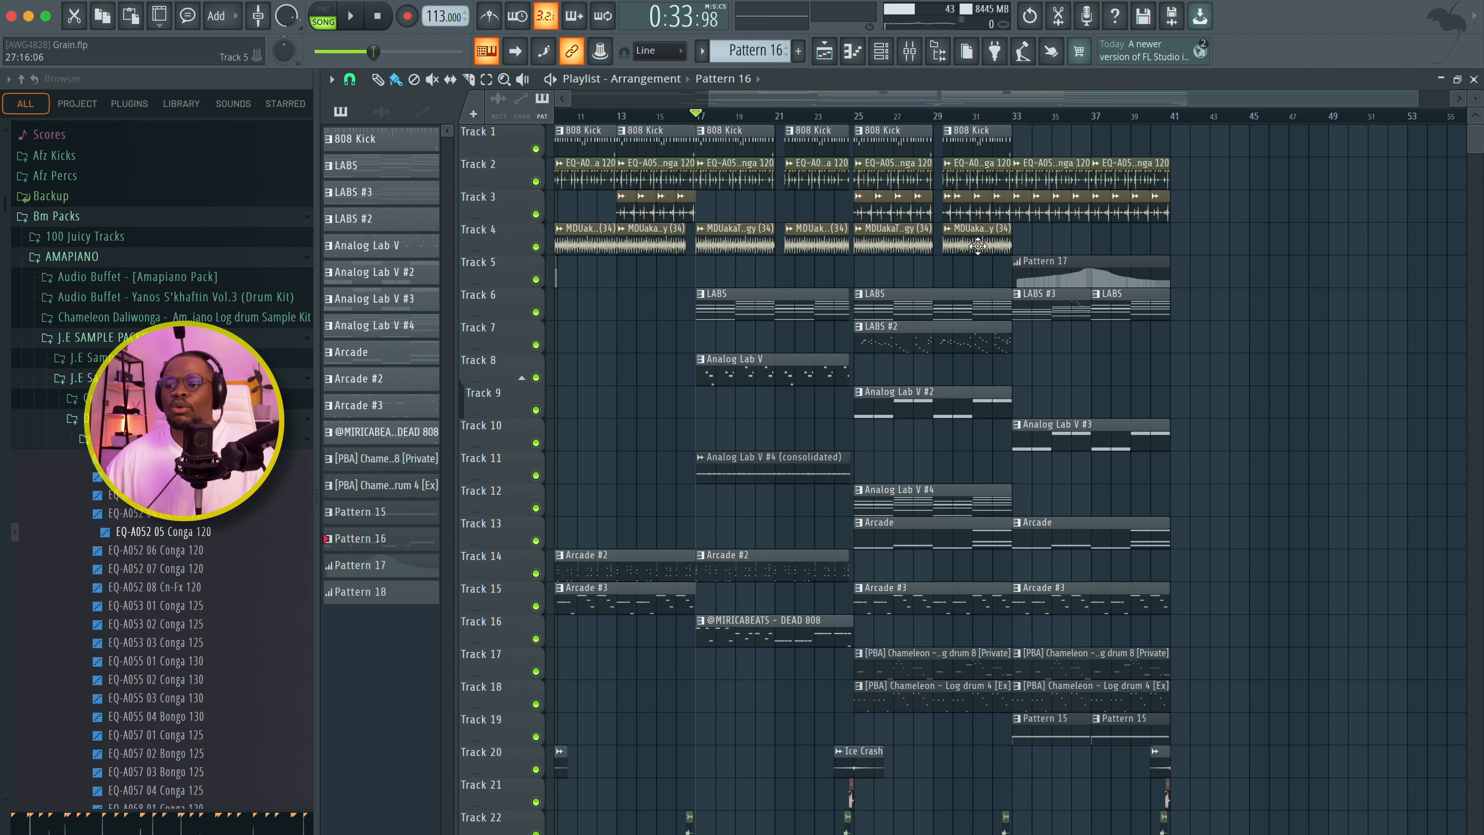
Step: Mute Tracks 9, 12, 13, 17 and 18, and examine Track 7's soloed LABS #2 notes while playing from bar 25
left_click(855, 118)
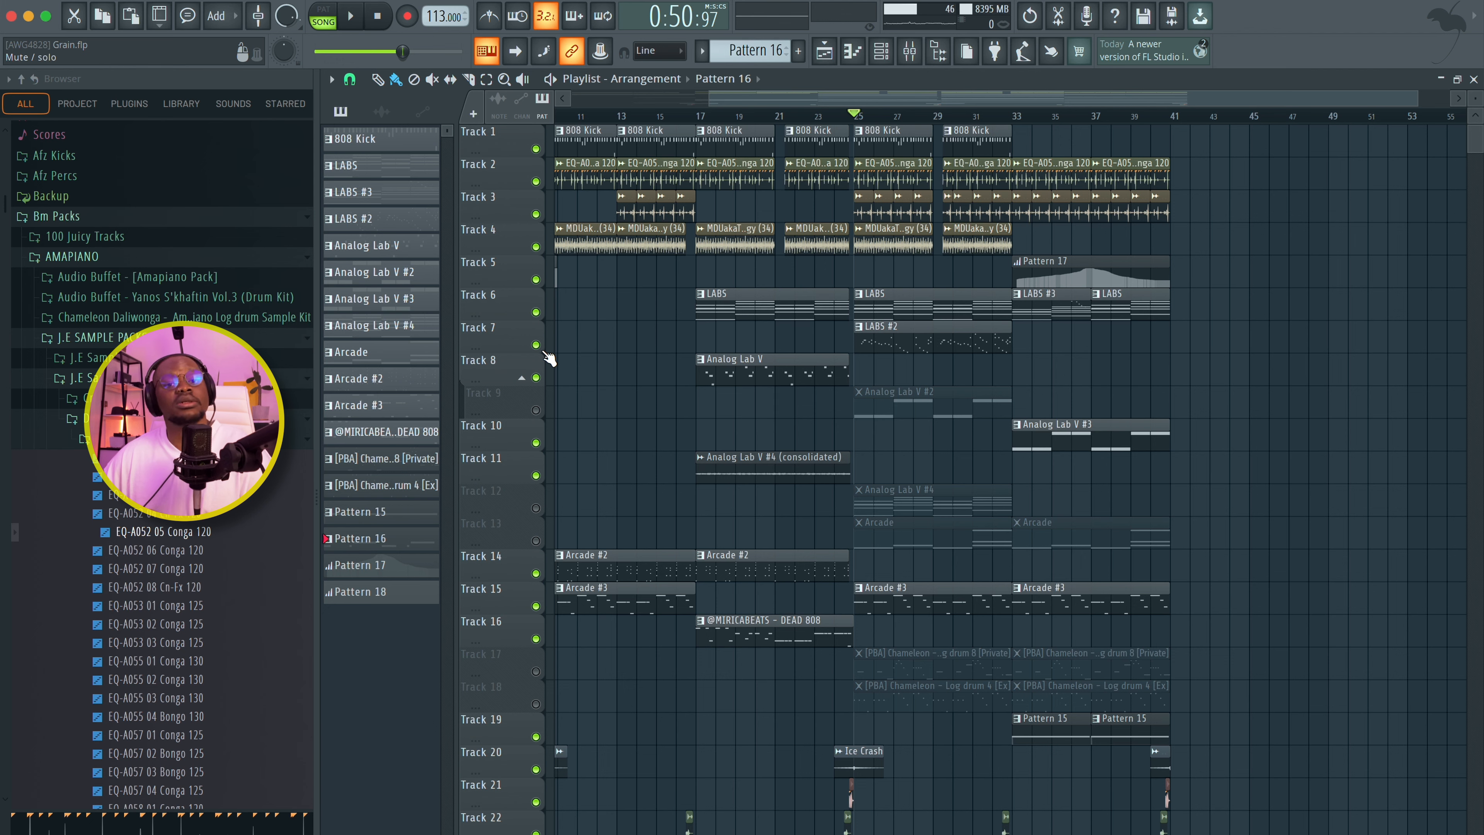
key("space")
right_click(536, 345)
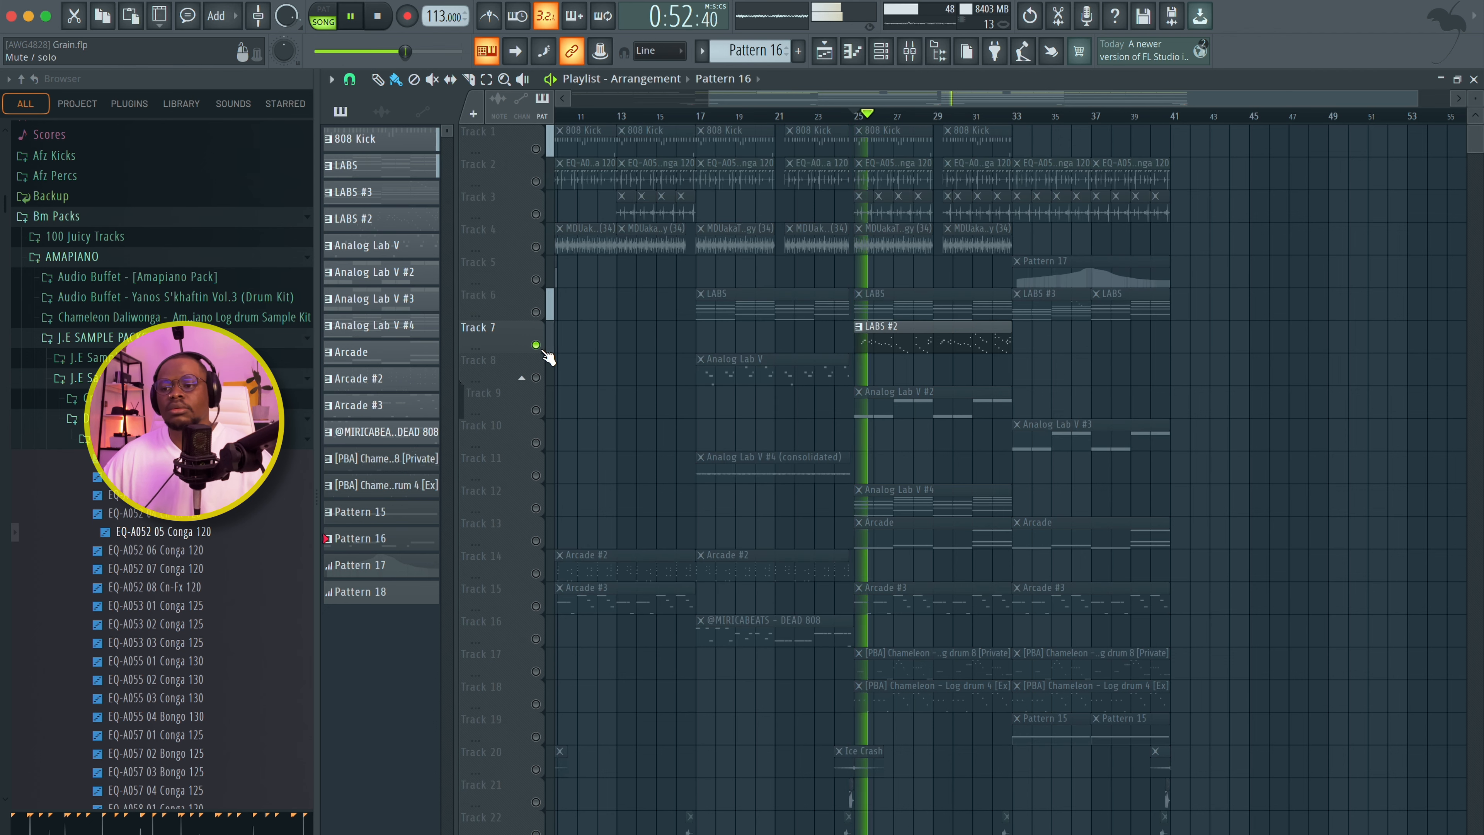
double_click(895, 343)
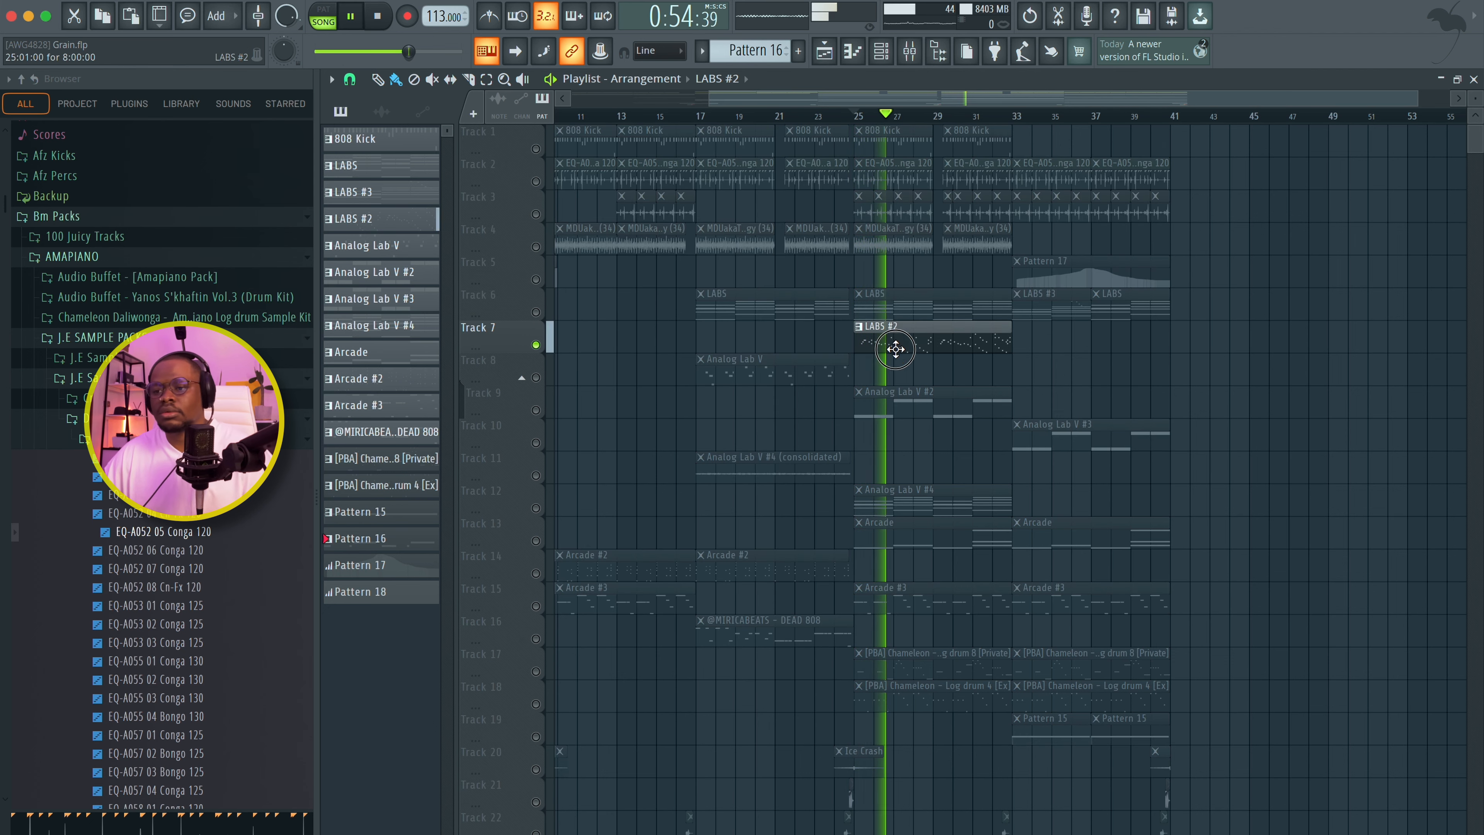
scroll(800, 391, "up", 6)
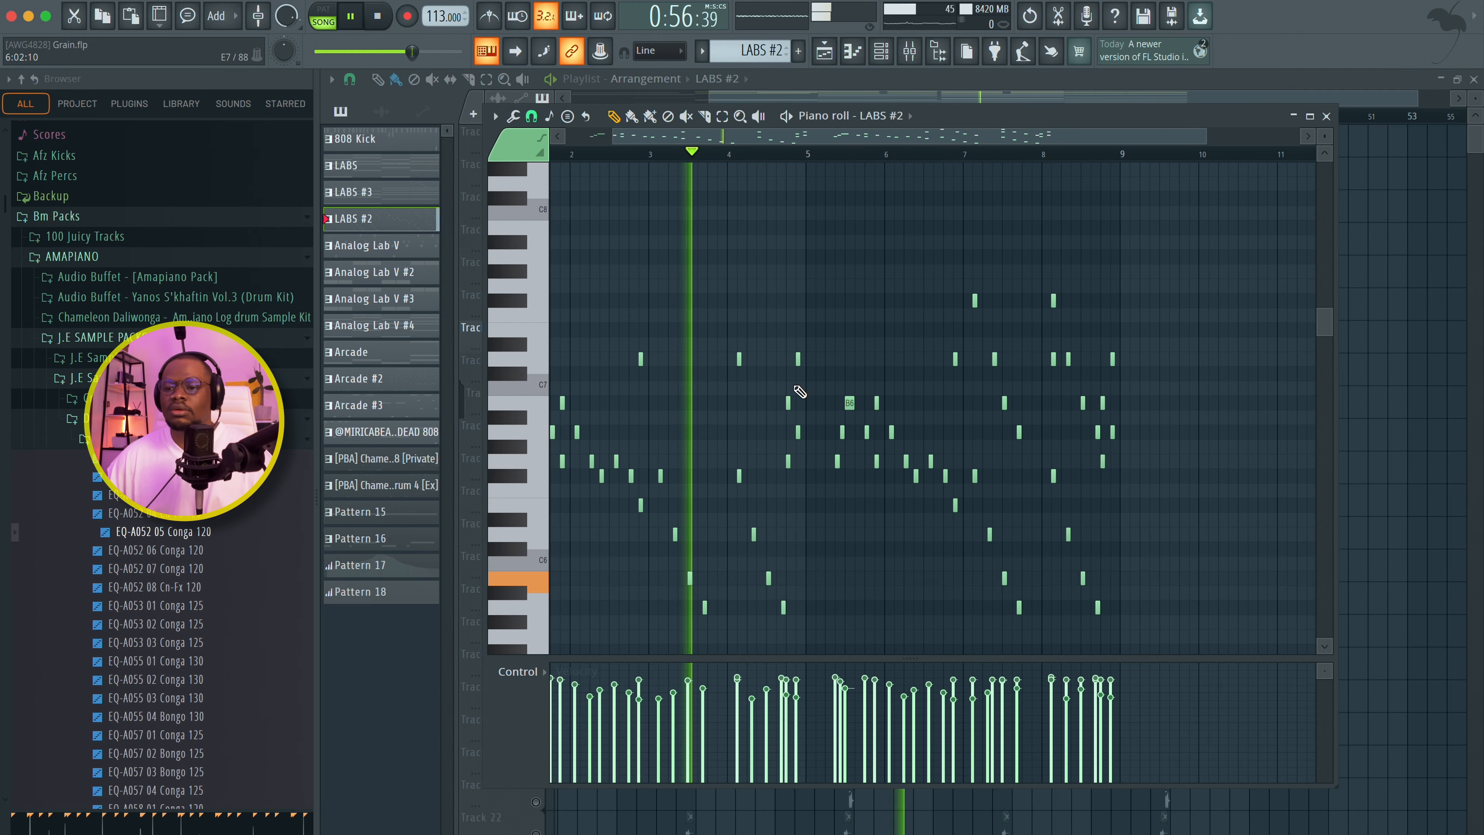
Step: Examine the LABS #2 notes across the whole pattern in the piano roll while it plays, and stop playback
scroll(800, 391, "up", 1)
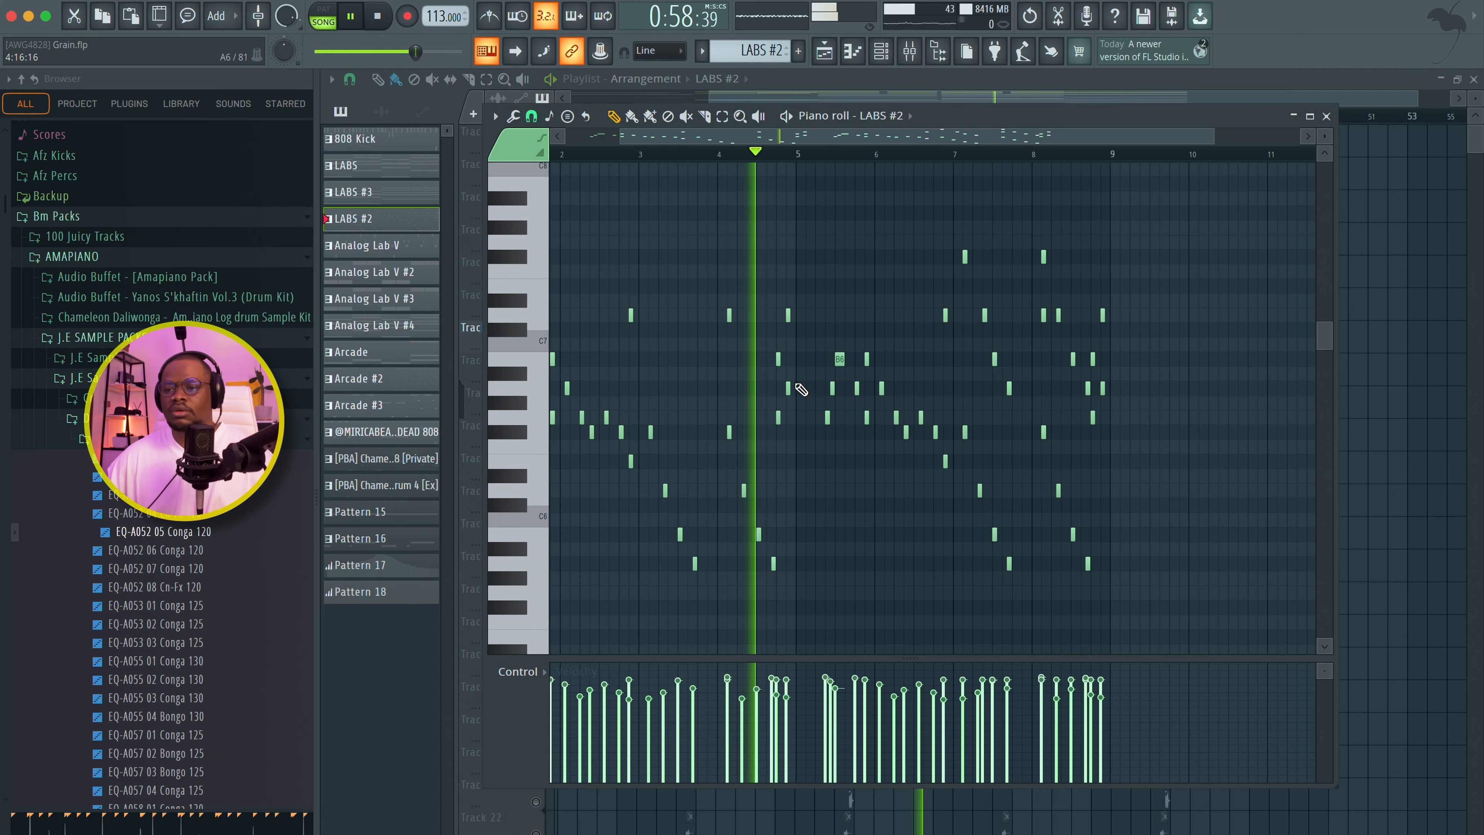
scroll(803, 388, "down", 1)
scroll(802, 388, "up", 2)
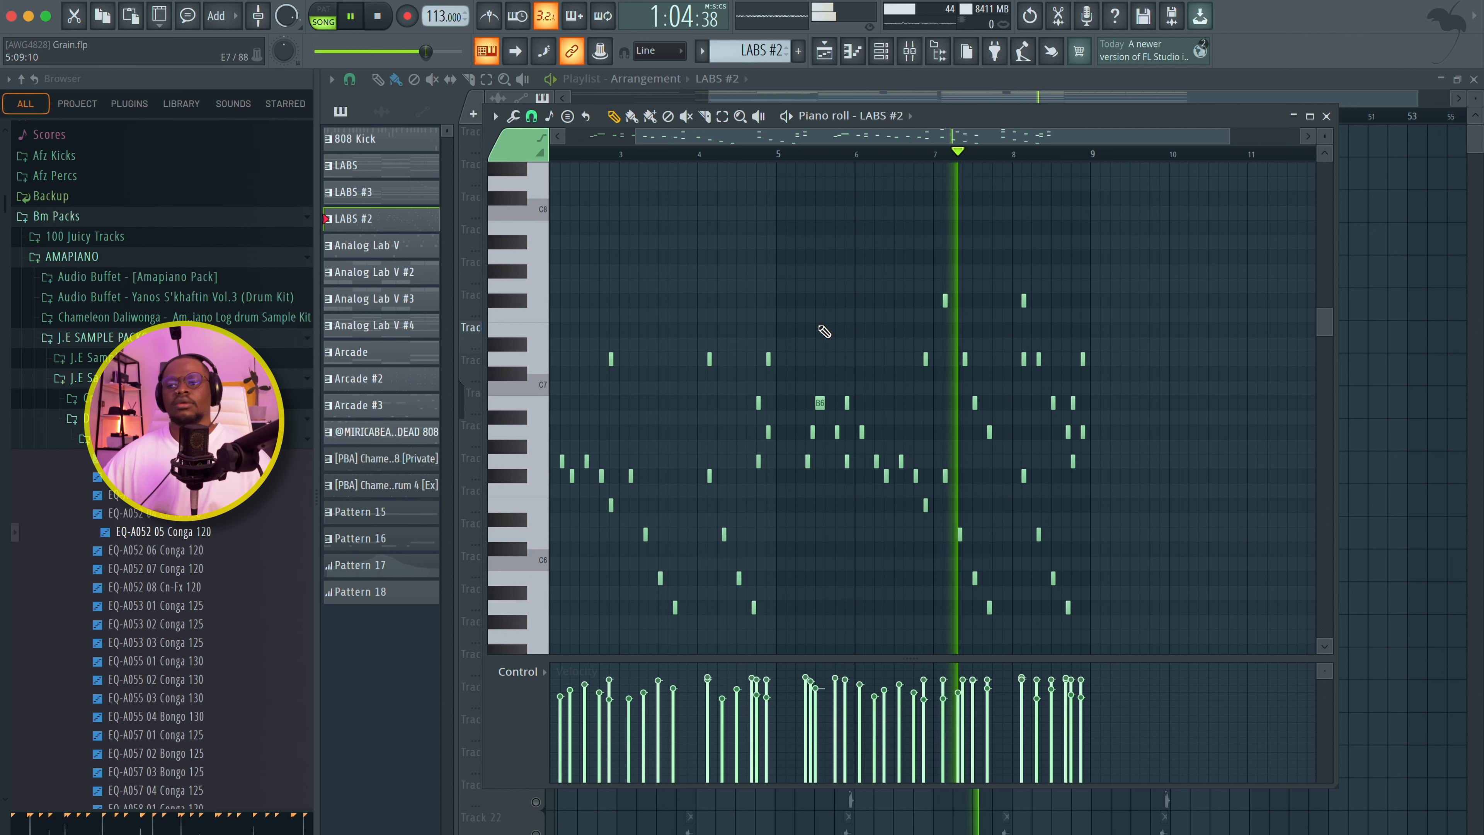
scroll(824, 332, "down", 1)
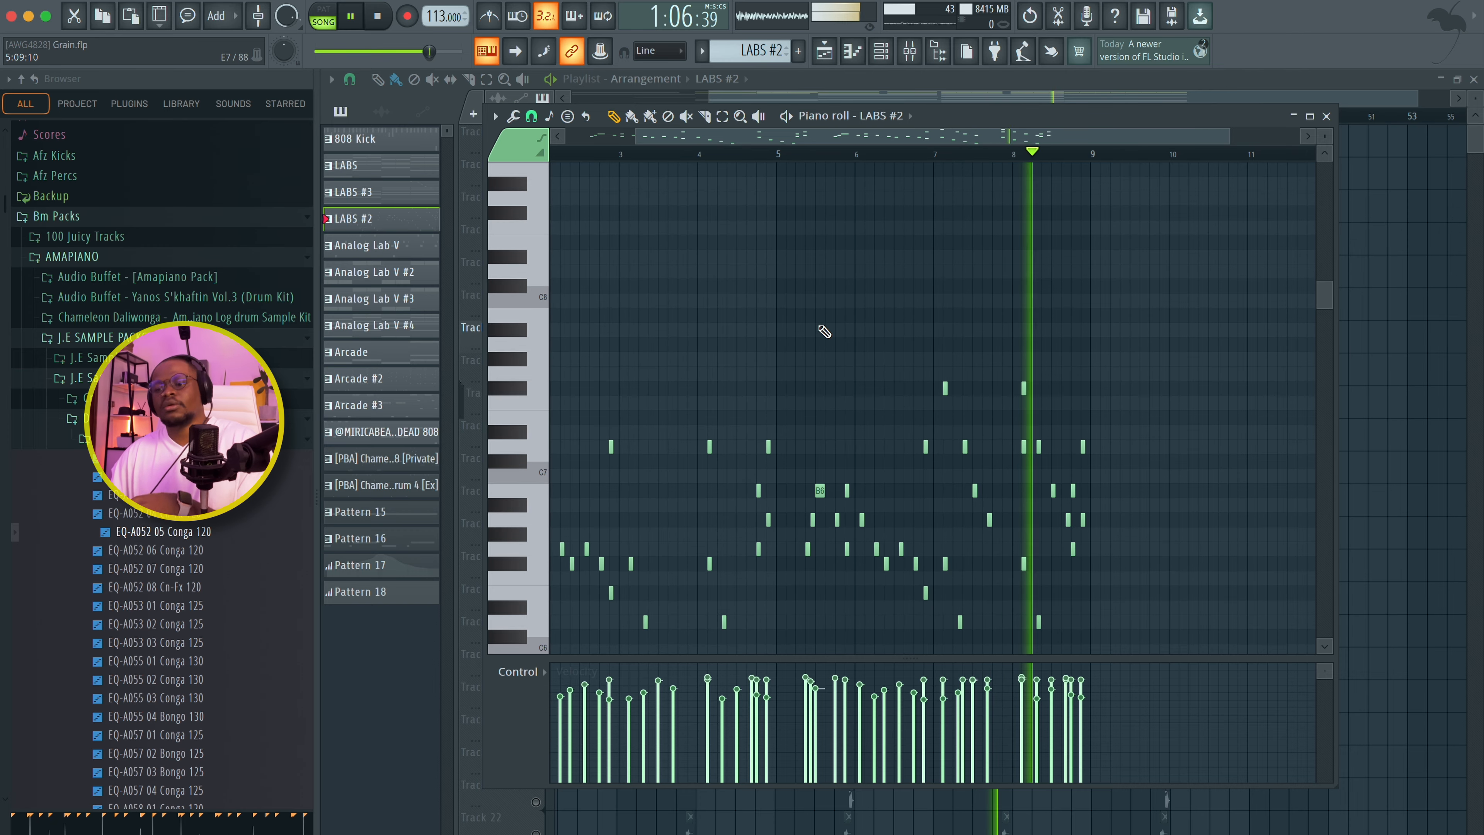
scroll(824, 331, "down", 1)
key("space")
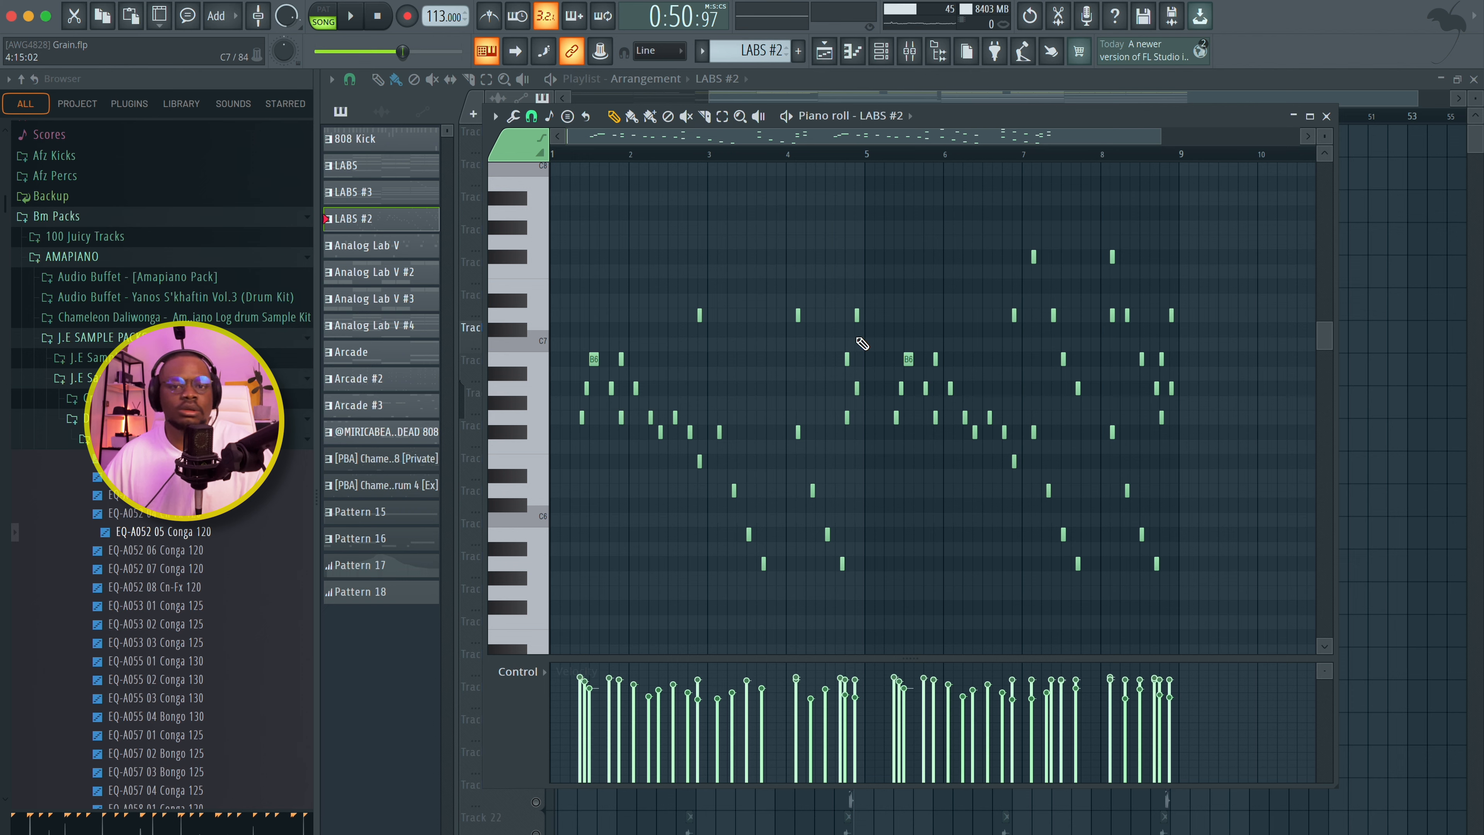
Step: Return to the playlist, unmute Track 9's Analog Lab V #2 clip, and play the section from bar 25
left_click(1293, 114)
key("space")
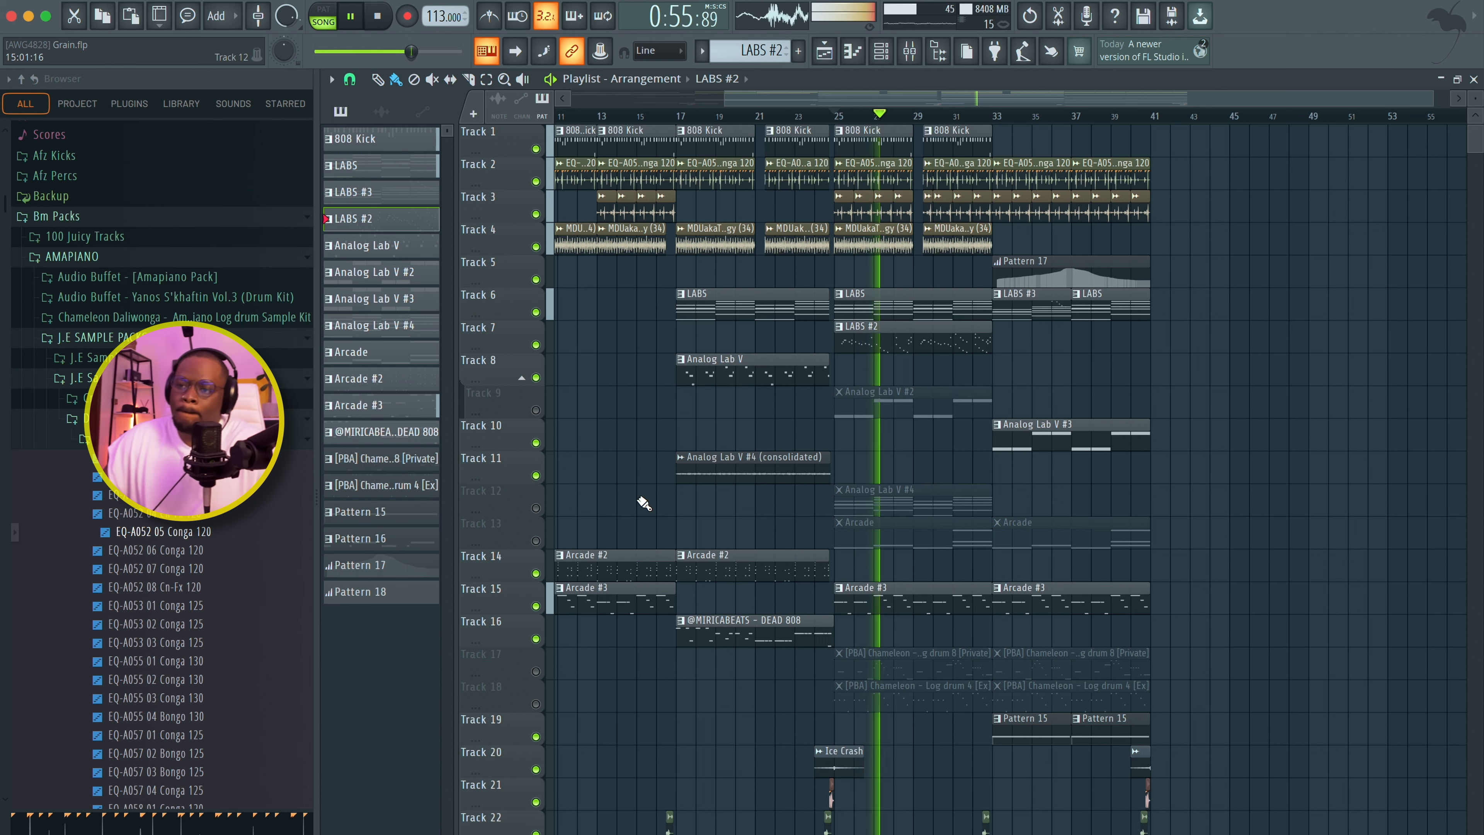
key("space")
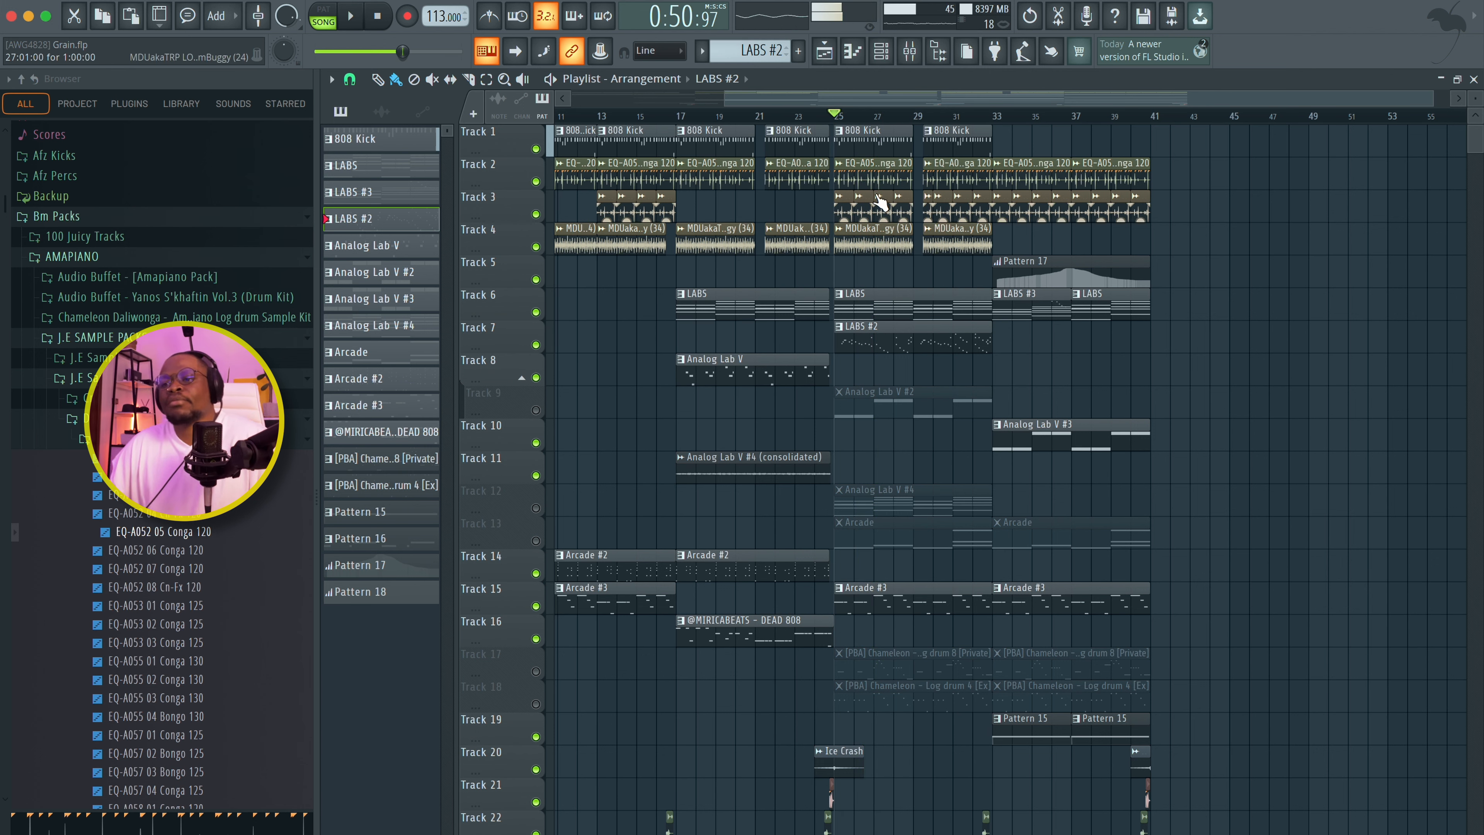
left_click(839, 389)
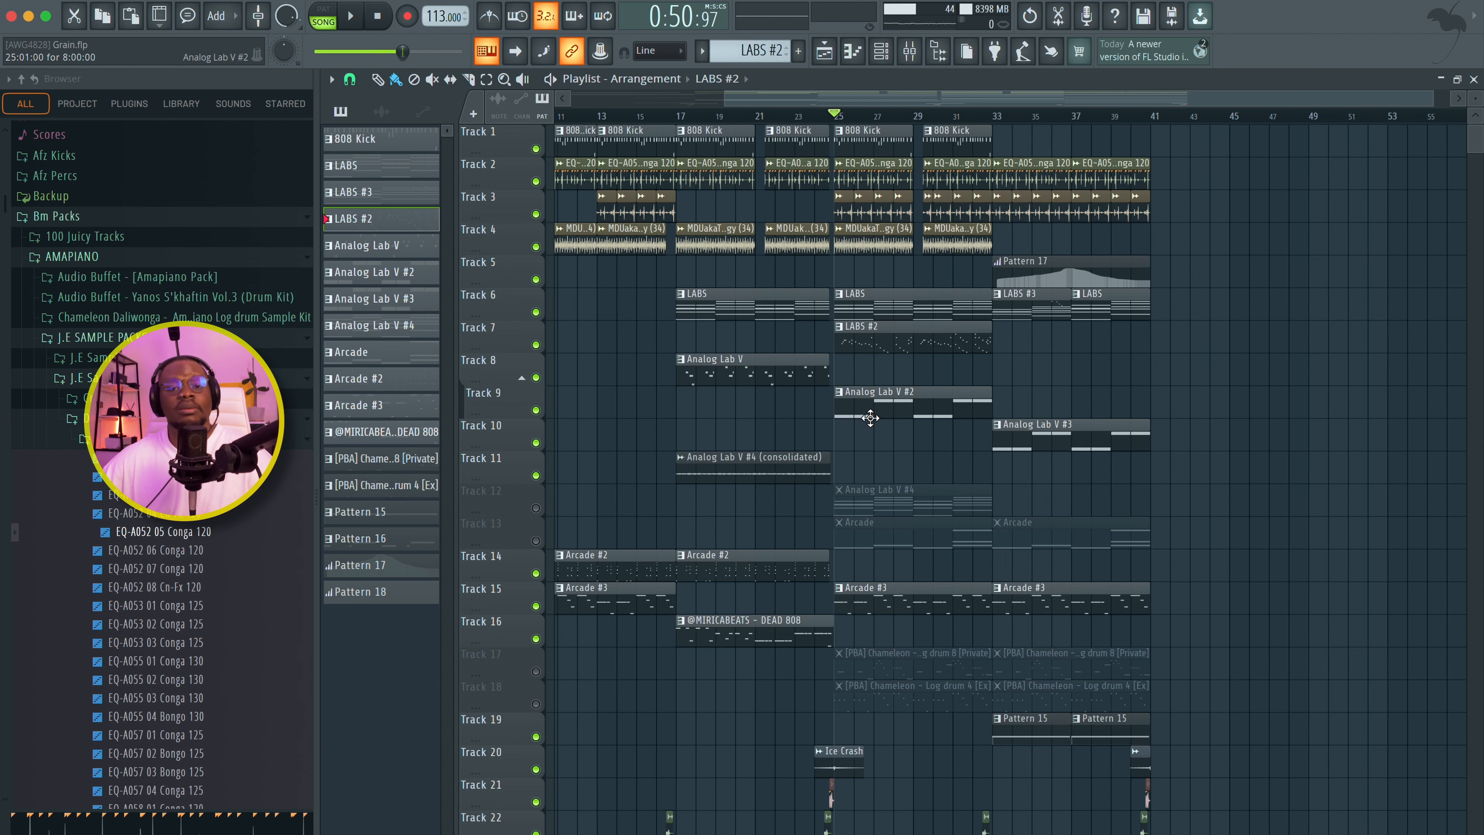
key("space")
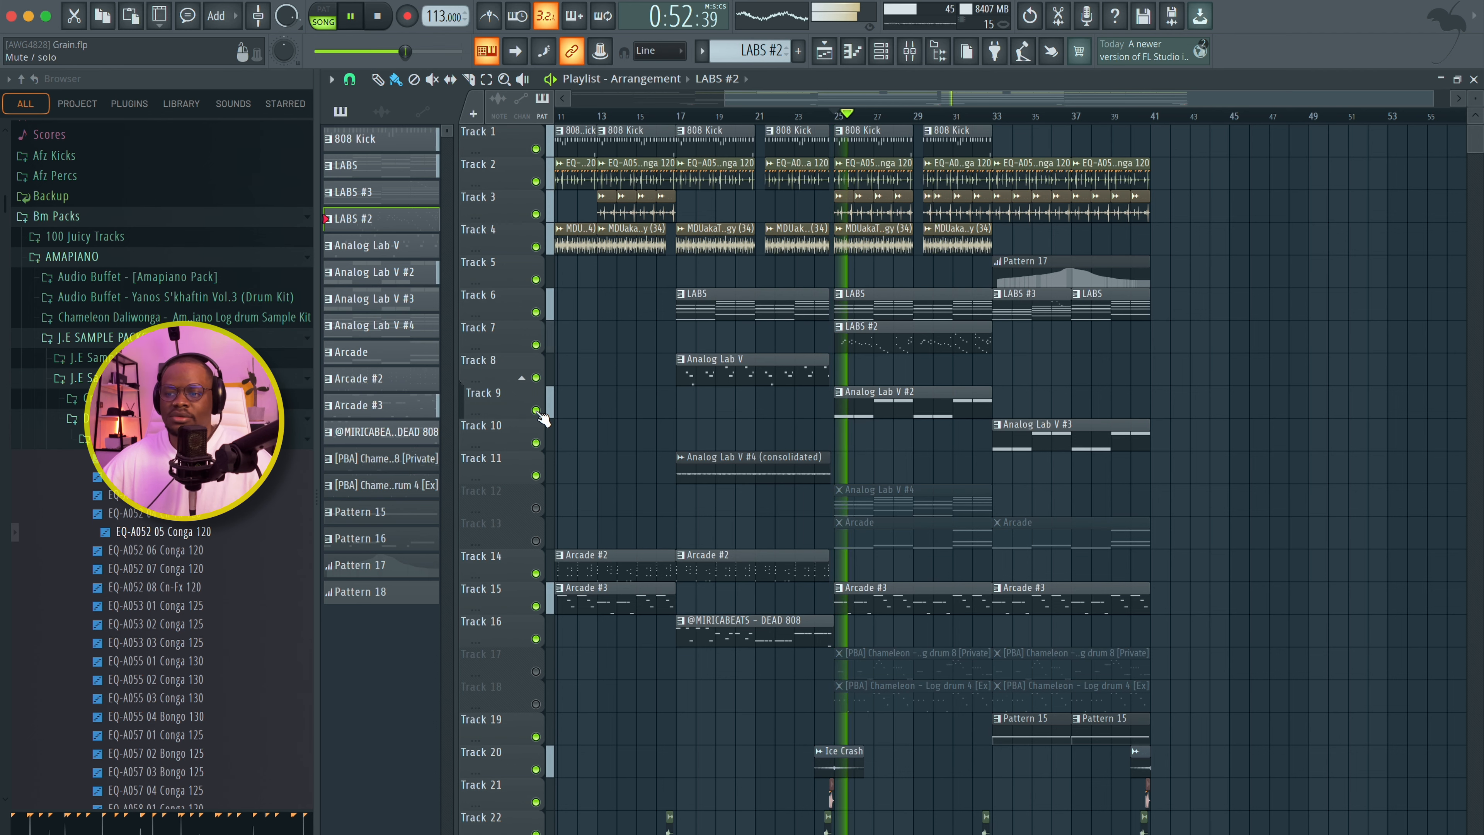
Step: Examine the Analog Lab V #2 notes in the piano roll during playback, and bring up the channel rack
double_click(856, 412)
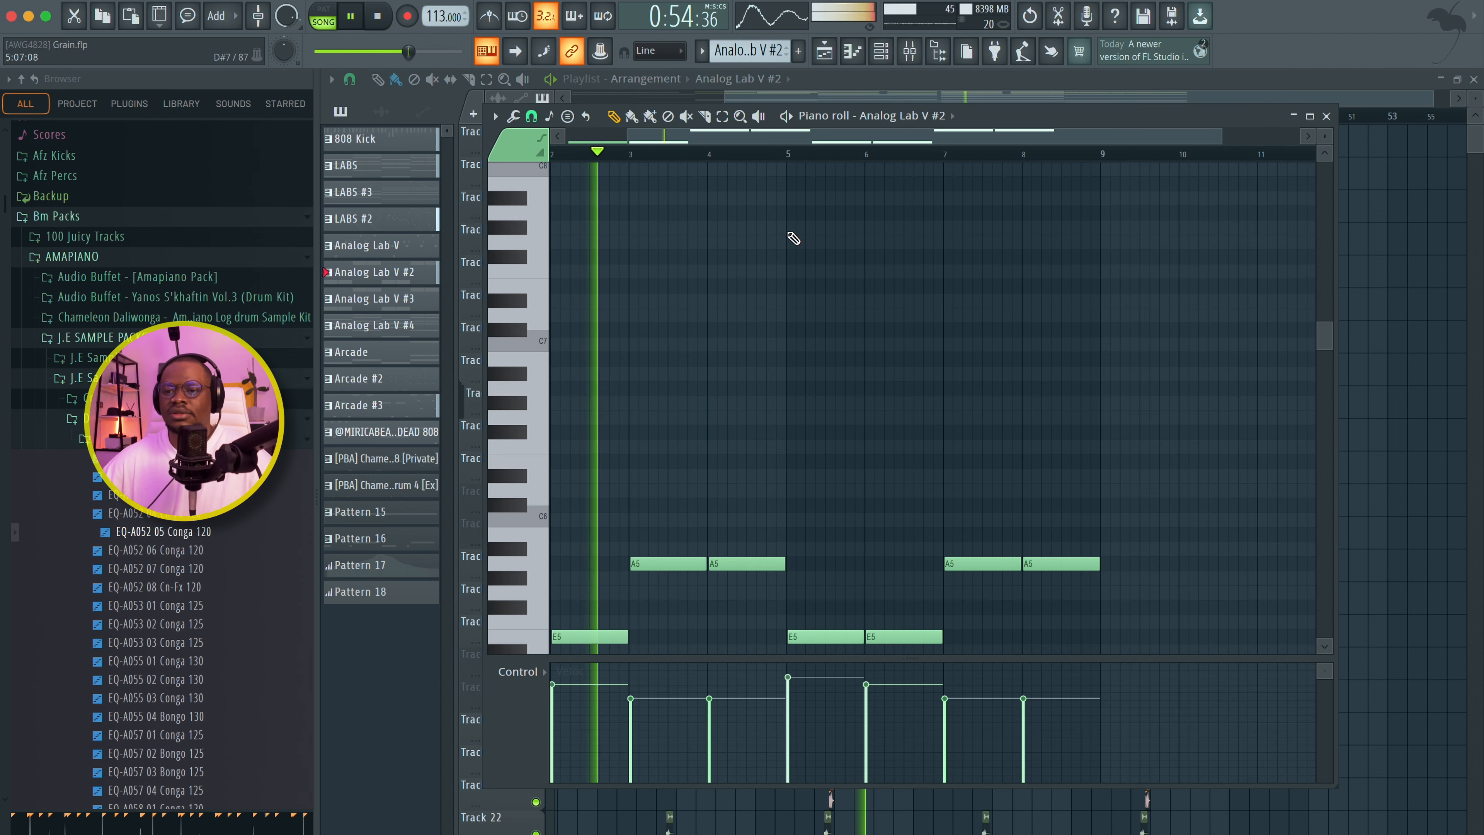
scroll(788, 265, "down", 3)
scroll(788, 265, "left", 2)
scroll(787, 265, "up", 1)
left_click(887, 49)
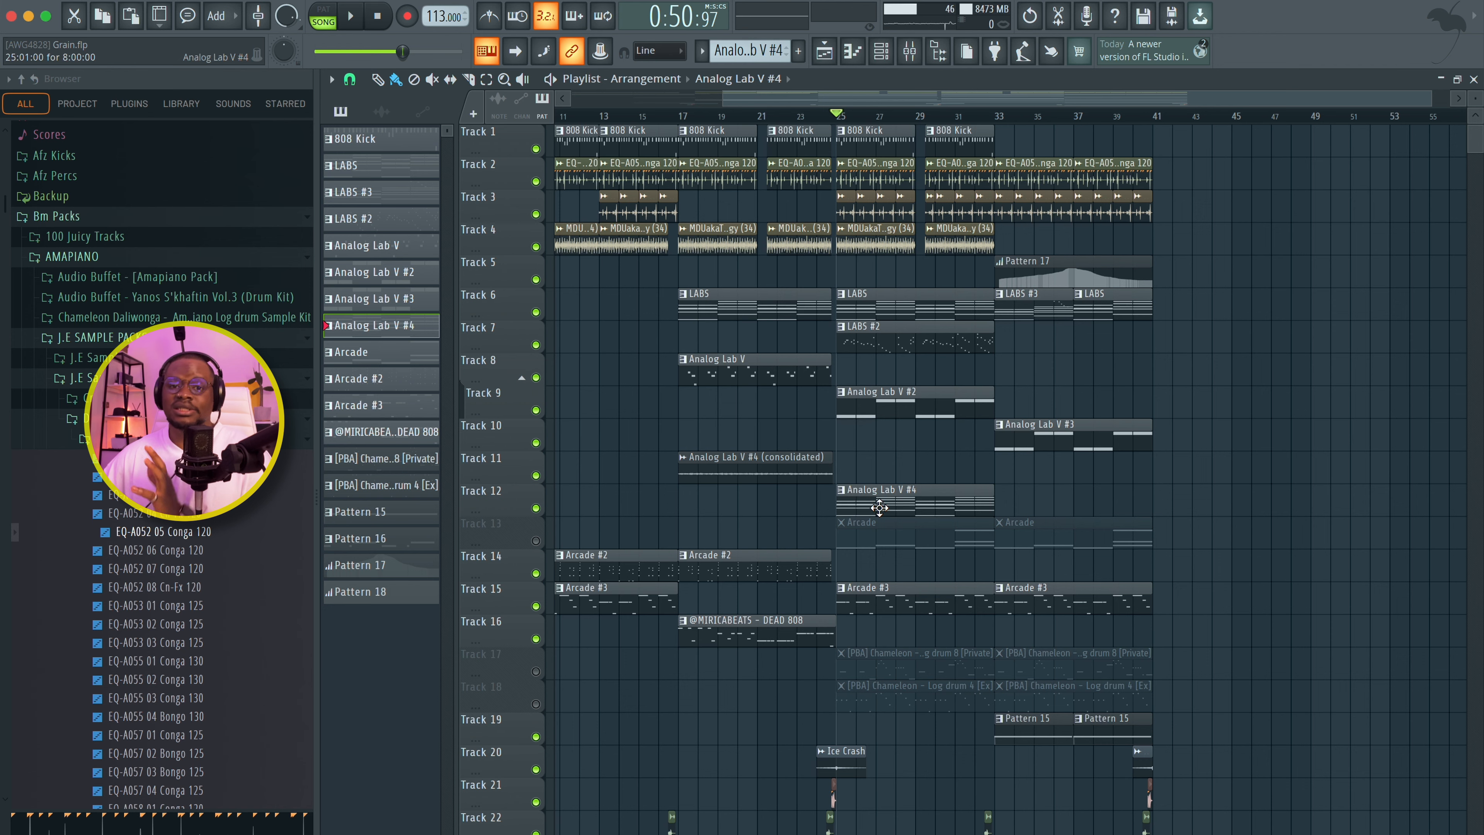
Step: Review Track 12's Analog Lab V #4 notes and its Knif Audio Knifonium instrument with the Rains in Africa preset, and close the piano roll
double_click(878, 508)
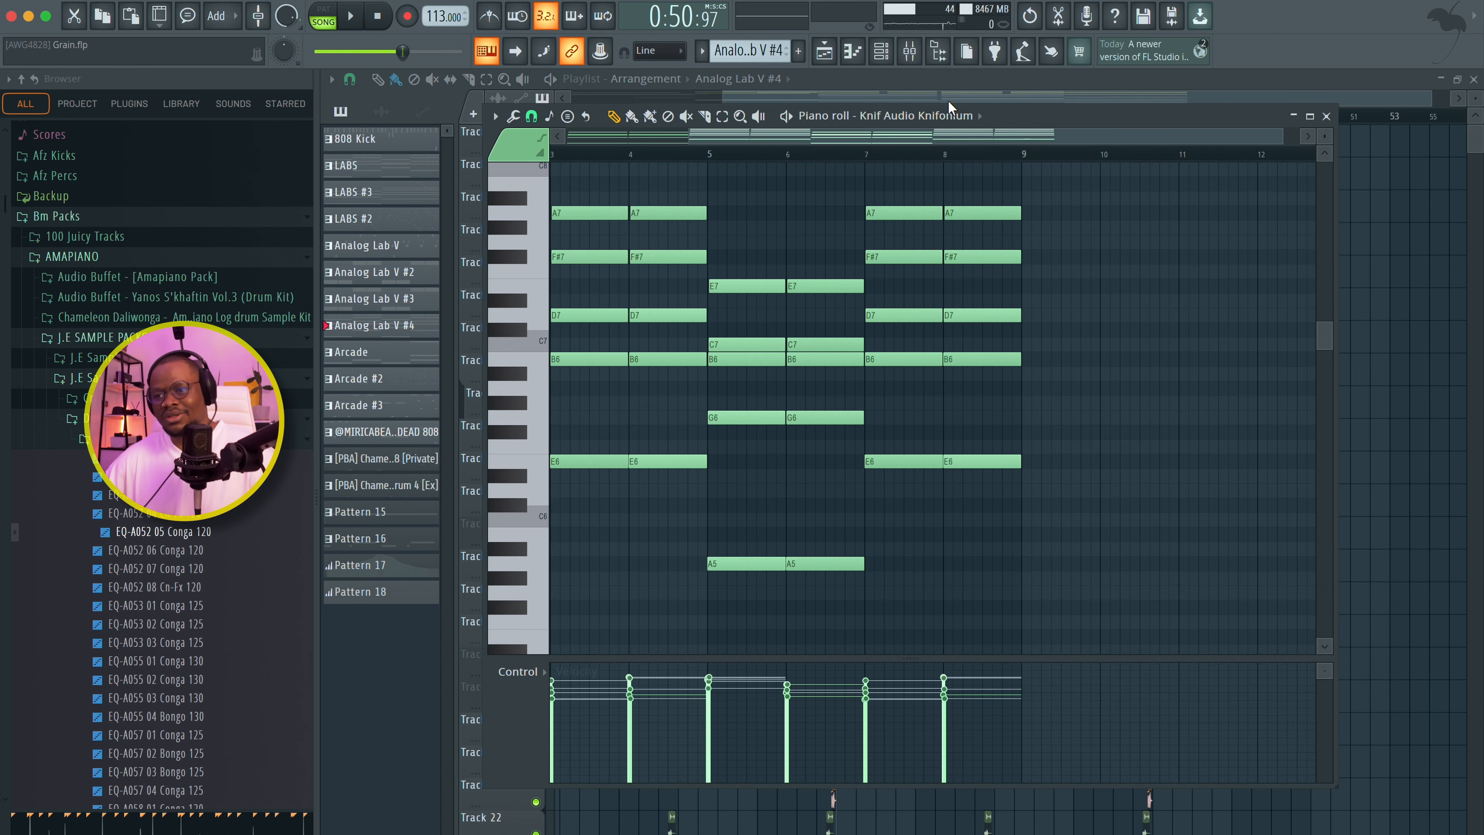
left_click(886, 56)
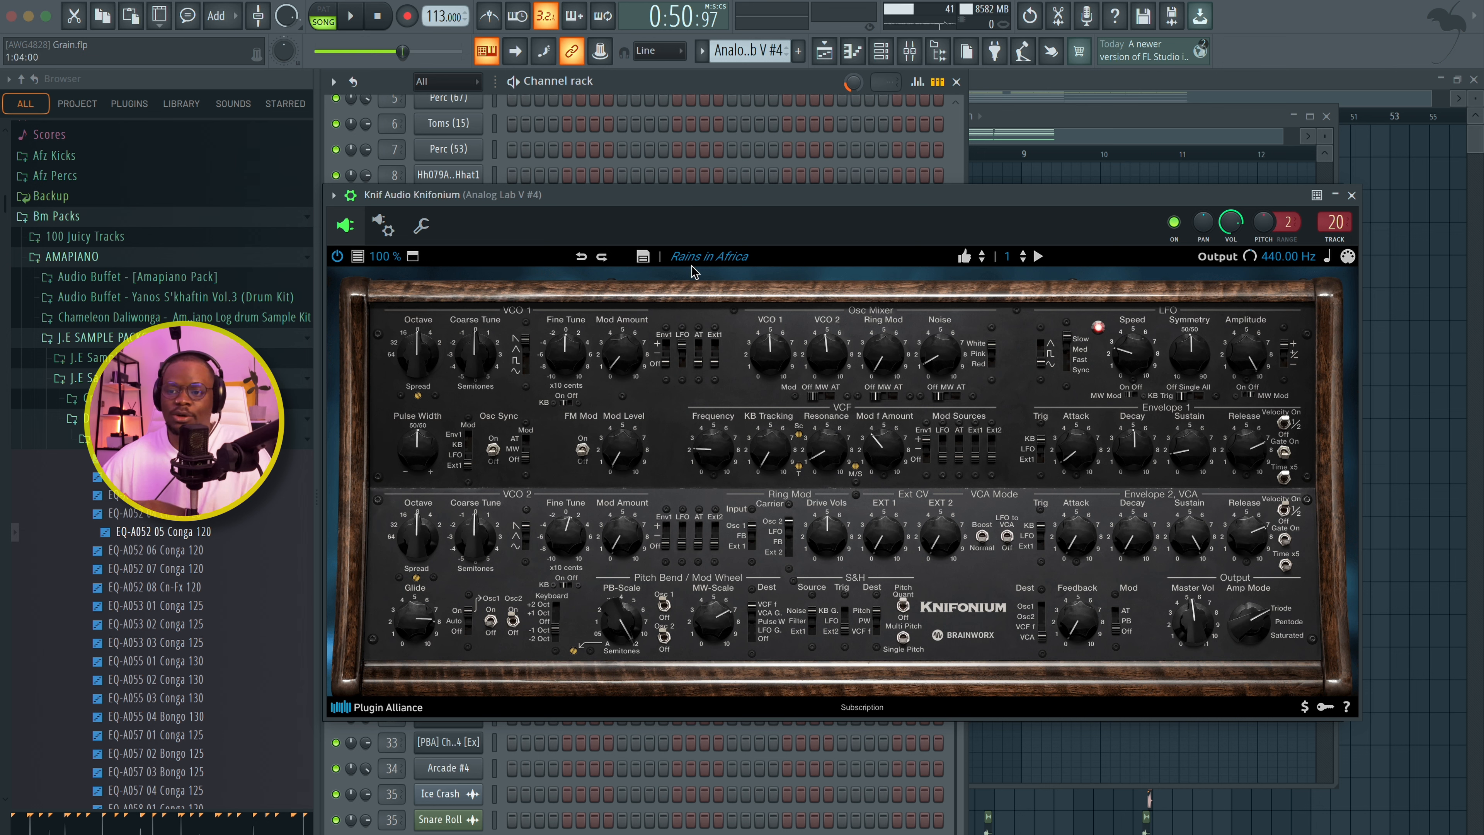
key("space")
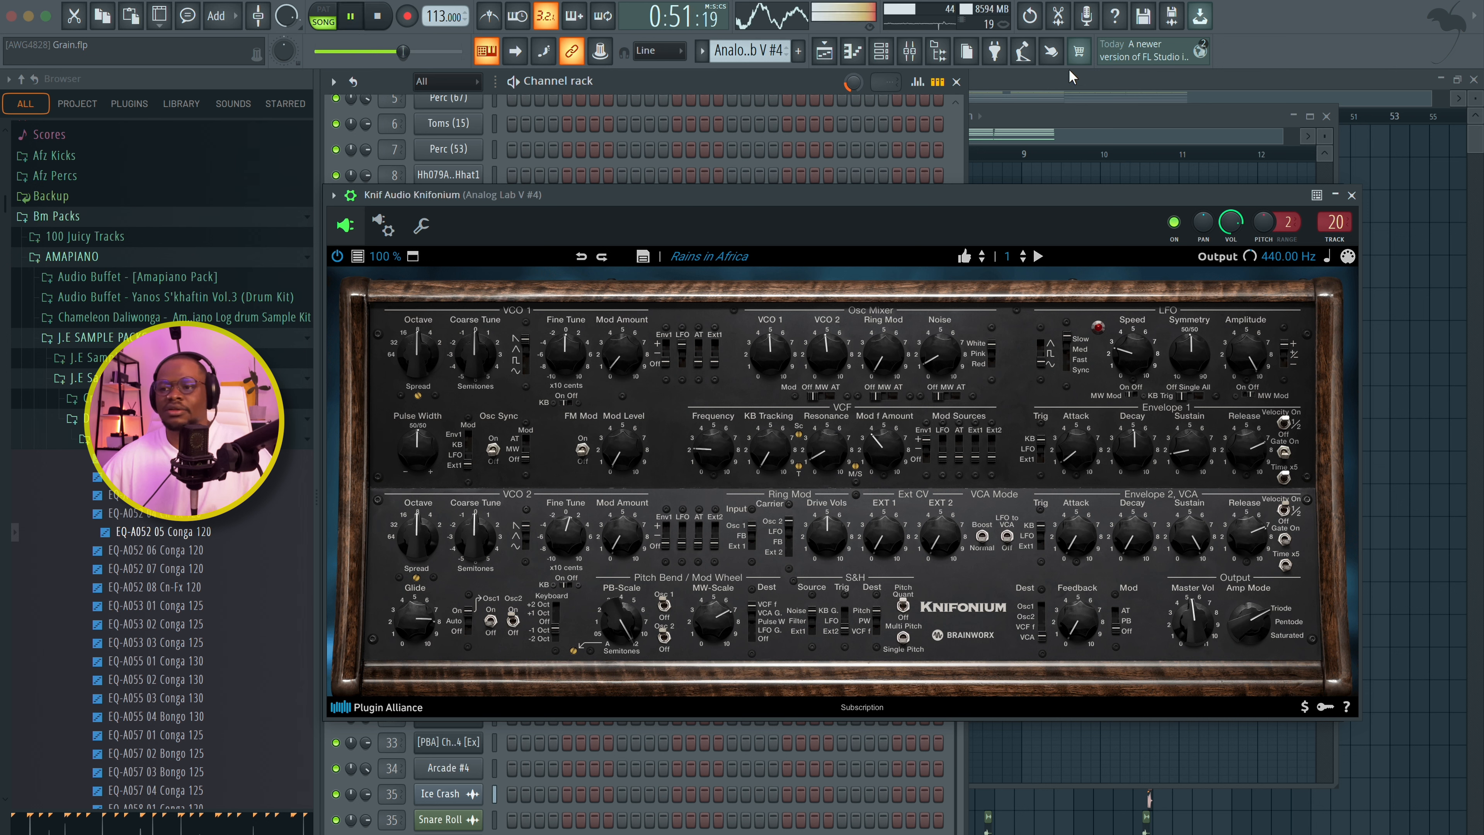
left_click(1023, 141)
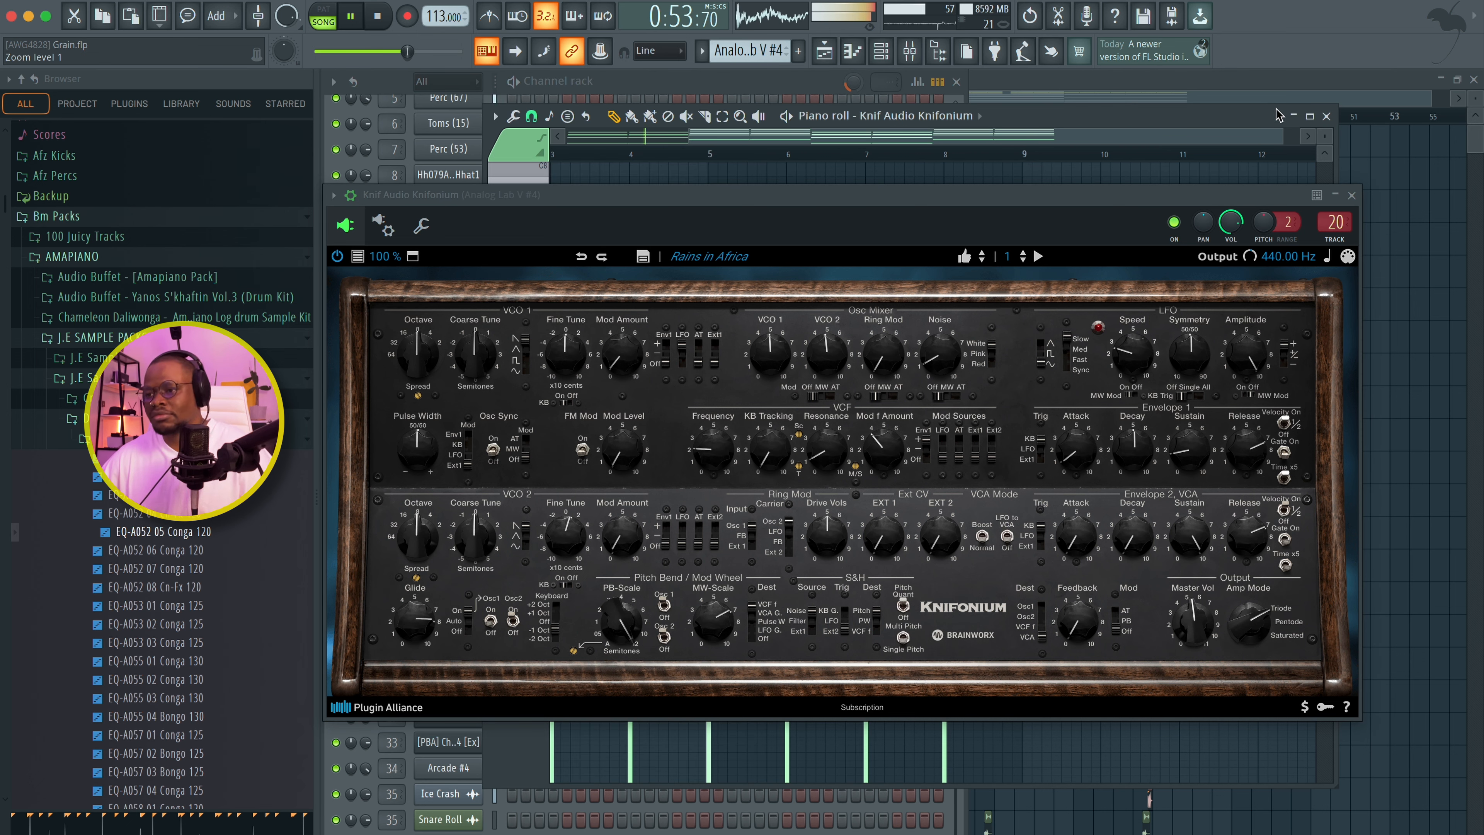
left_click(1330, 117)
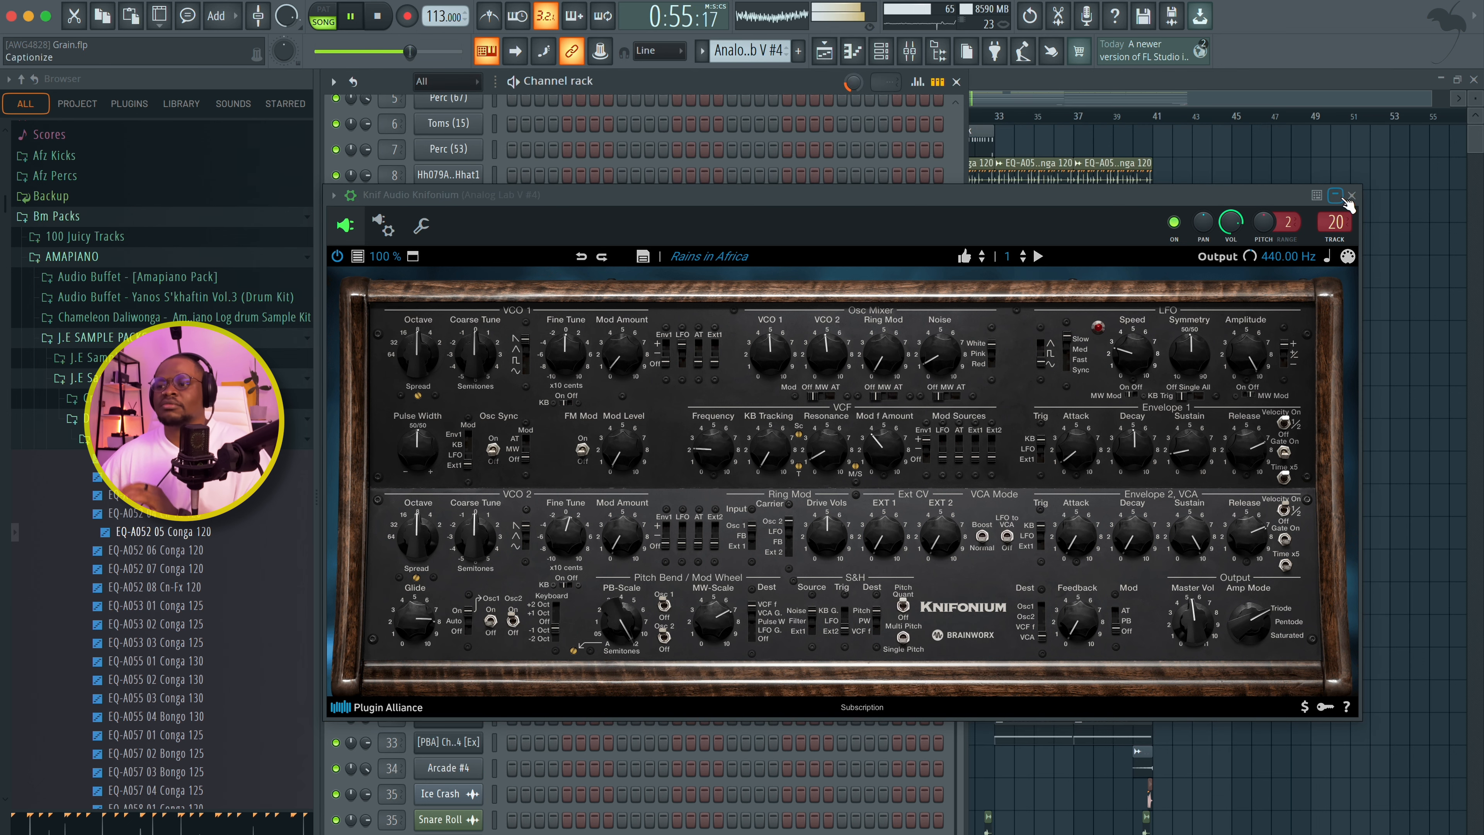
Step: Show the Knifonium channel's mixer track 20, close the instrument window, and stop playback
double_click(1337, 223)
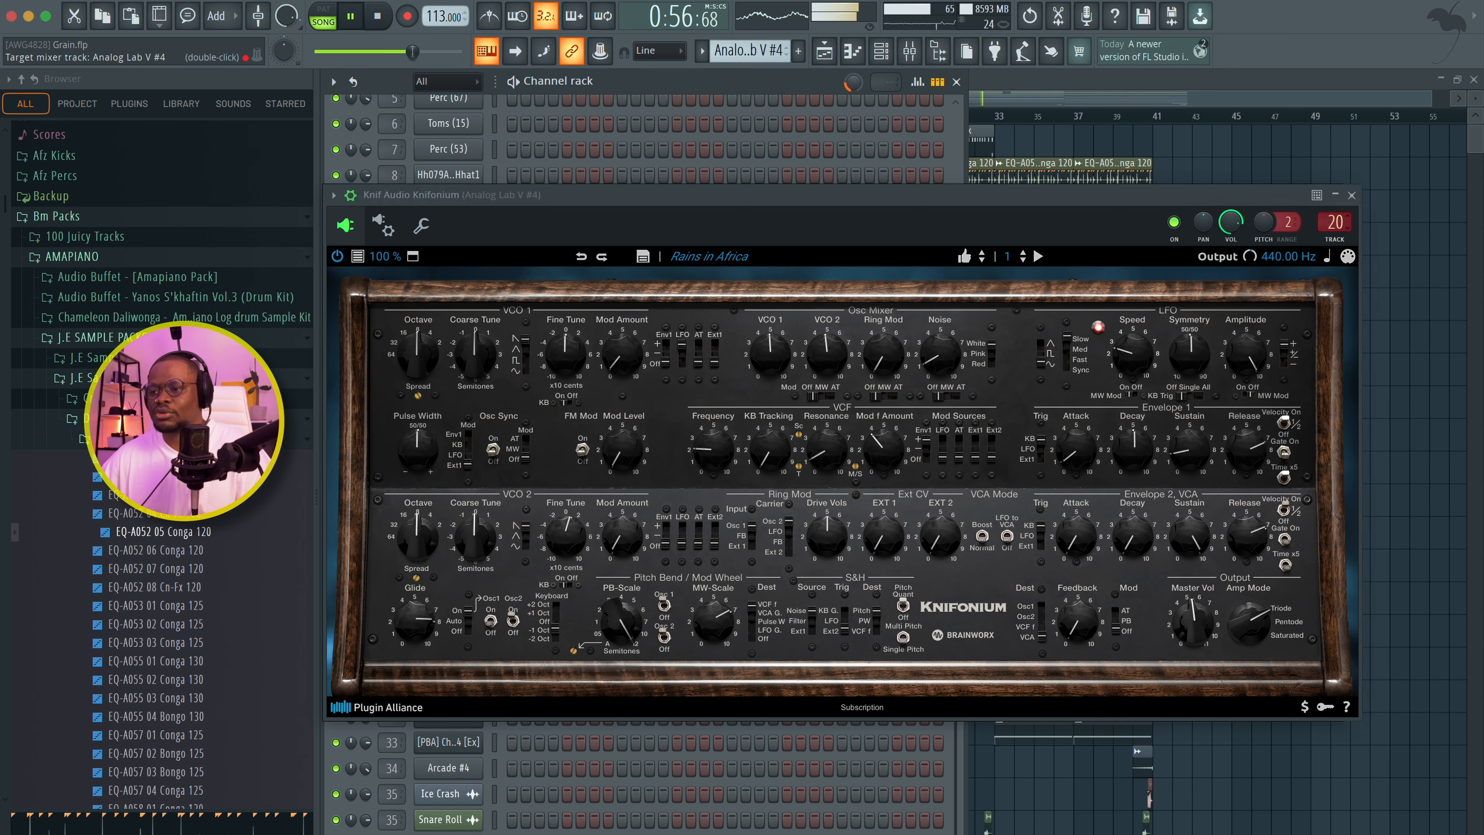
left_click(1351, 195)
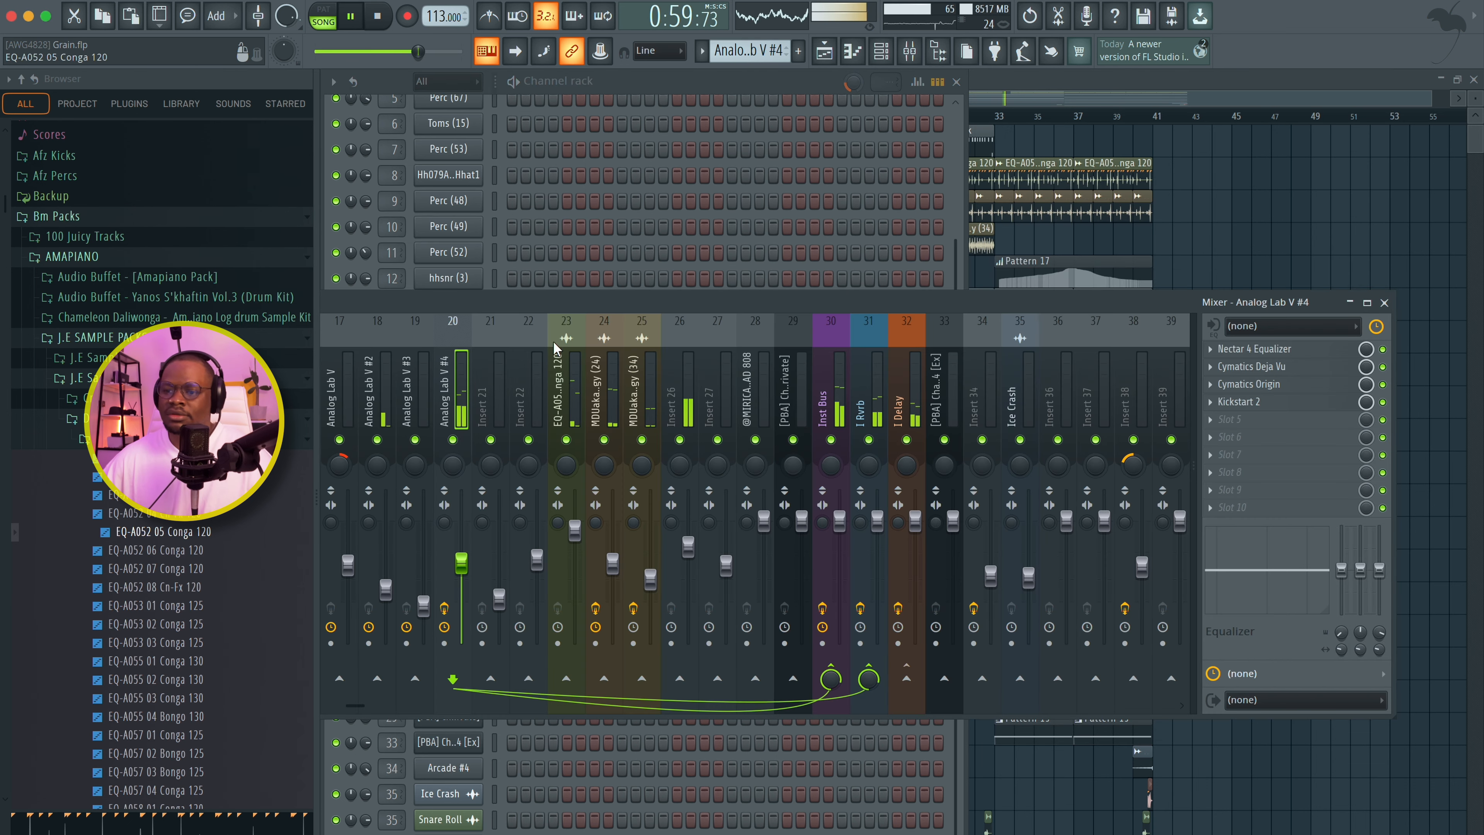
key("space")
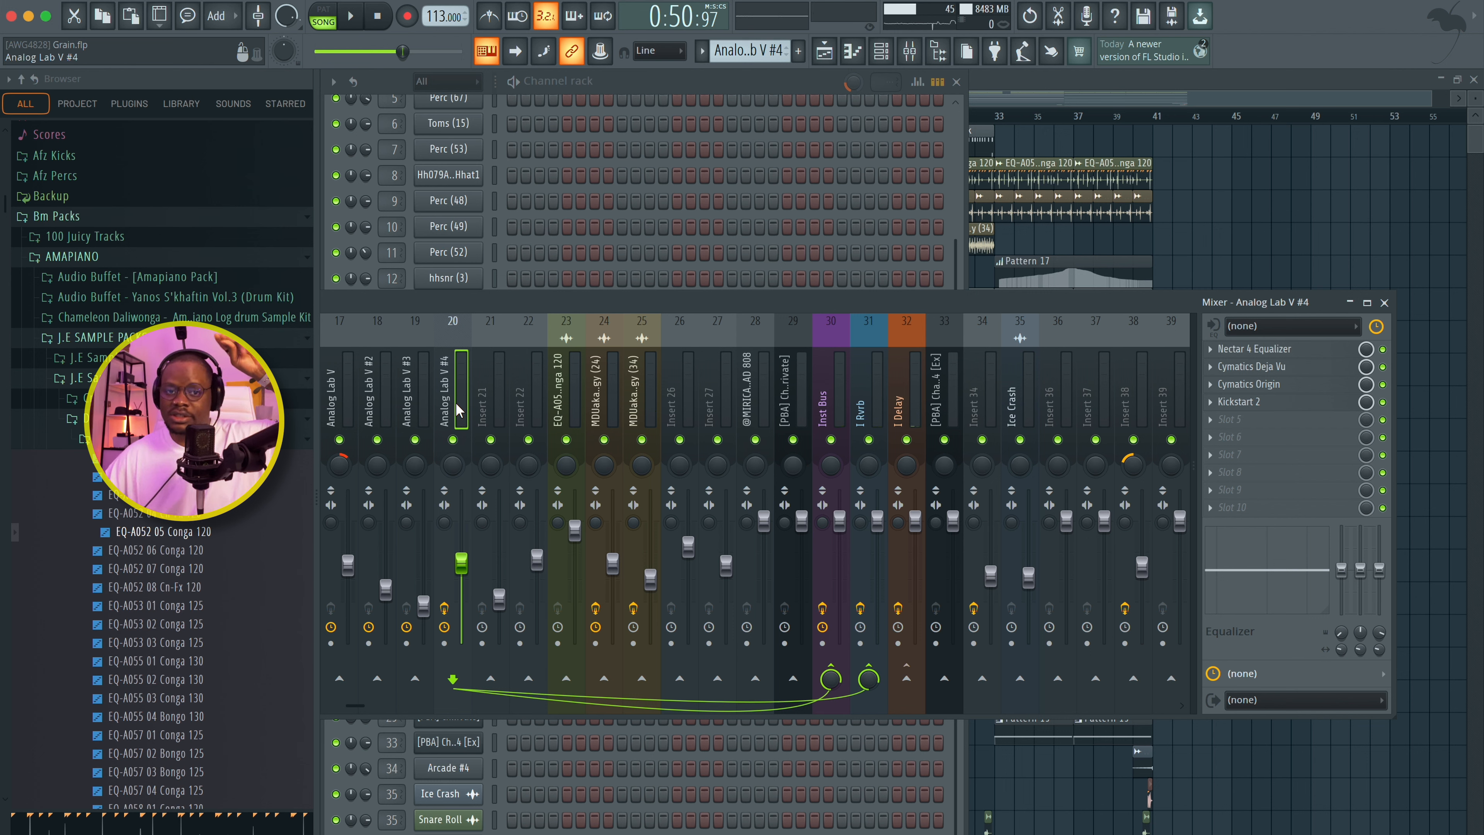
Step: Inspect the Nectar 4 Equalizer, Cymatics Deja Vu, Cymatics Origin and Kickstart 2 effects on the Analog Lab V #4 mixer track, and start playback
left_click(1255, 349)
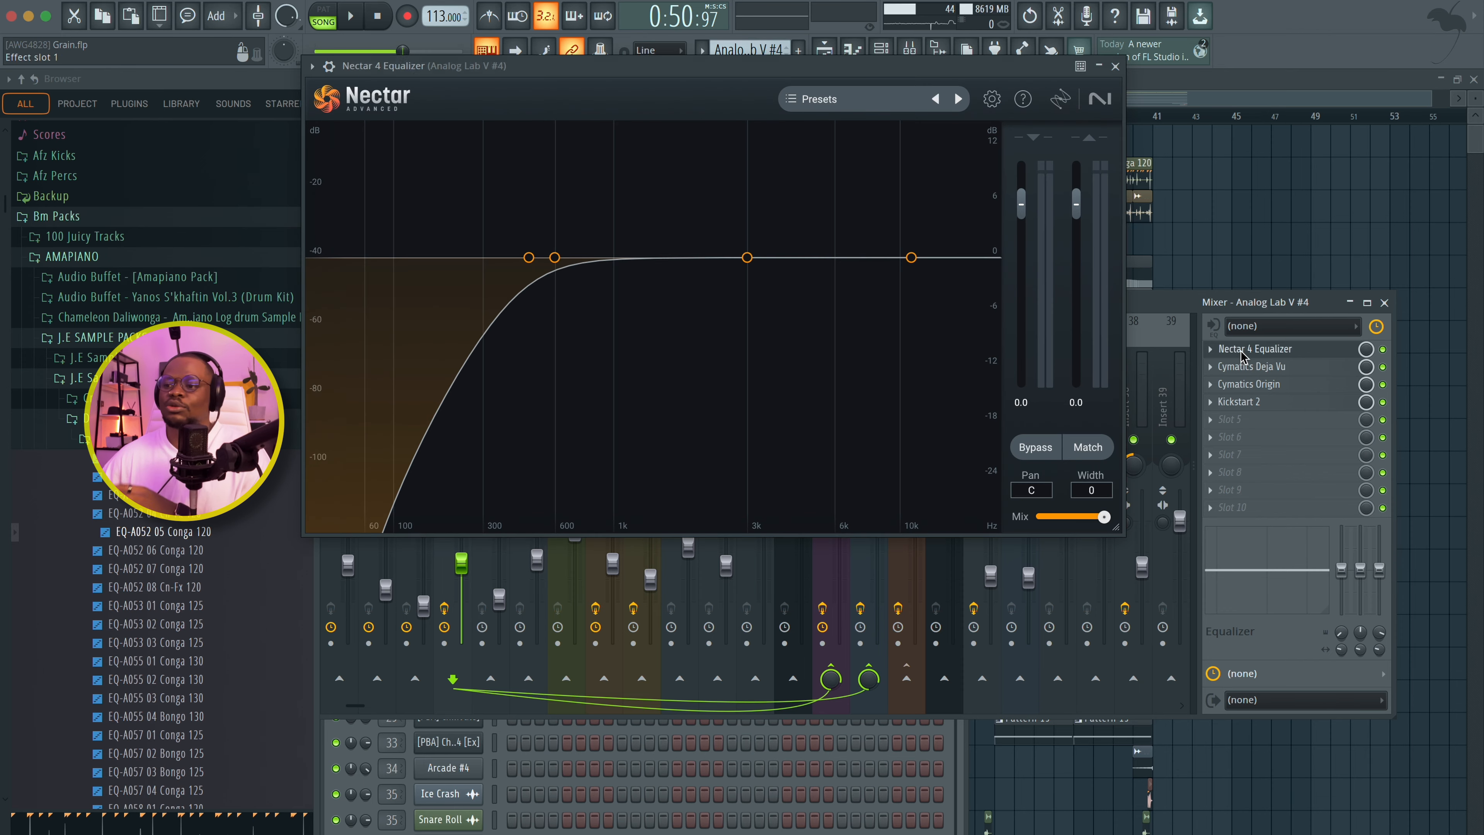
left_click(1252, 366)
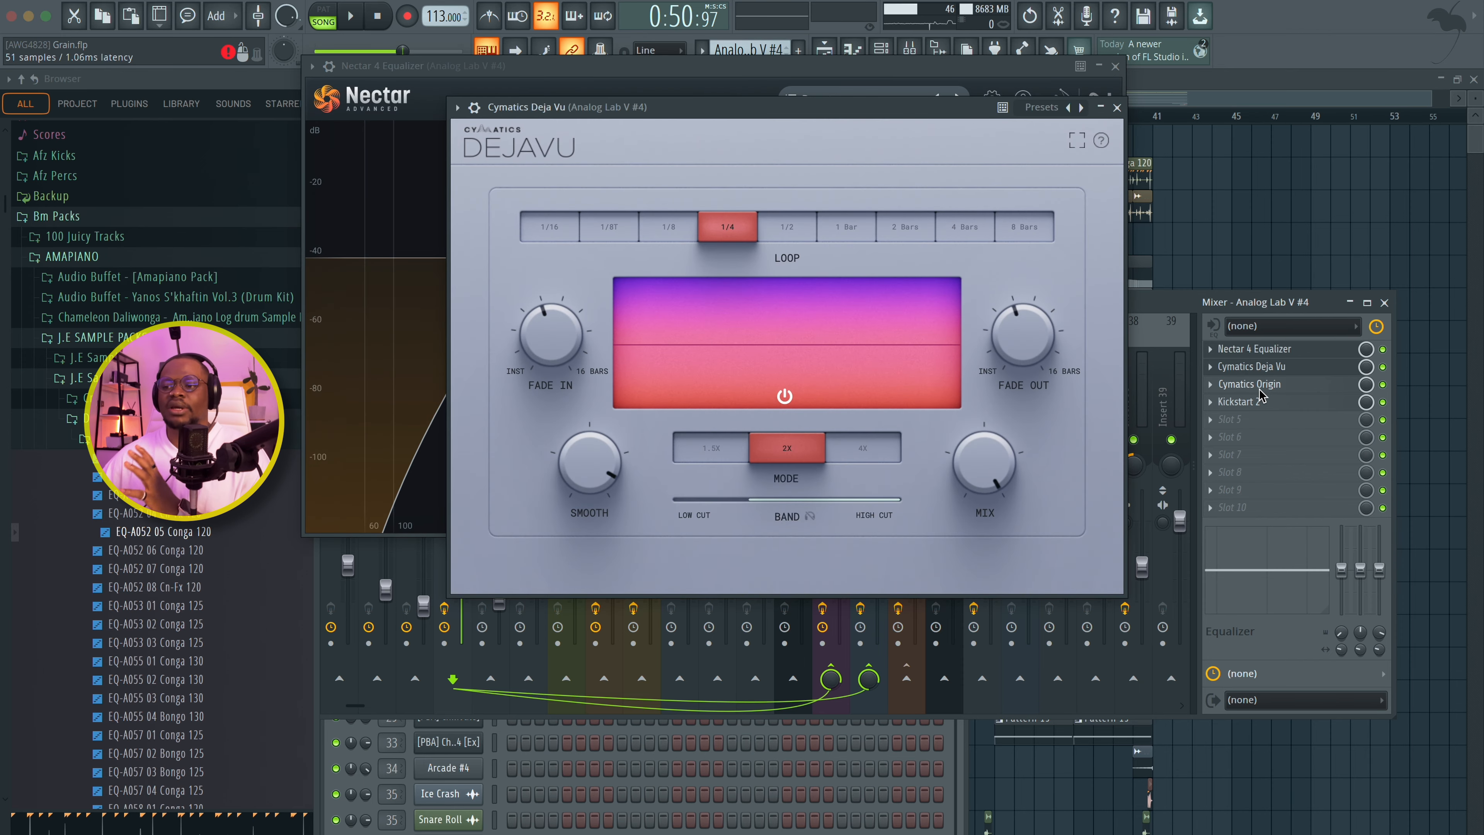
left_click(1255, 384)
left_click_drag(749, 307, 764, 234)
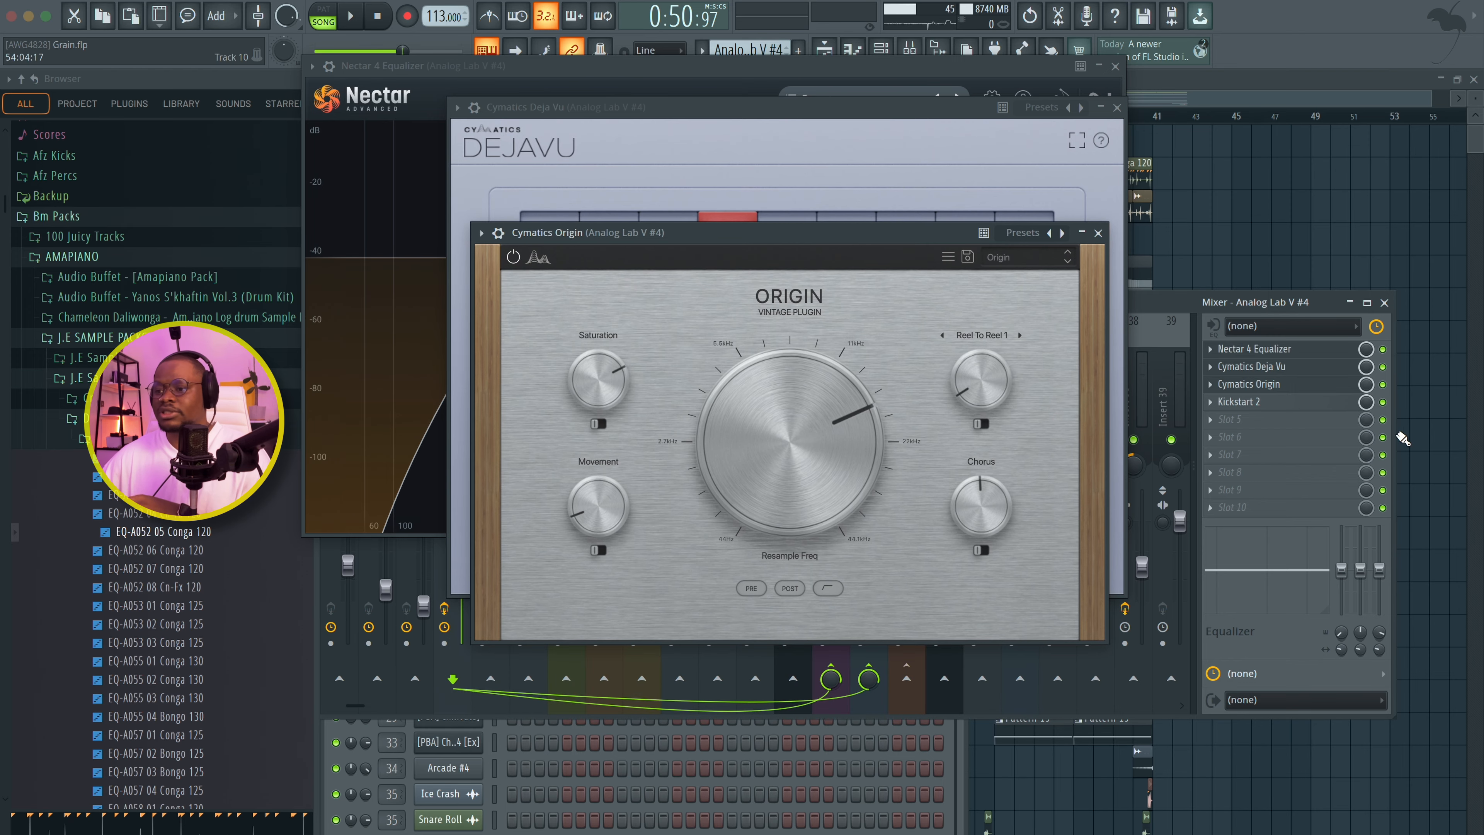
left_click(1256, 402)
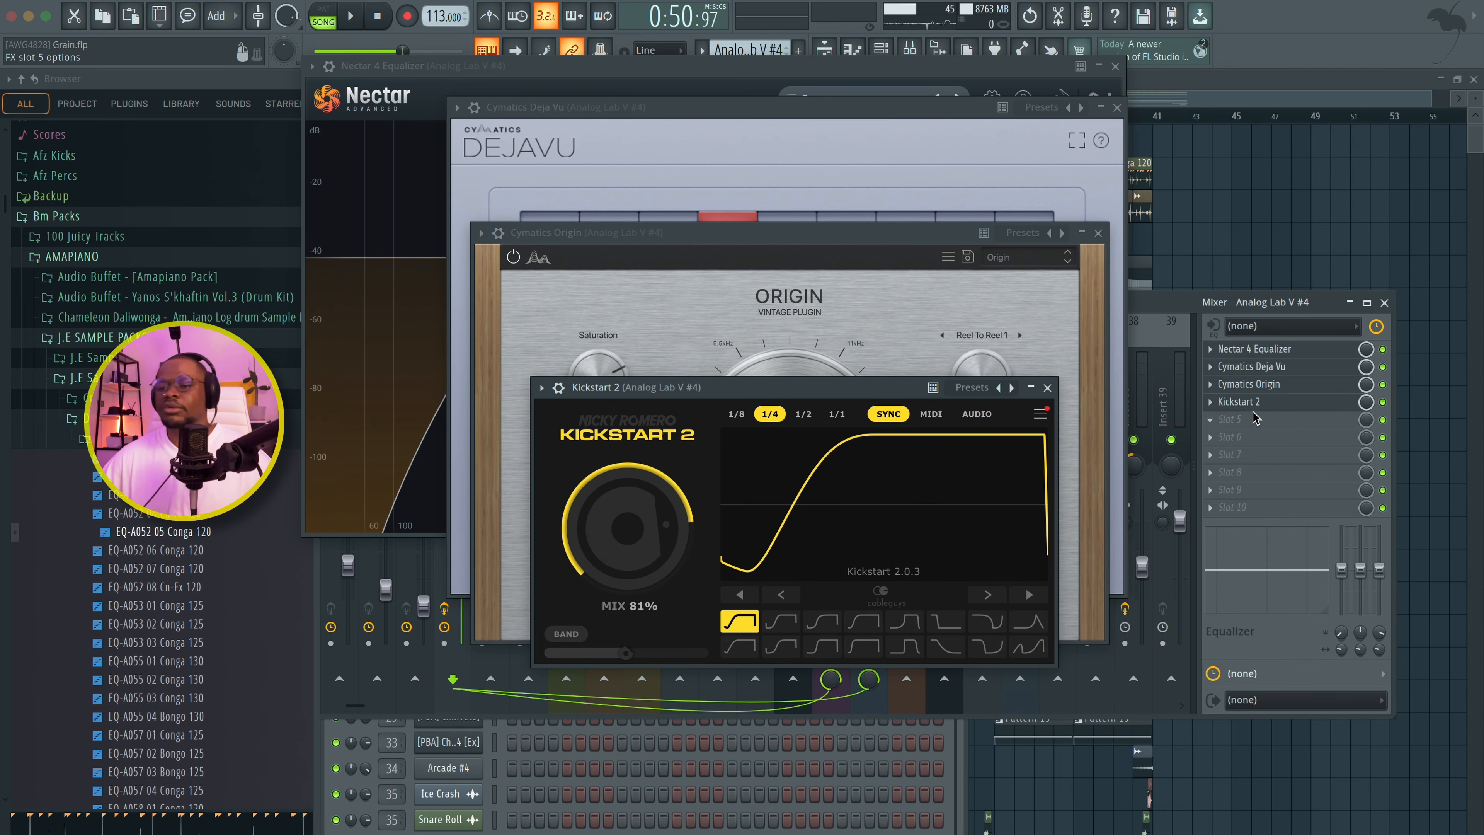
key("space")
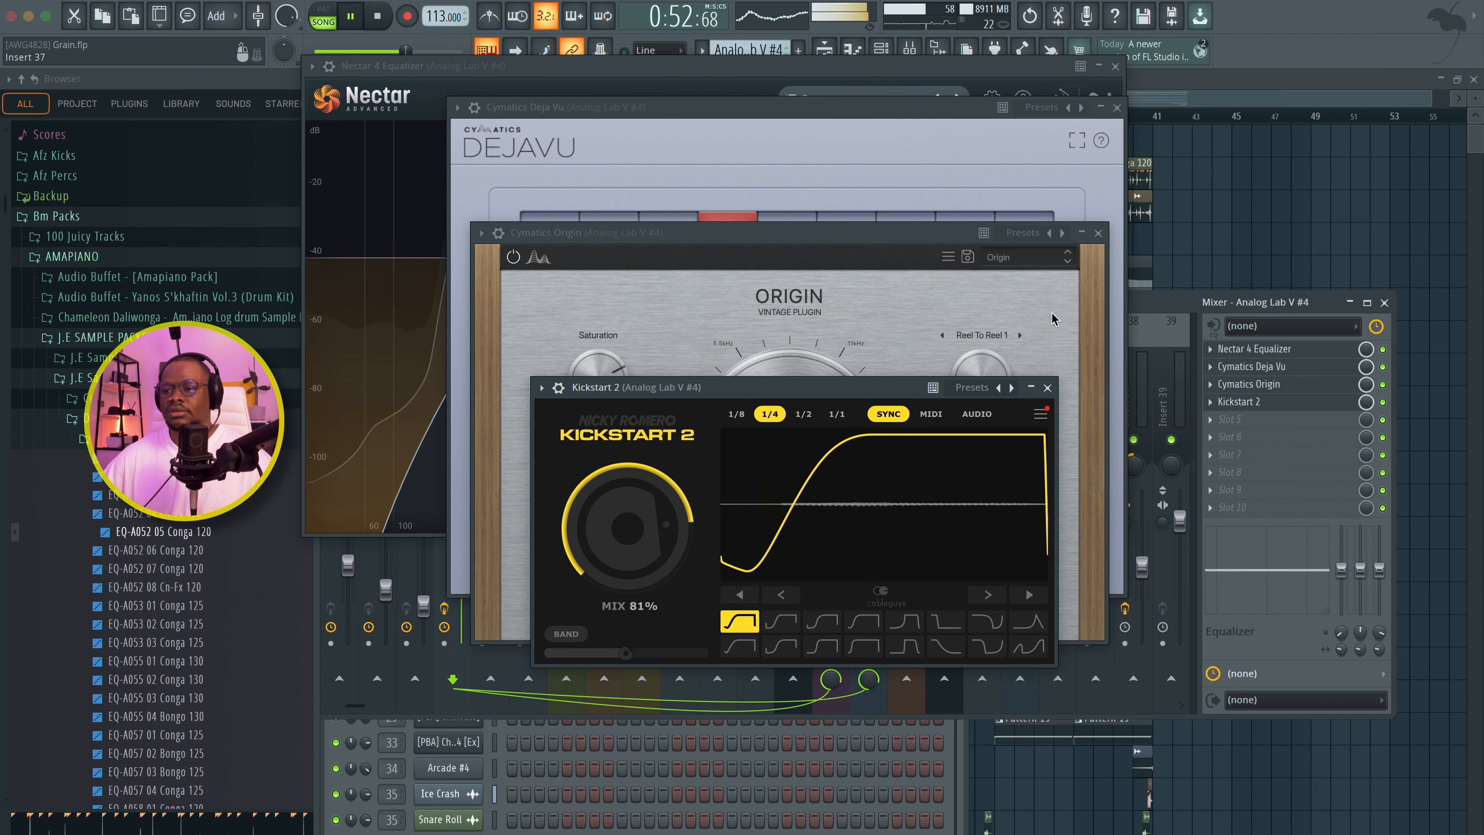
Step: Close the four effect windows of the Analog Lab V #4 mixer track one by one
left_click_drag(864, 394, 850, 203)
left_click(1033, 196)
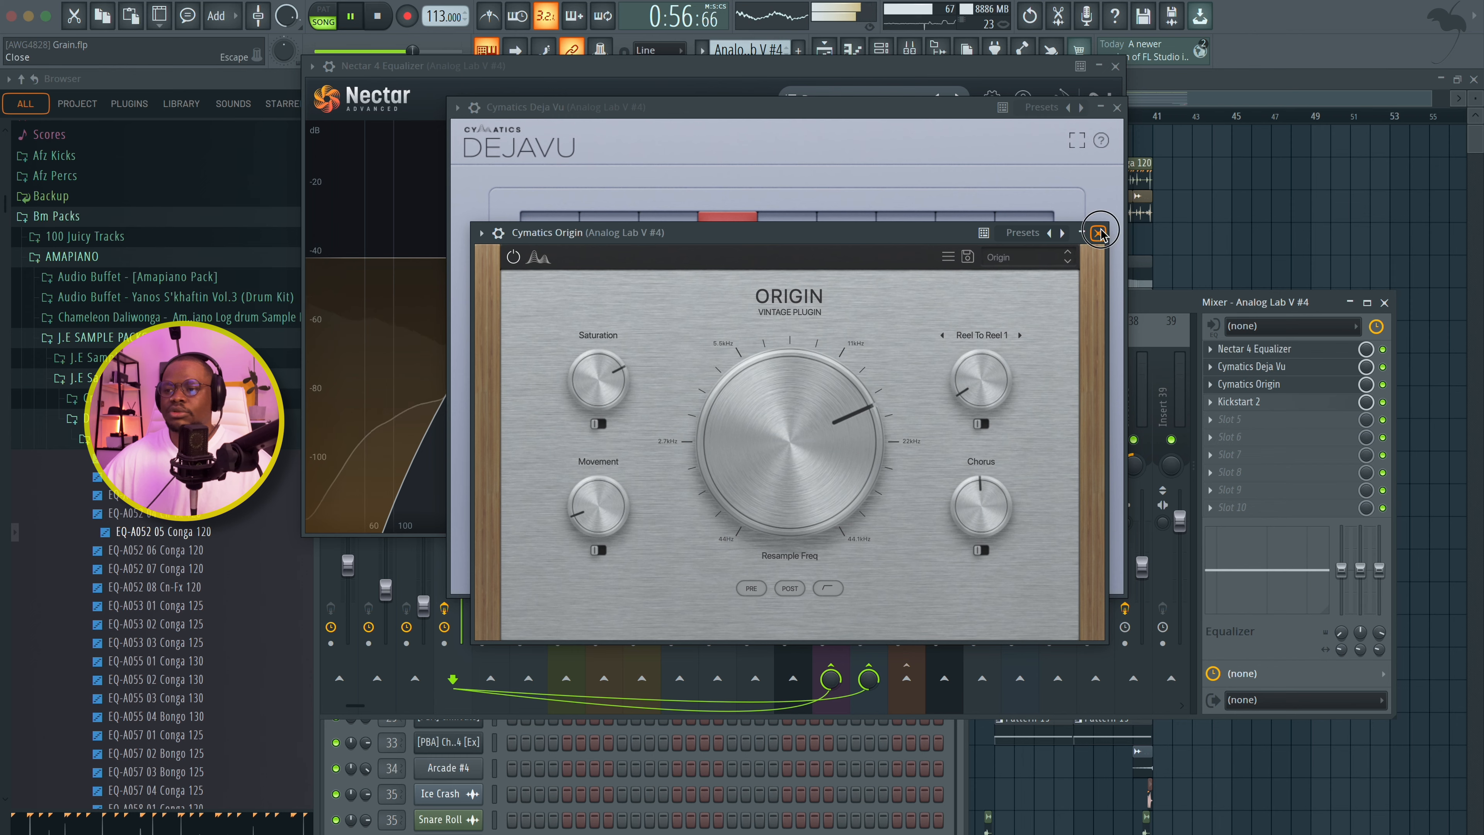
left_click(1098, 233)
left_click(1116, 107)
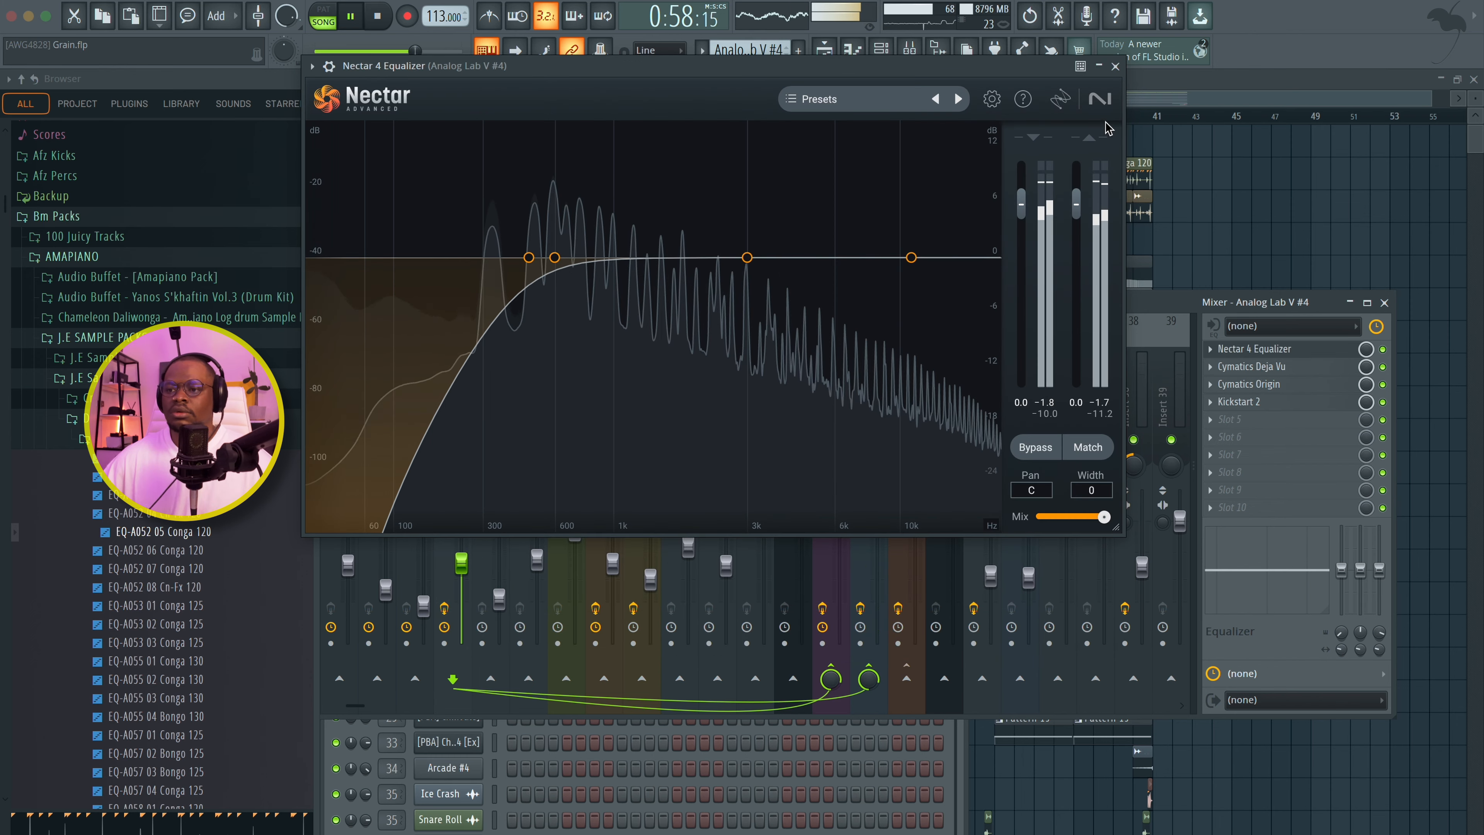
left_click(1115, 67)
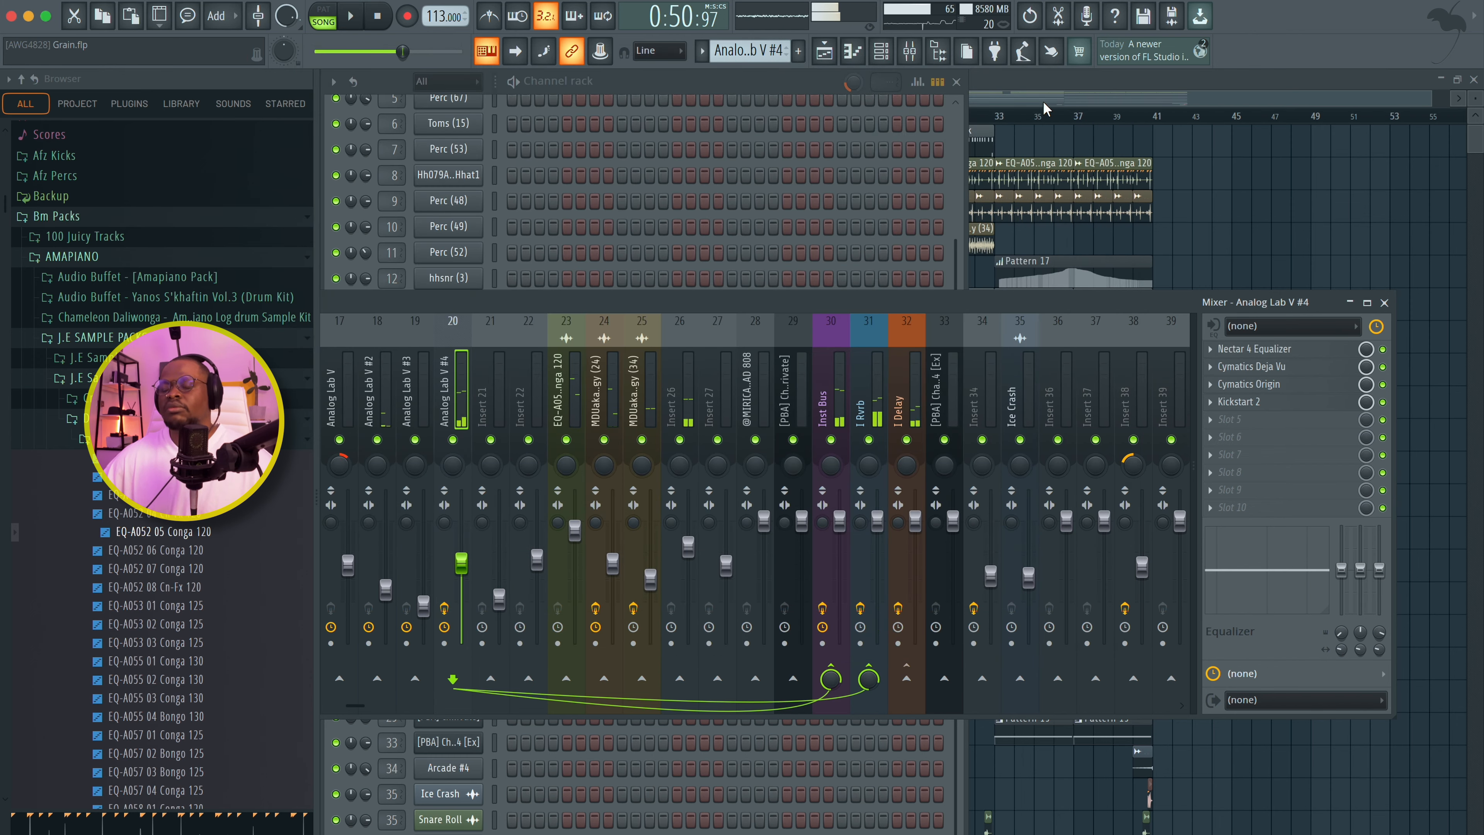
Step: Audition the soloed Analog Lab V #4 mixer track from bar 25, and unmute Track 13's Arcade clips in the playlist
left_click(1045, 102)
key("space")
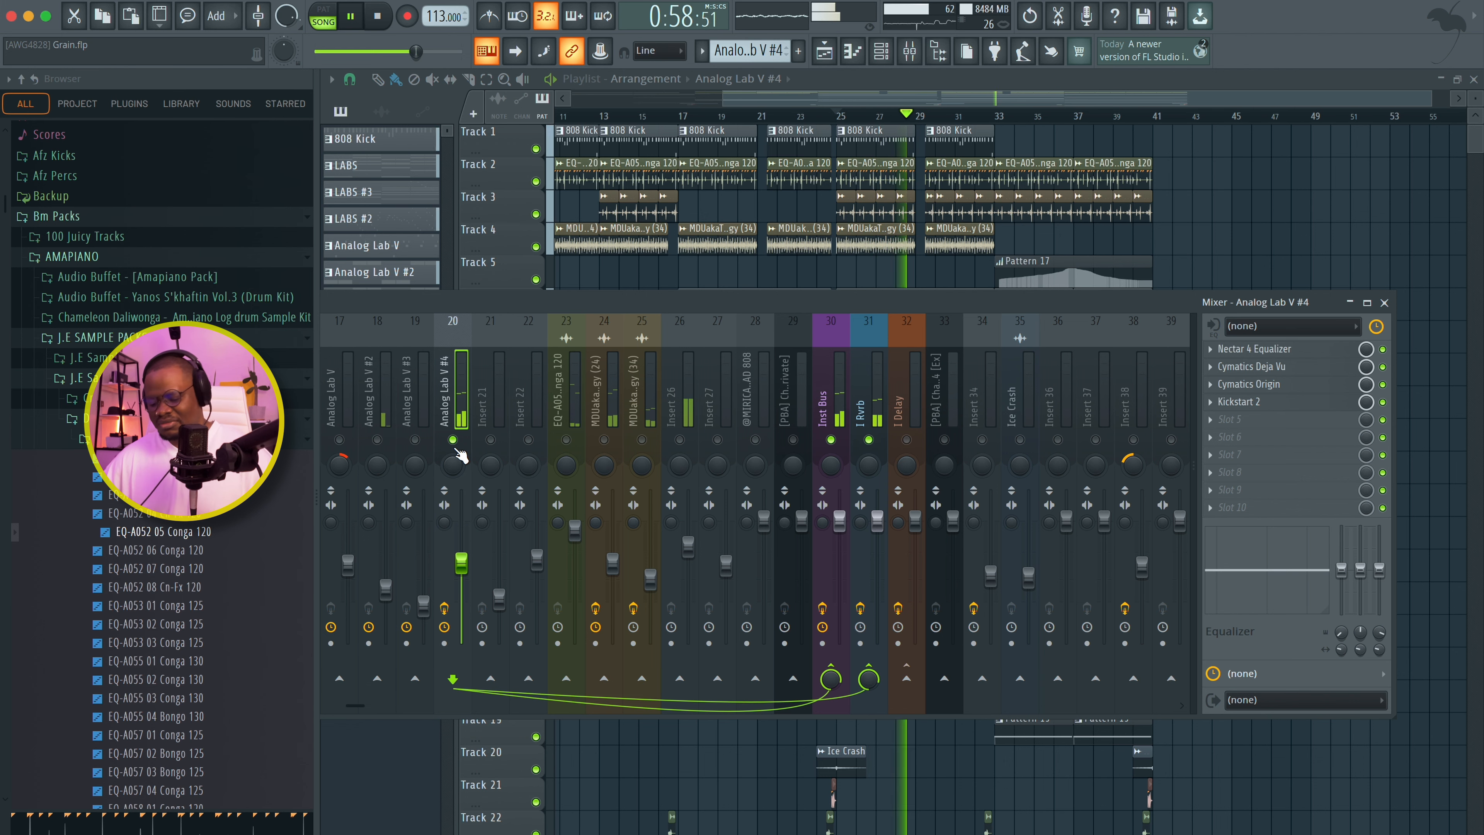
key("space")
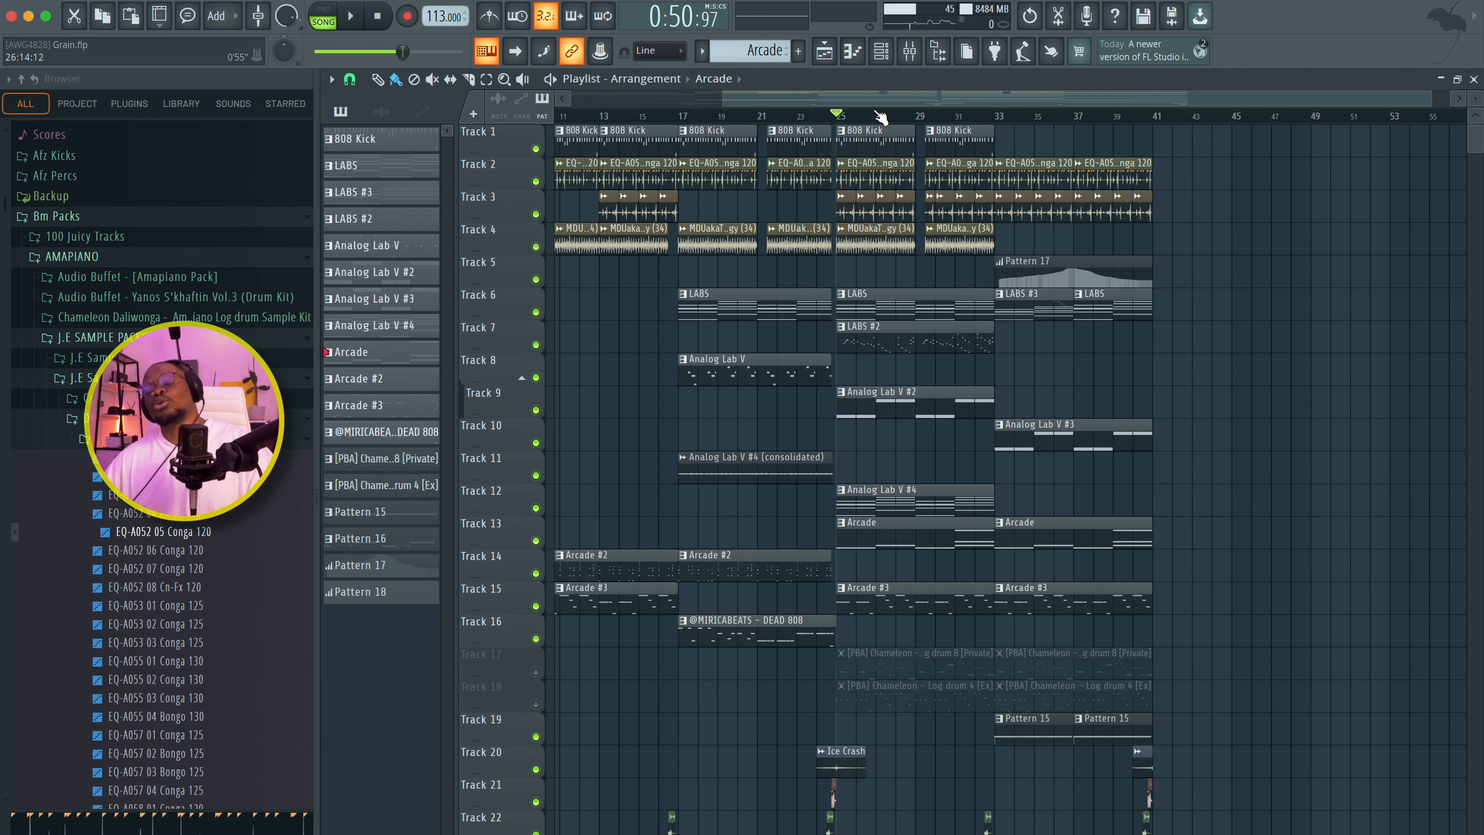
Step: Play from bar 25, examine the Arcade notes of Track 13 in the piano roll, and bring up the channel rack
key("space")
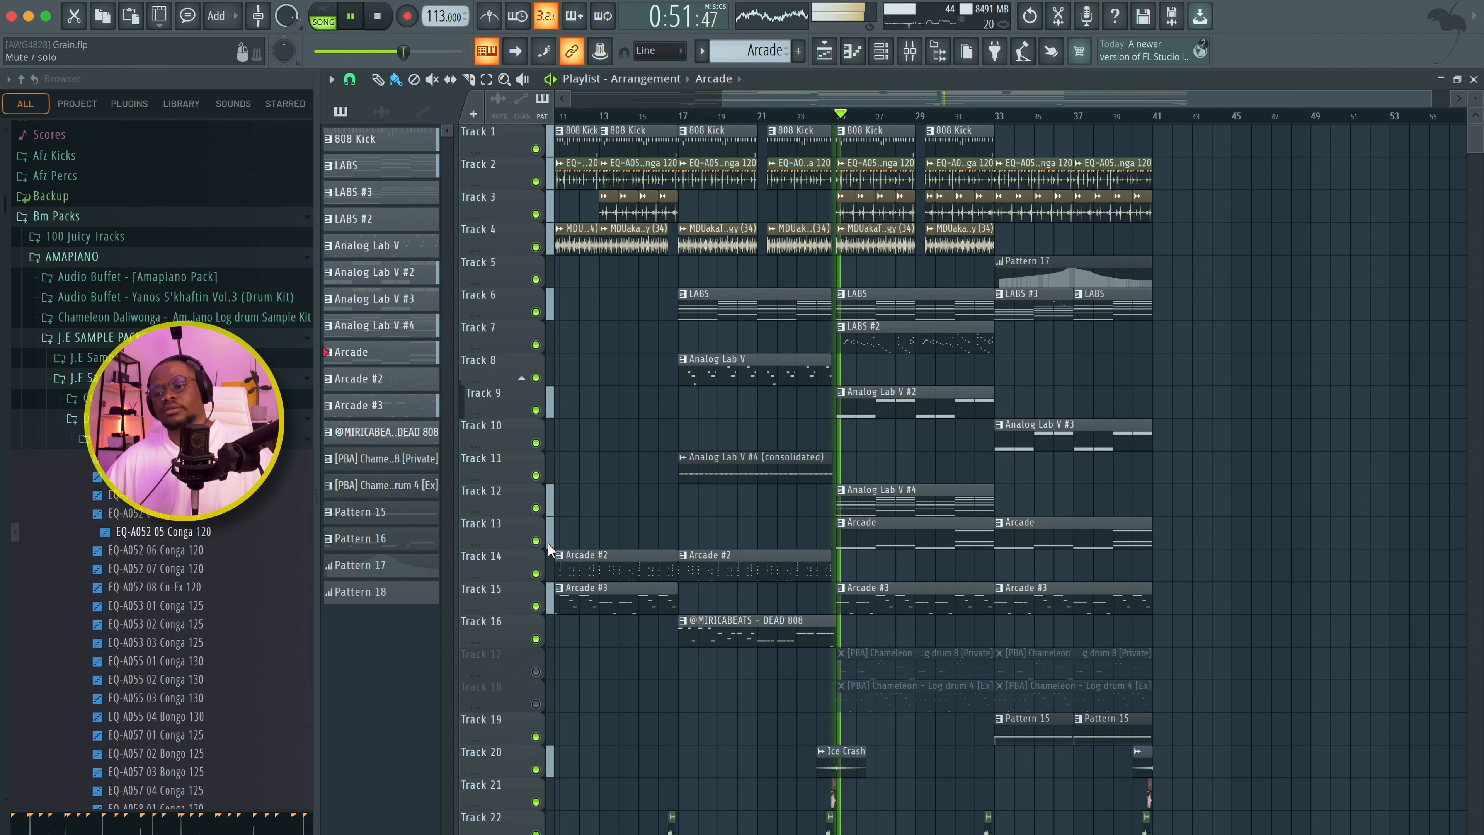
double_click(873, 538)
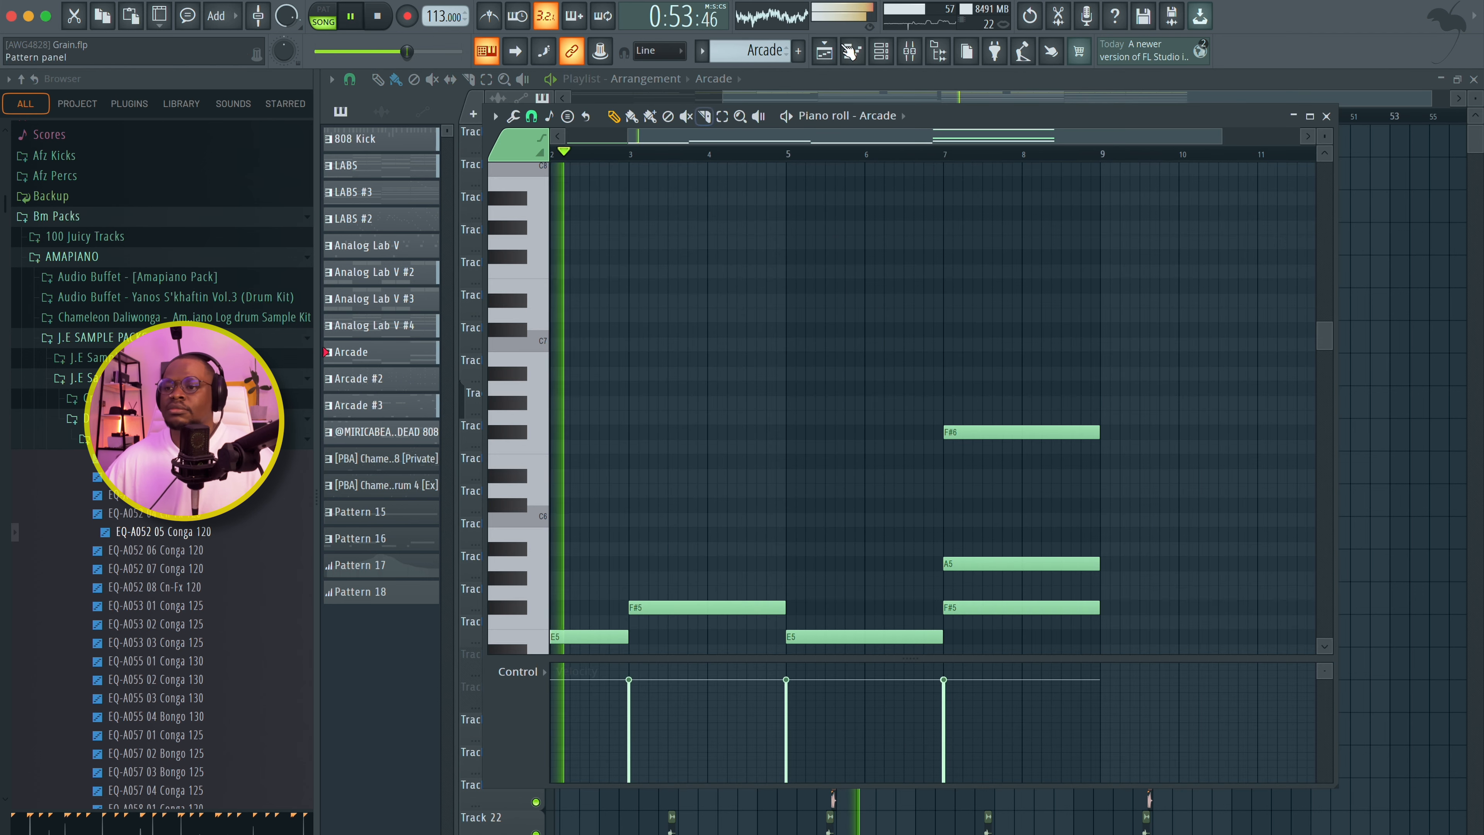
key("F6")
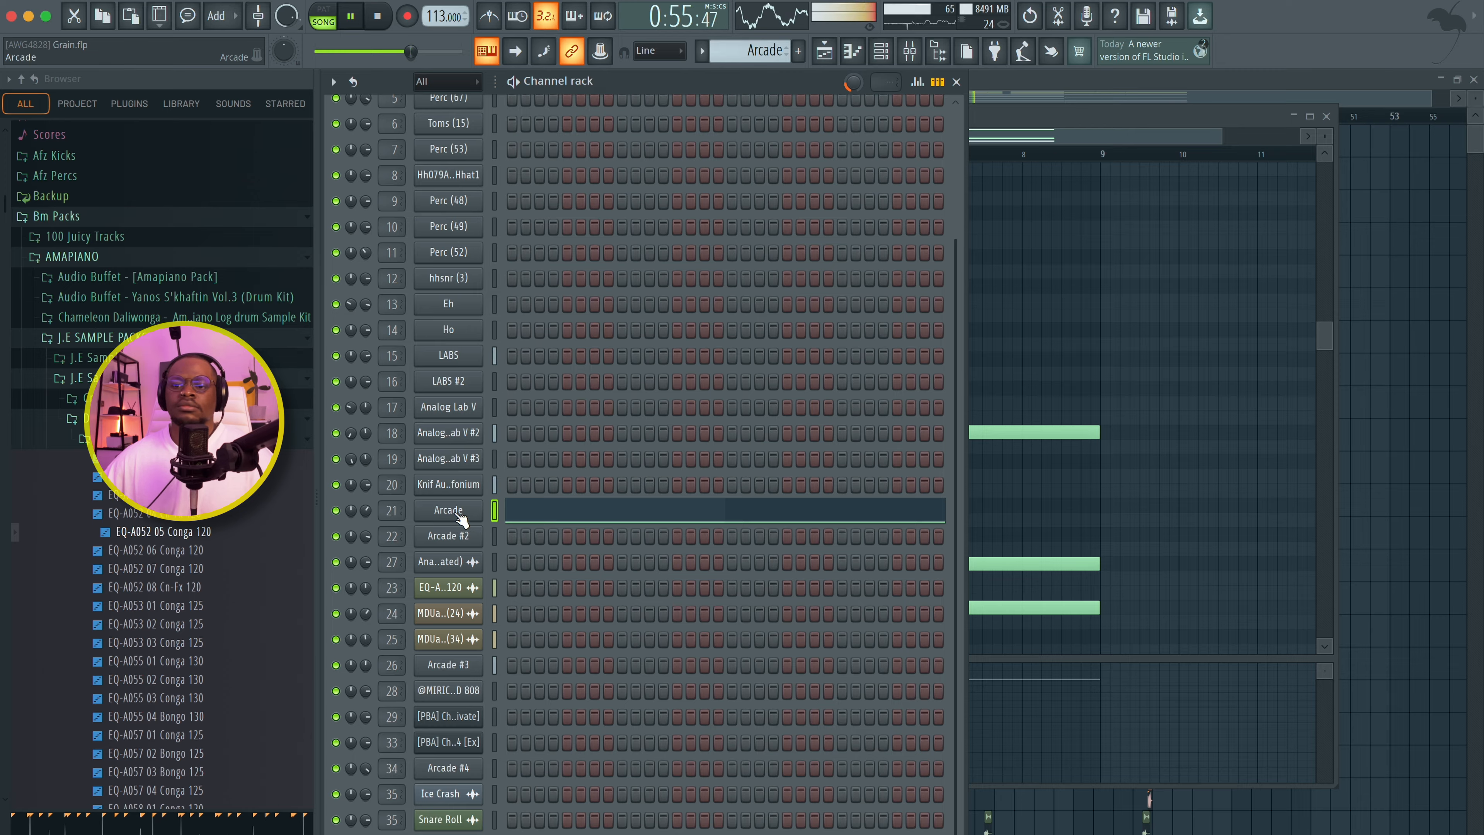
Step: View the Arcade channel's instrument with its Large Strings Sustain preset, and close it
left_click(462, 514)
left_click_drag(770, 200, 744, 122)
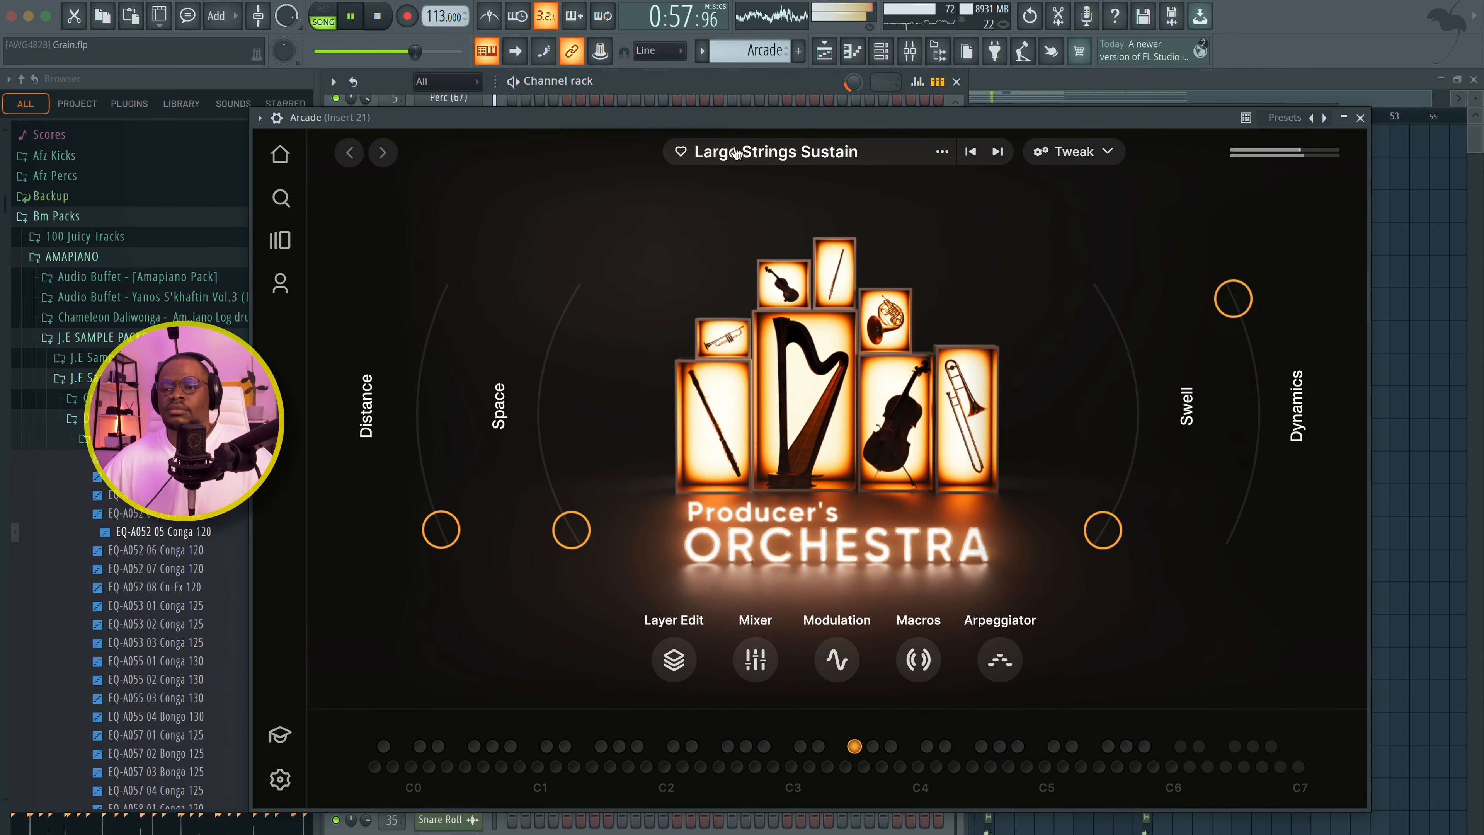
left_click(1361, 118)
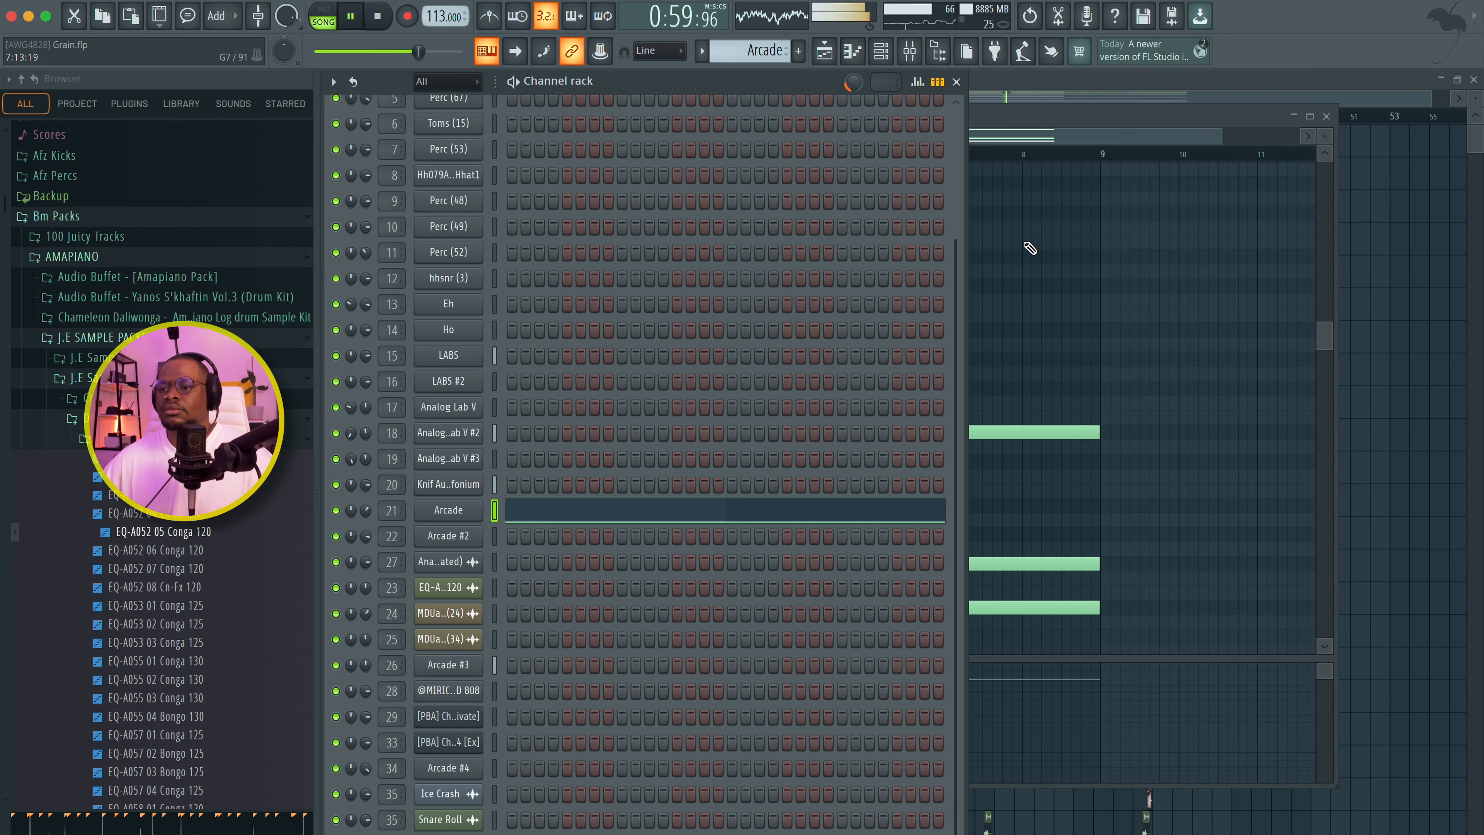
Step: Close the piano roll, audition the Arcade channel's soloed mixer track, Insert 21, and stop playback
left_click(1328, 117)
left_click(910, 59)
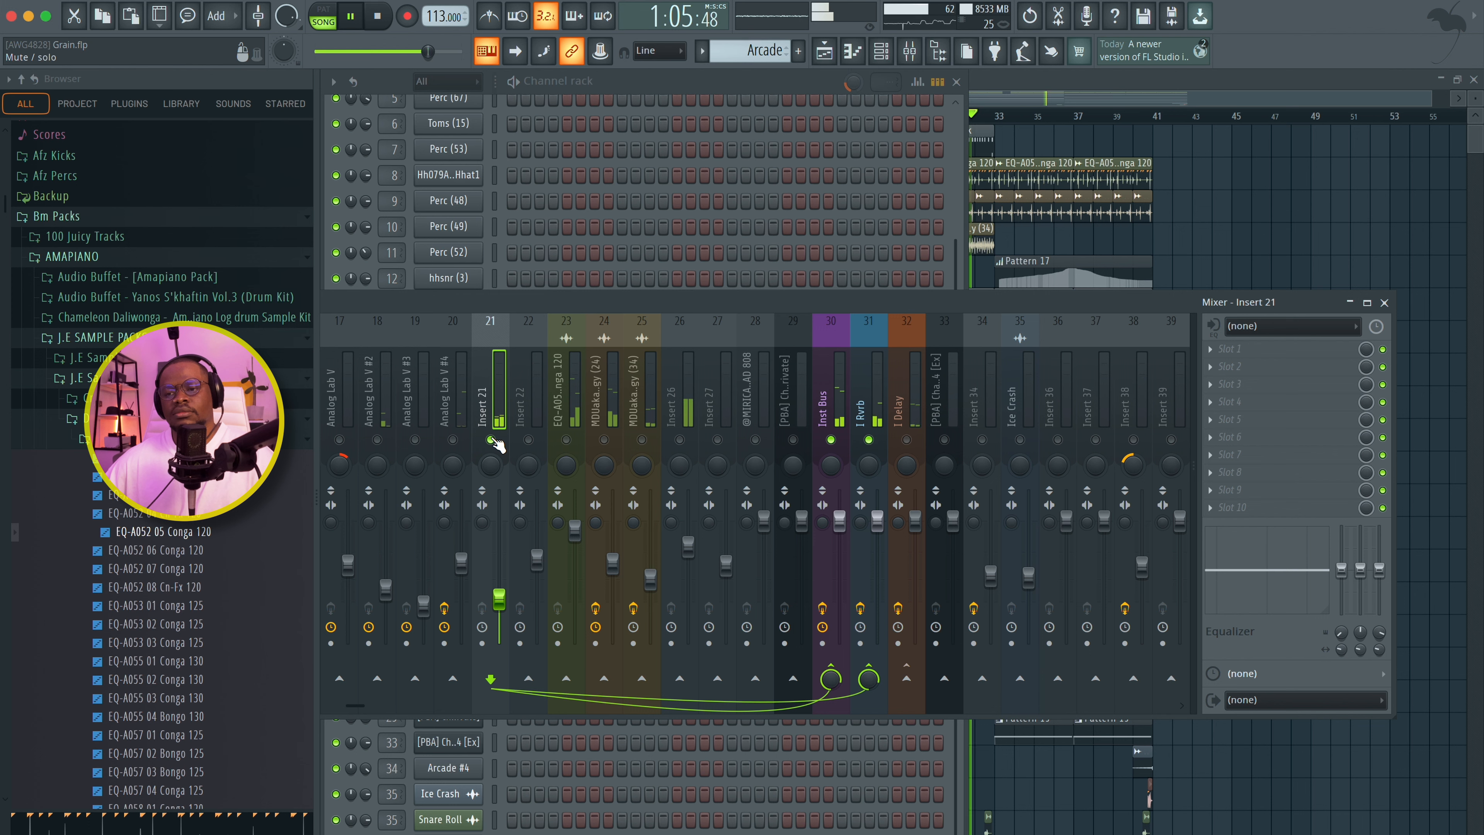
key("space")
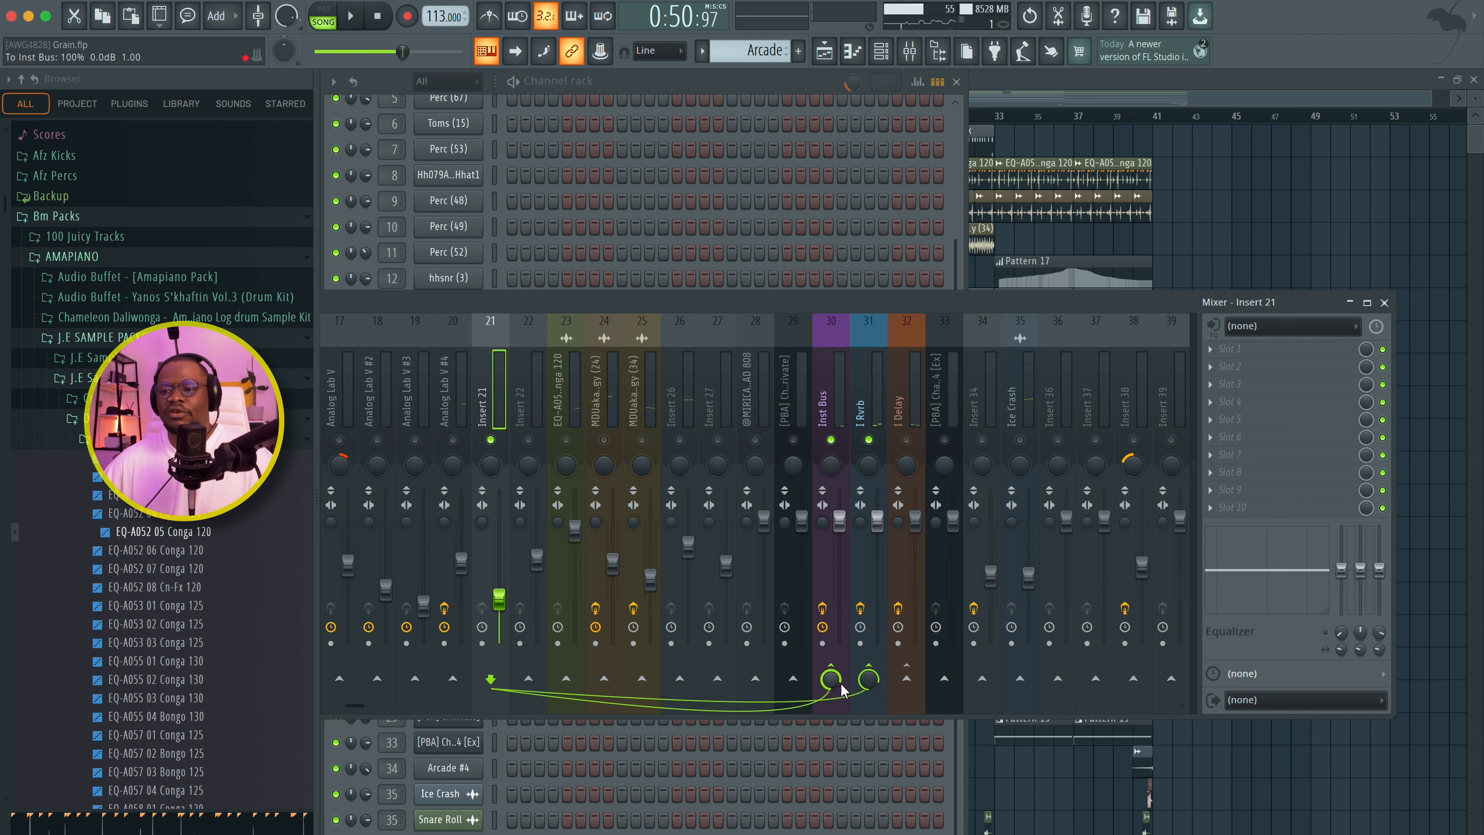
Step: View the Inst Bus mixer track's effects, close the open windows, and play the arrangement from bar 25
left_click(830, 585)
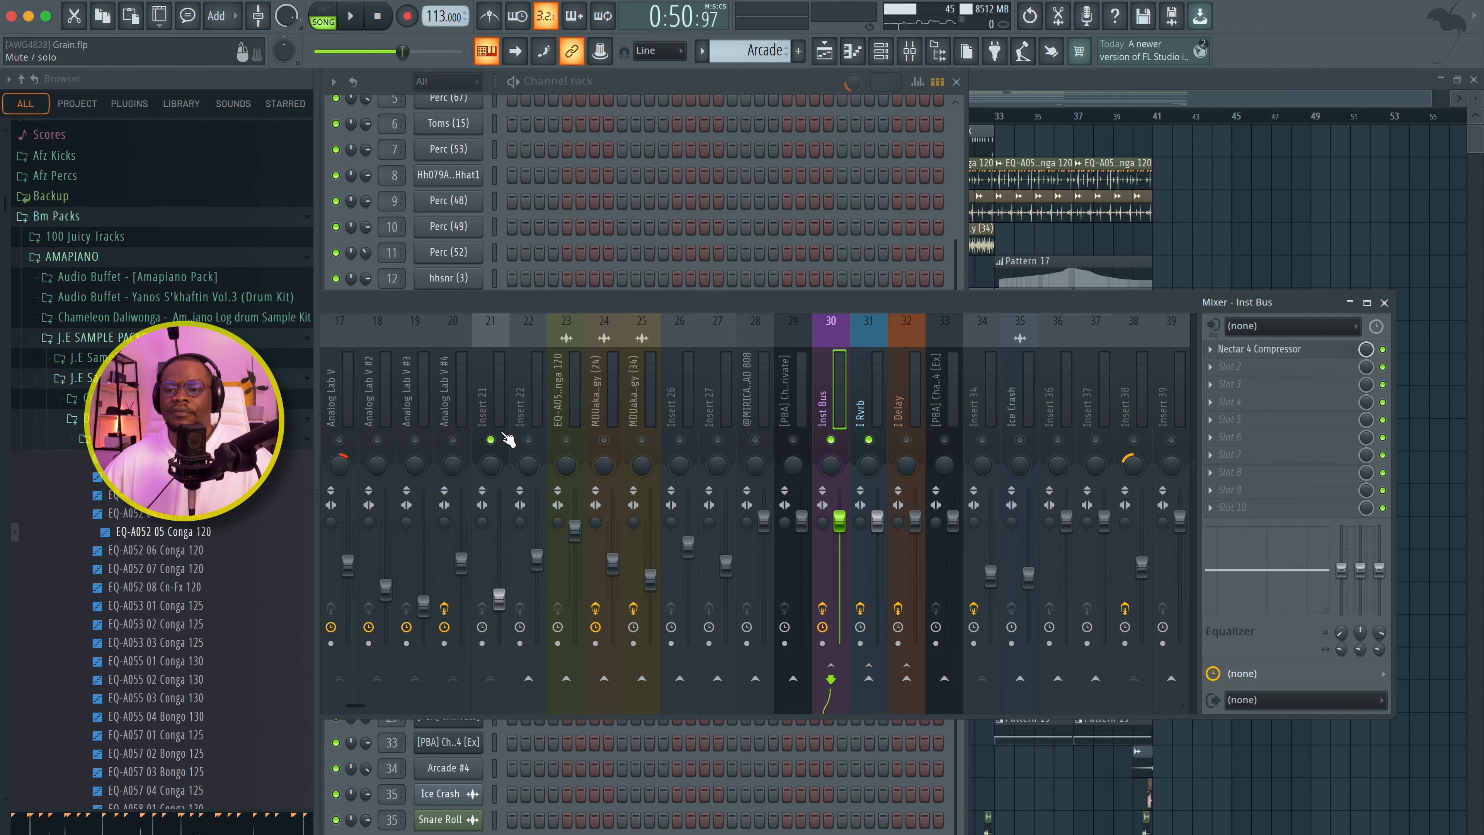
key("F12")
key("space")
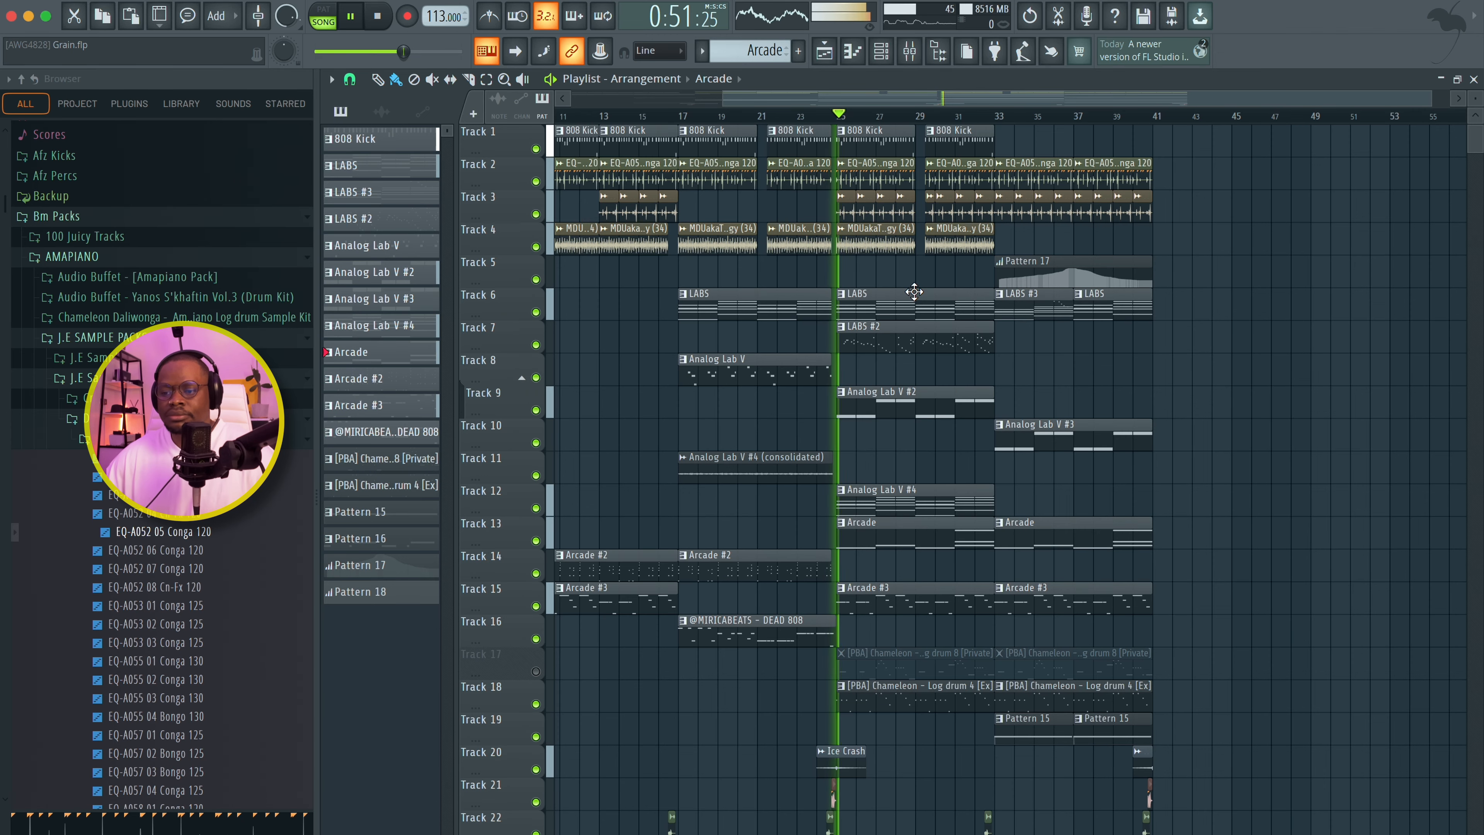
Step: Audition the soloed [PBA] Chameleon Log drum 4 [Ex] mixer track, restore the other tracks, close the mixer, and stop playback
left_click(909, 51)
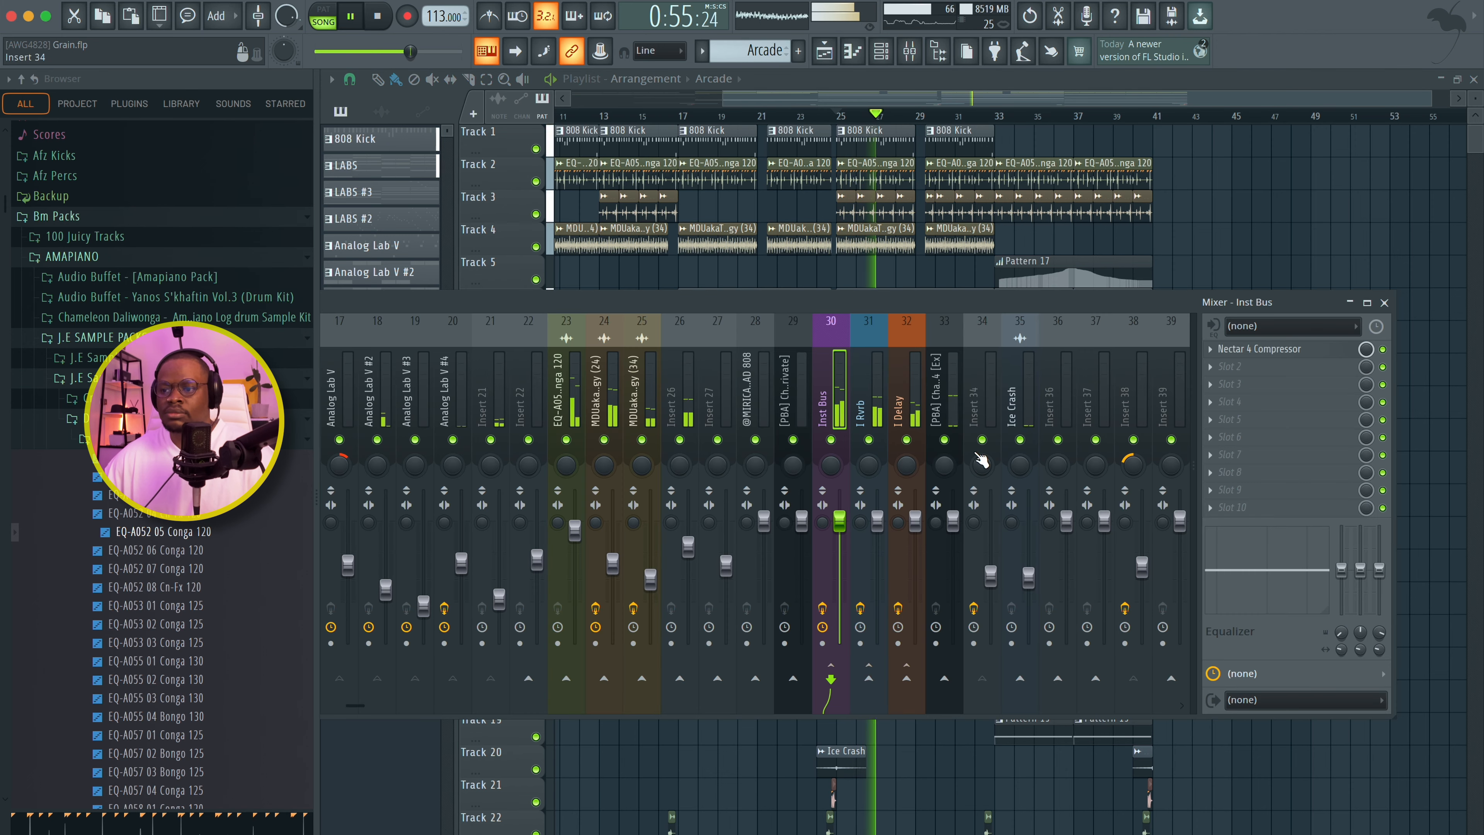
right_click(944, 440)
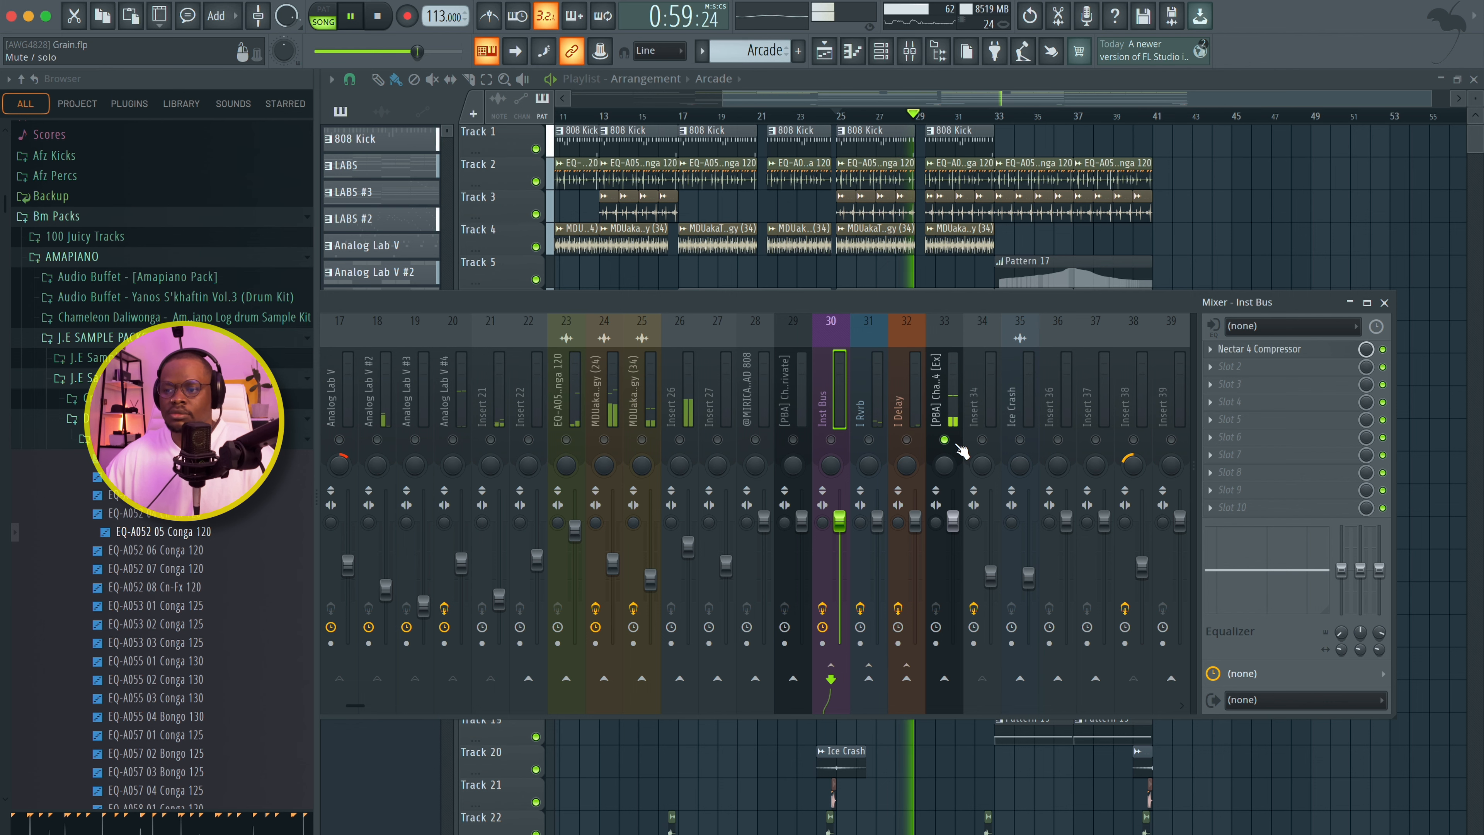
right_click(944, 439)
left_click(1385, 303)
key("space")
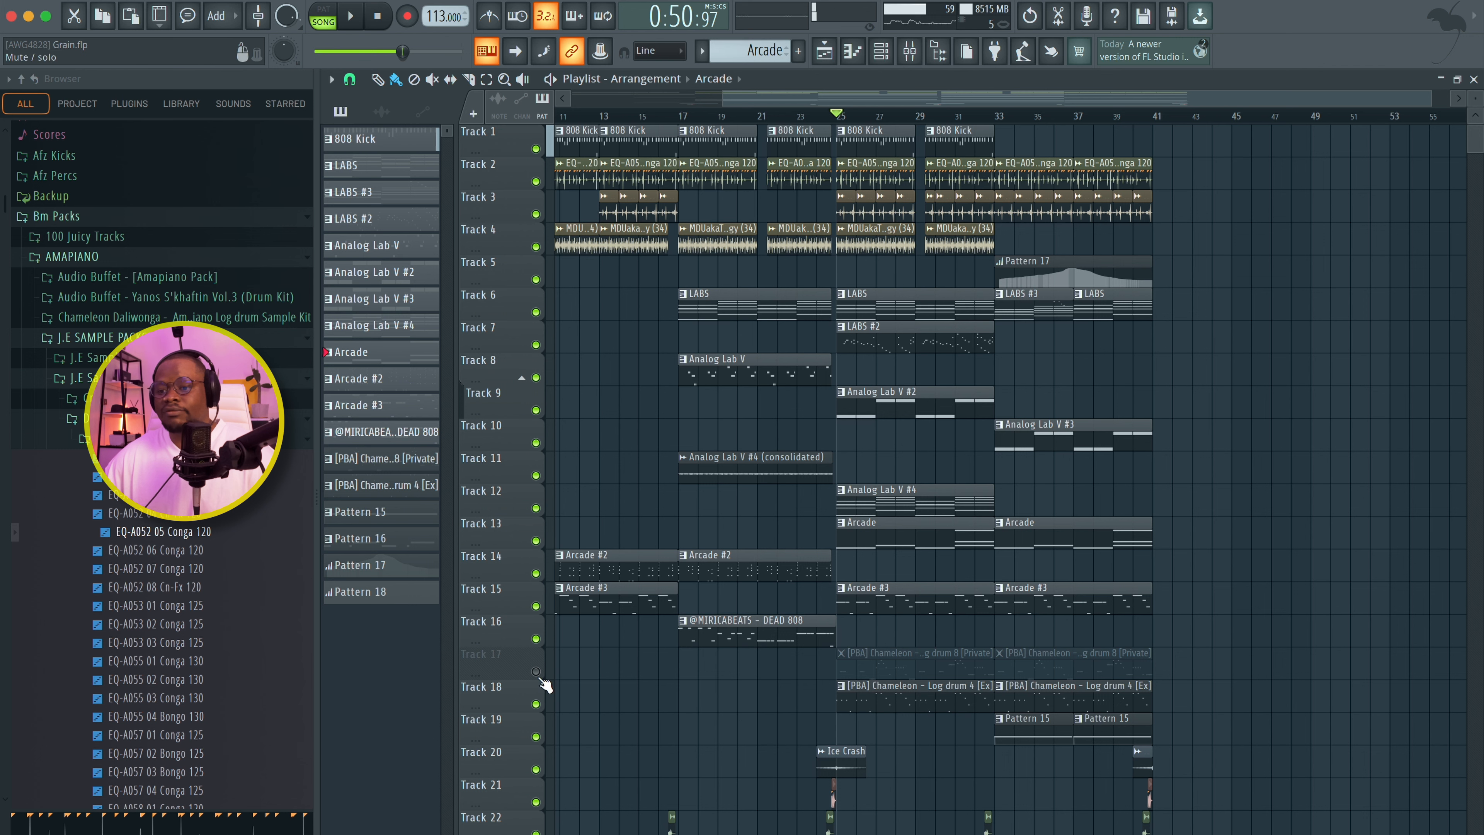
Step: Unmute Track 17's [PBA] Chameleon Log drum 8 [Private] clips in the playlist and play them from bar 25
left_click(537, 672)
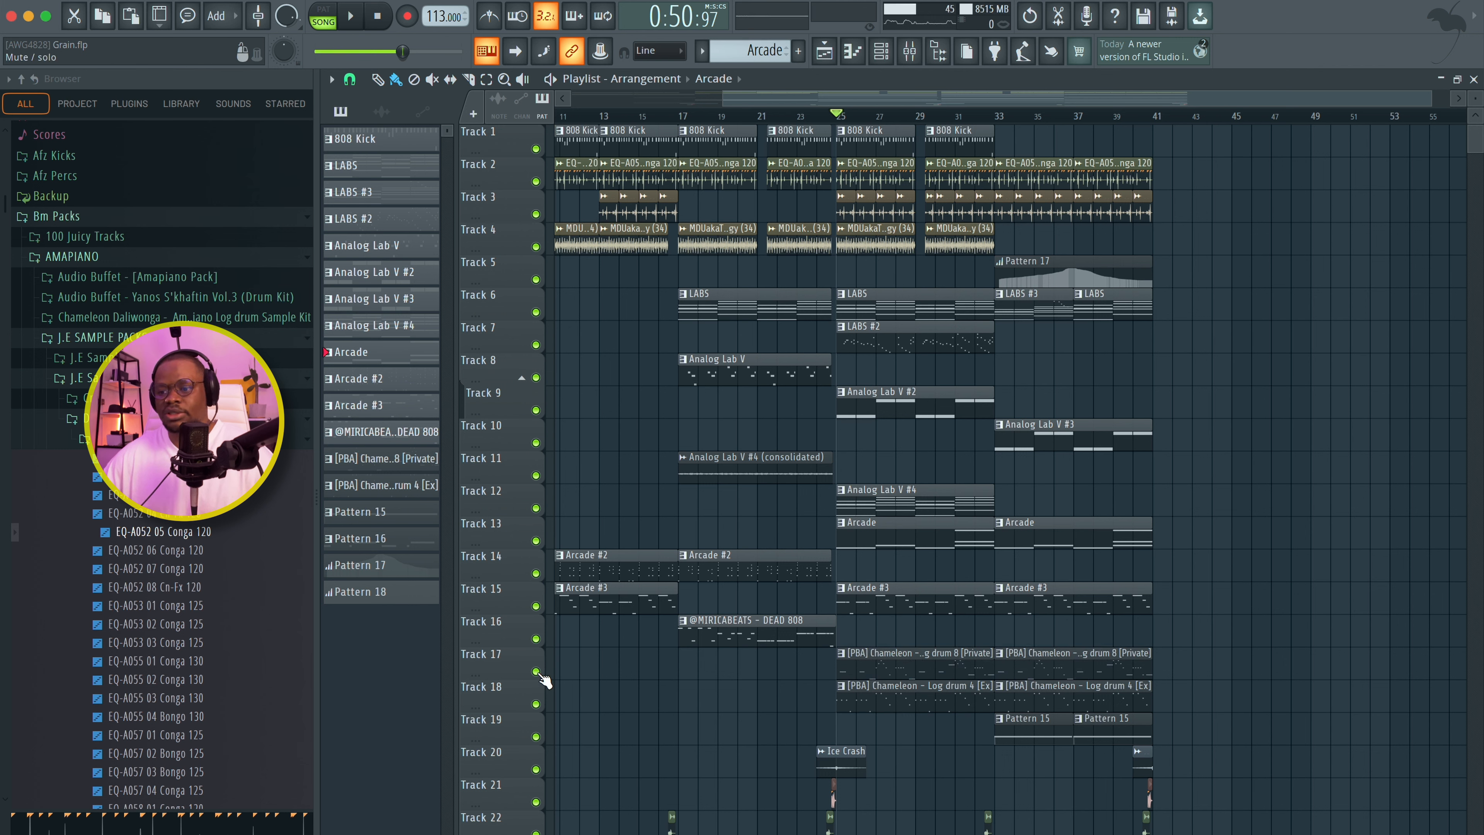
key("space")
left_click(895, 677)
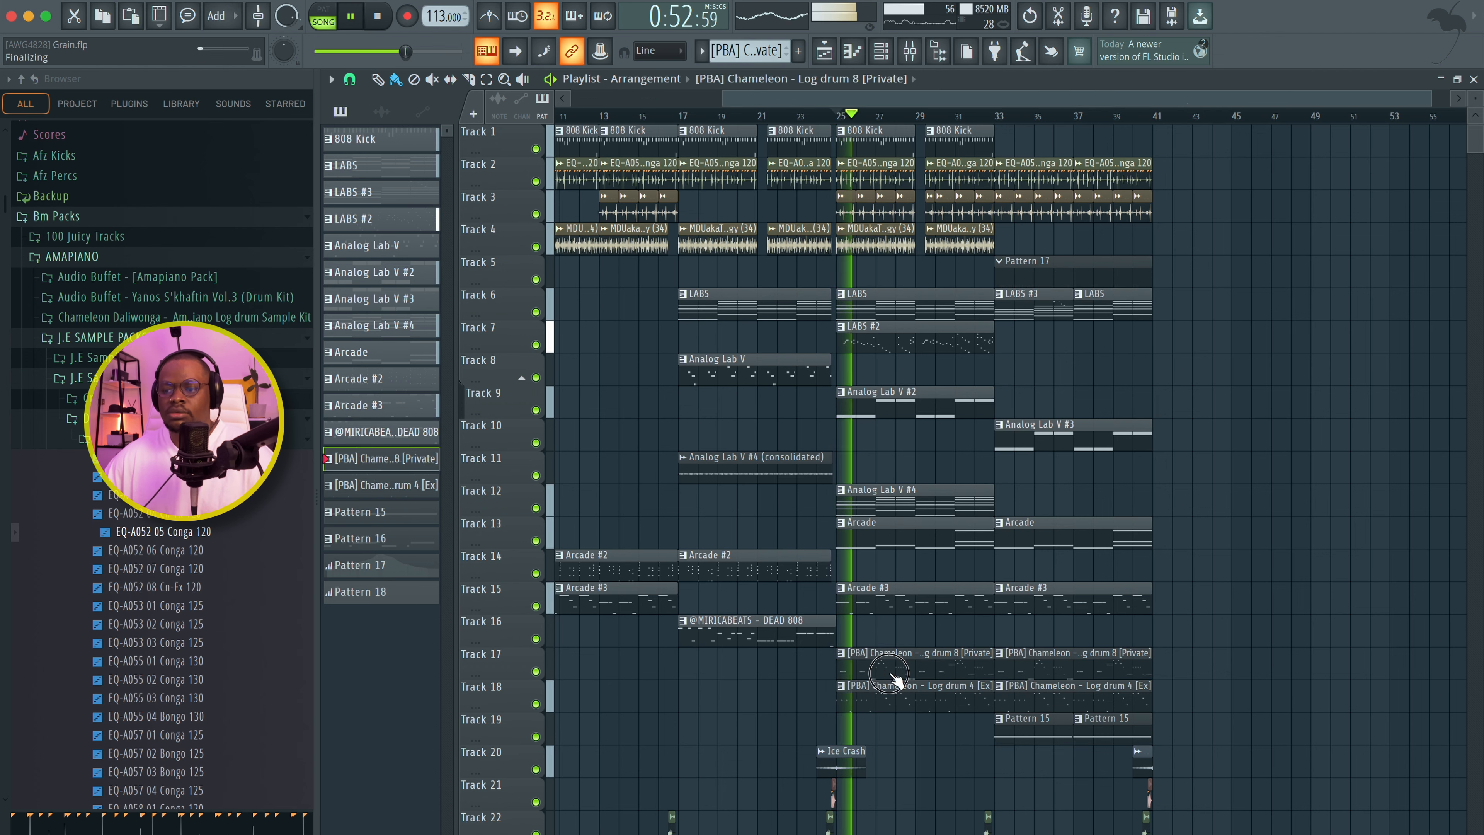
Step: Examine the [PBA] Chameleon Log drum 8 [Private] notes across all eight bars in the piano roll during playback
double_click(893, 676)
scroll(763, 261, "left", 3)
scroll(764, 261, "down", 8)
scroll(716, 274, "down", 5)
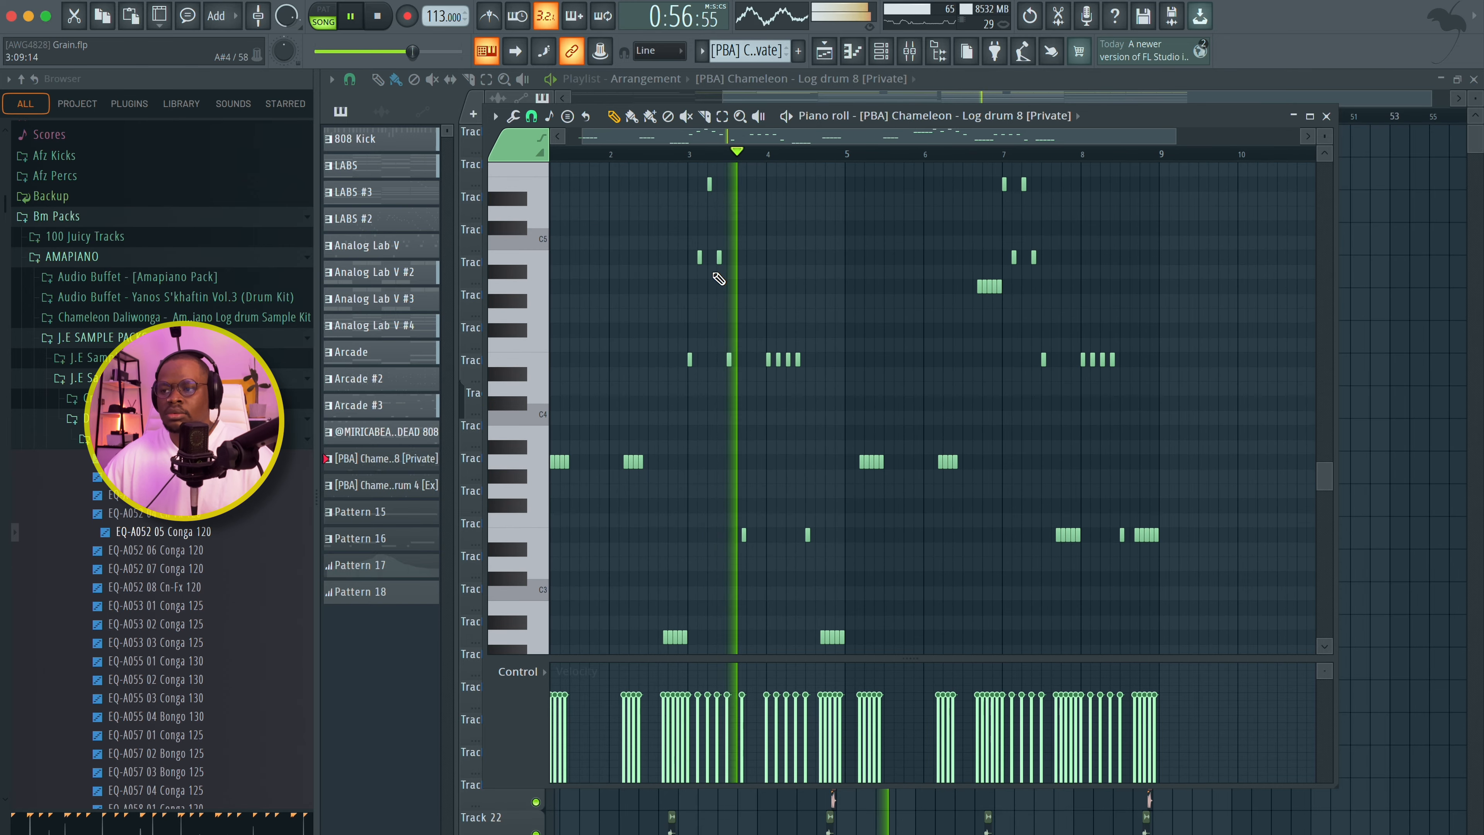
scroll(707, 274, "left", 1)
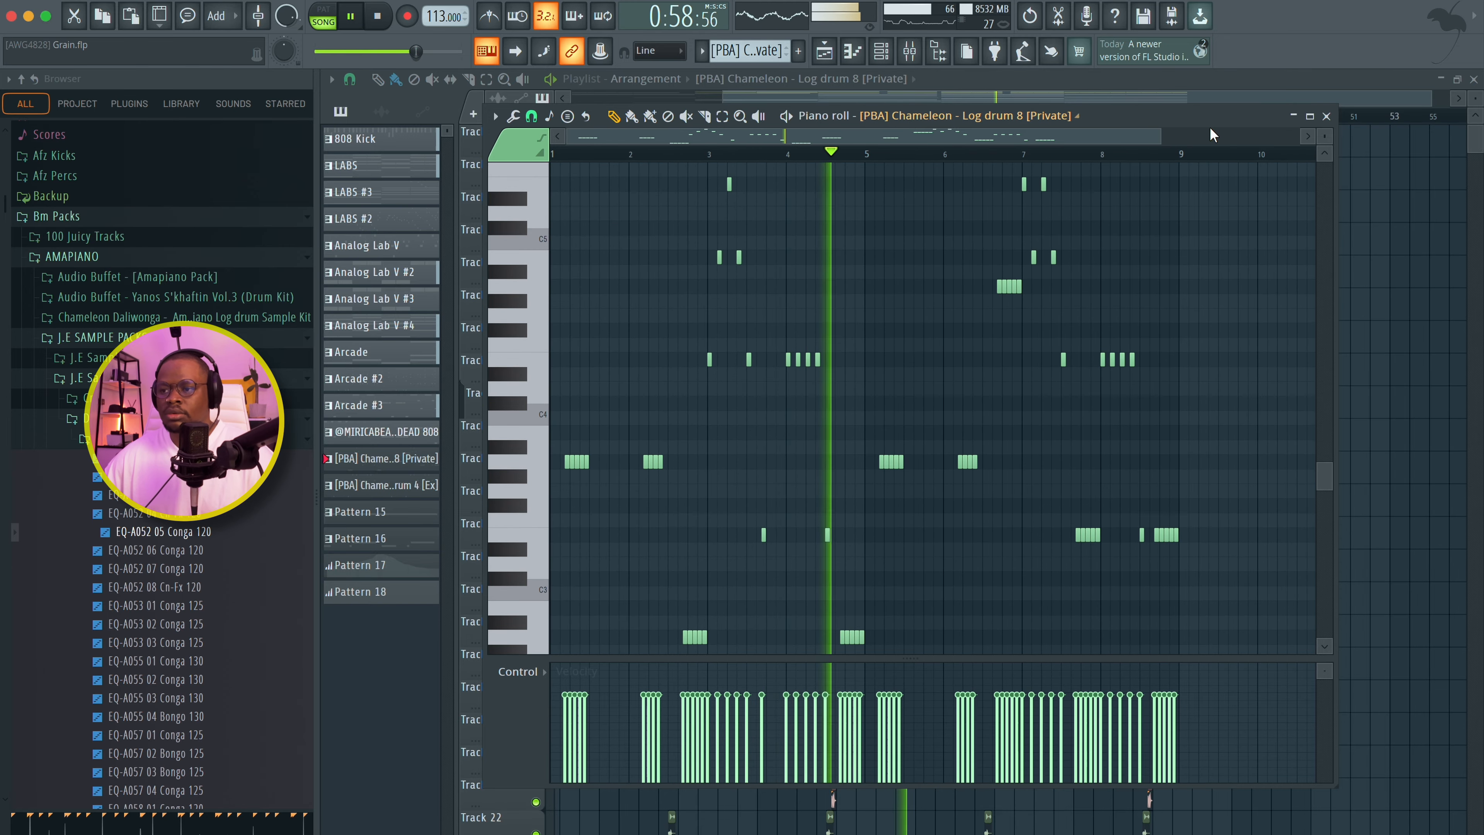
left_click_drag(1188, 111, 1135, 50)
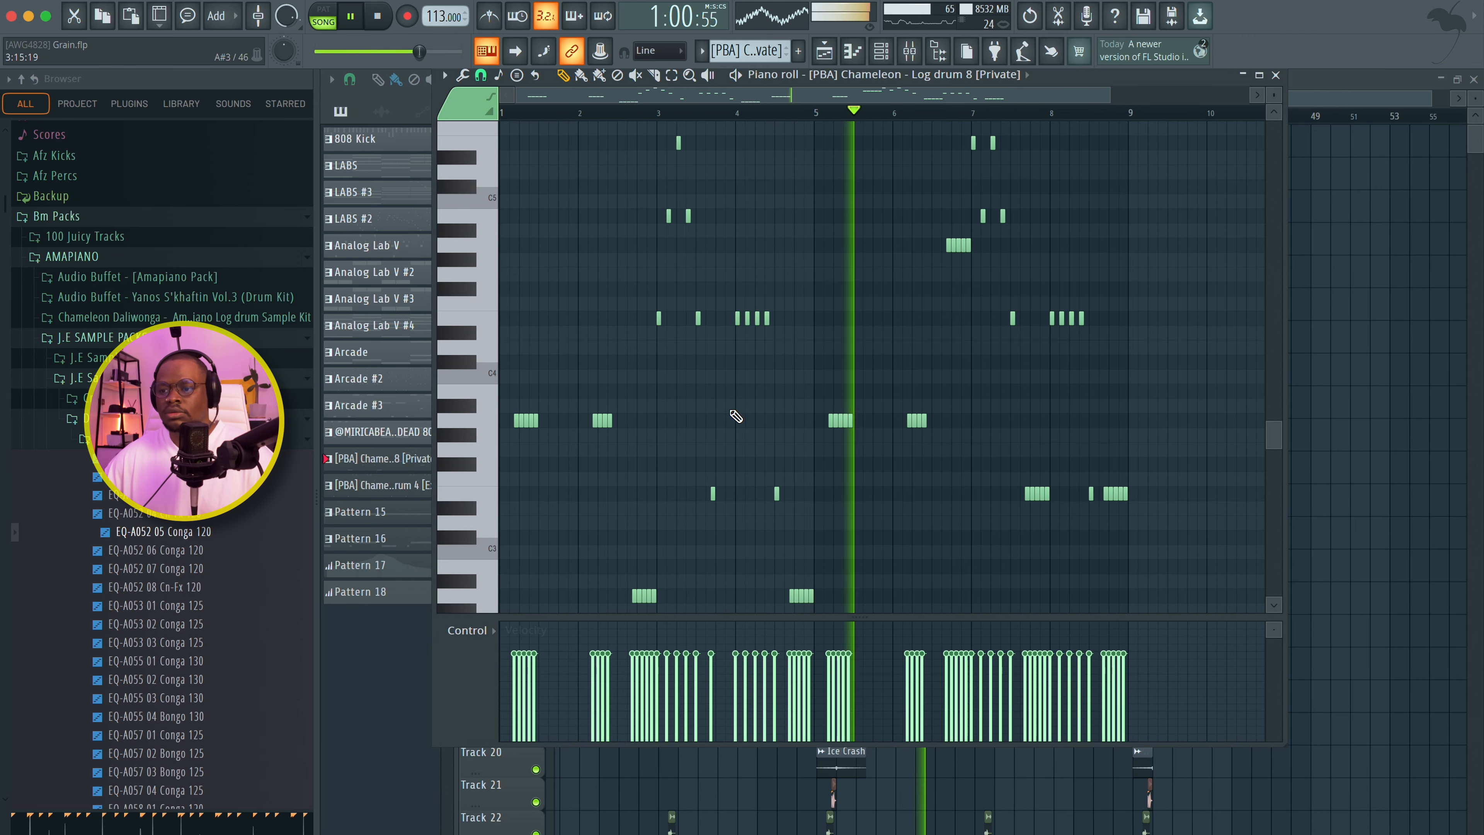
scroll(737, 417, "up", 1)
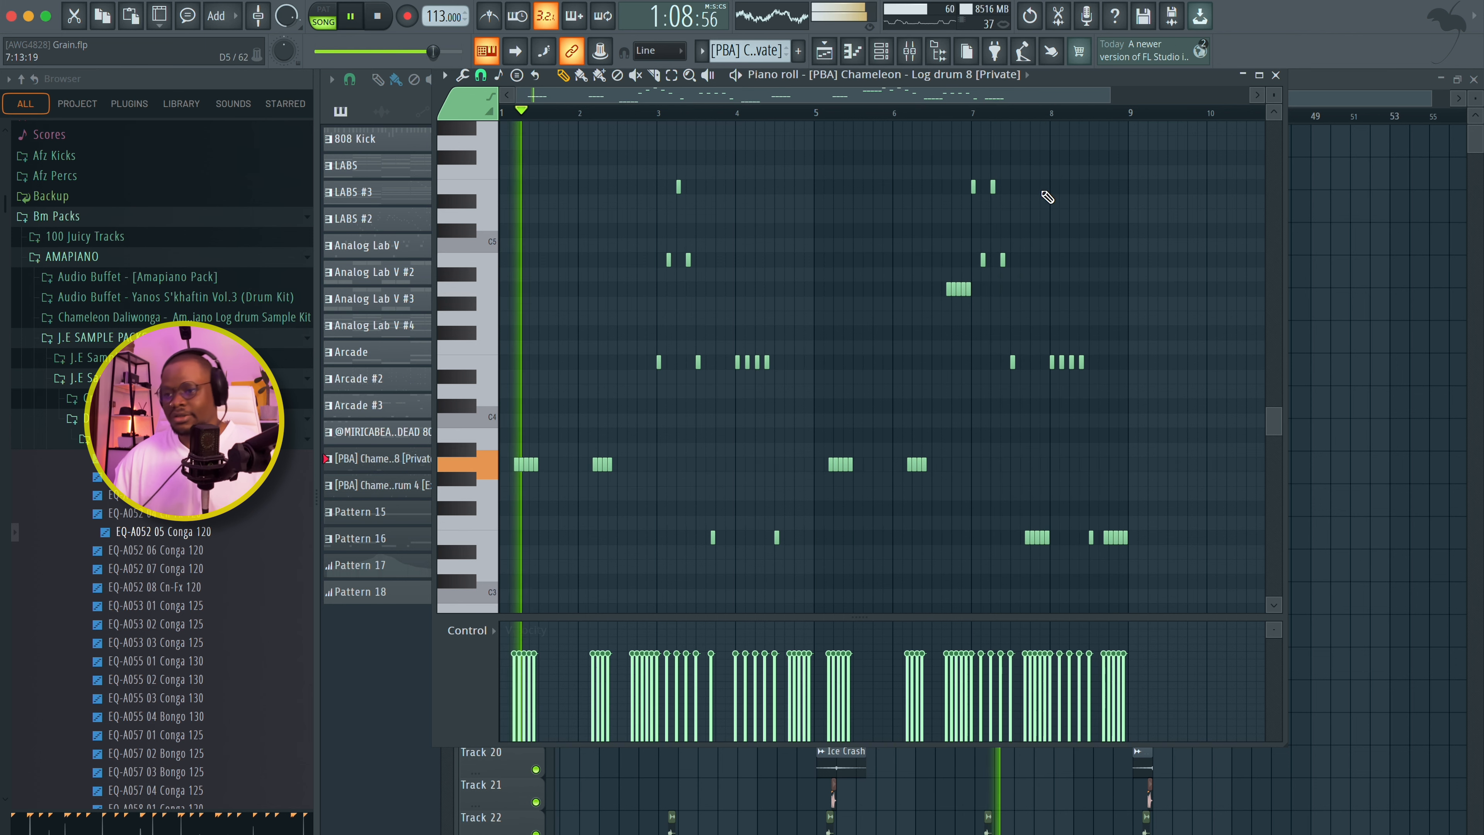
Step: Audition the soloed Log drum 8 [Private] mixer track, unsolo and select it, and stop playback
left_click(910, 52)
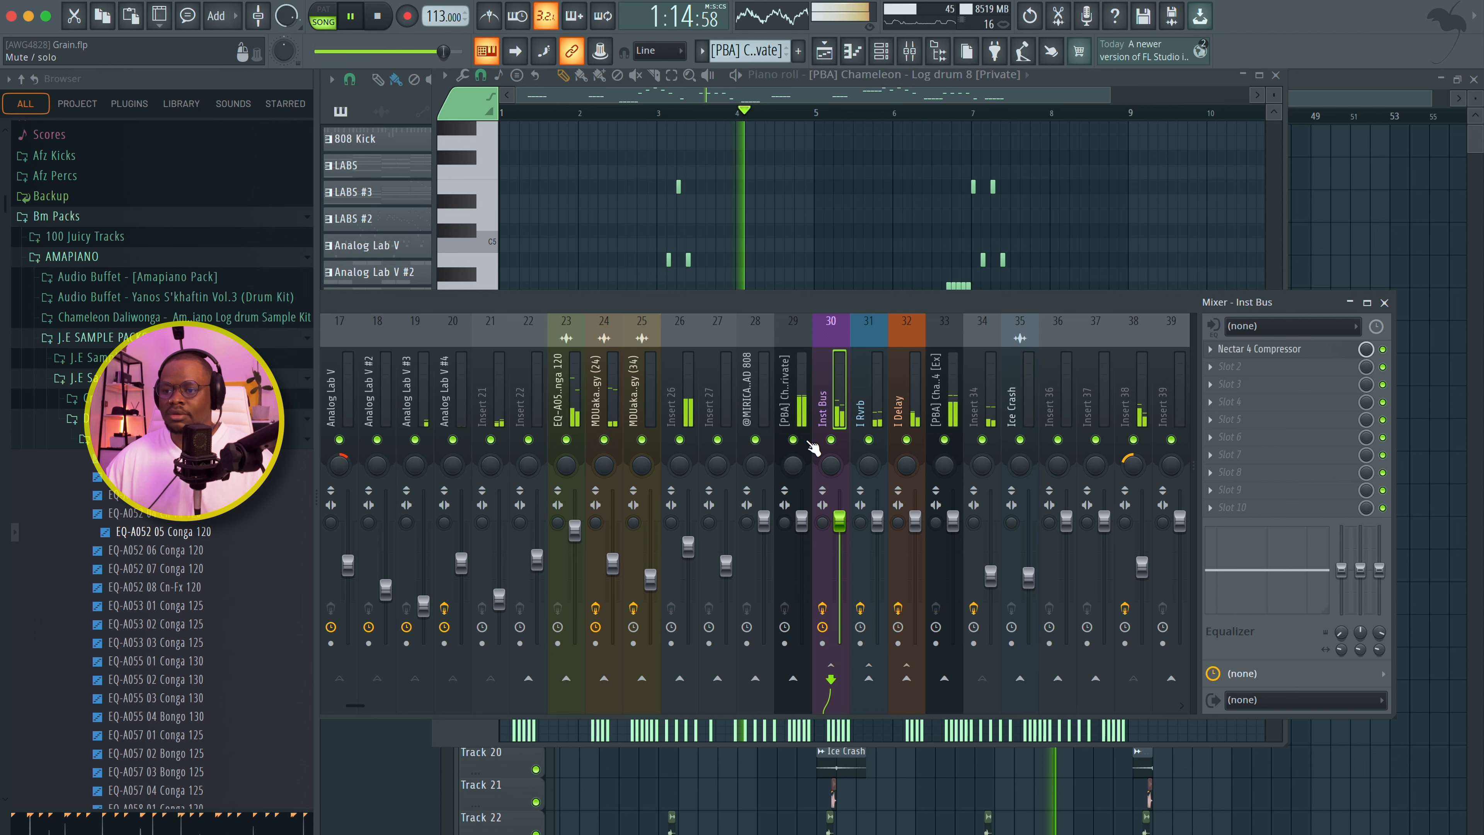
right_click(794, 440)
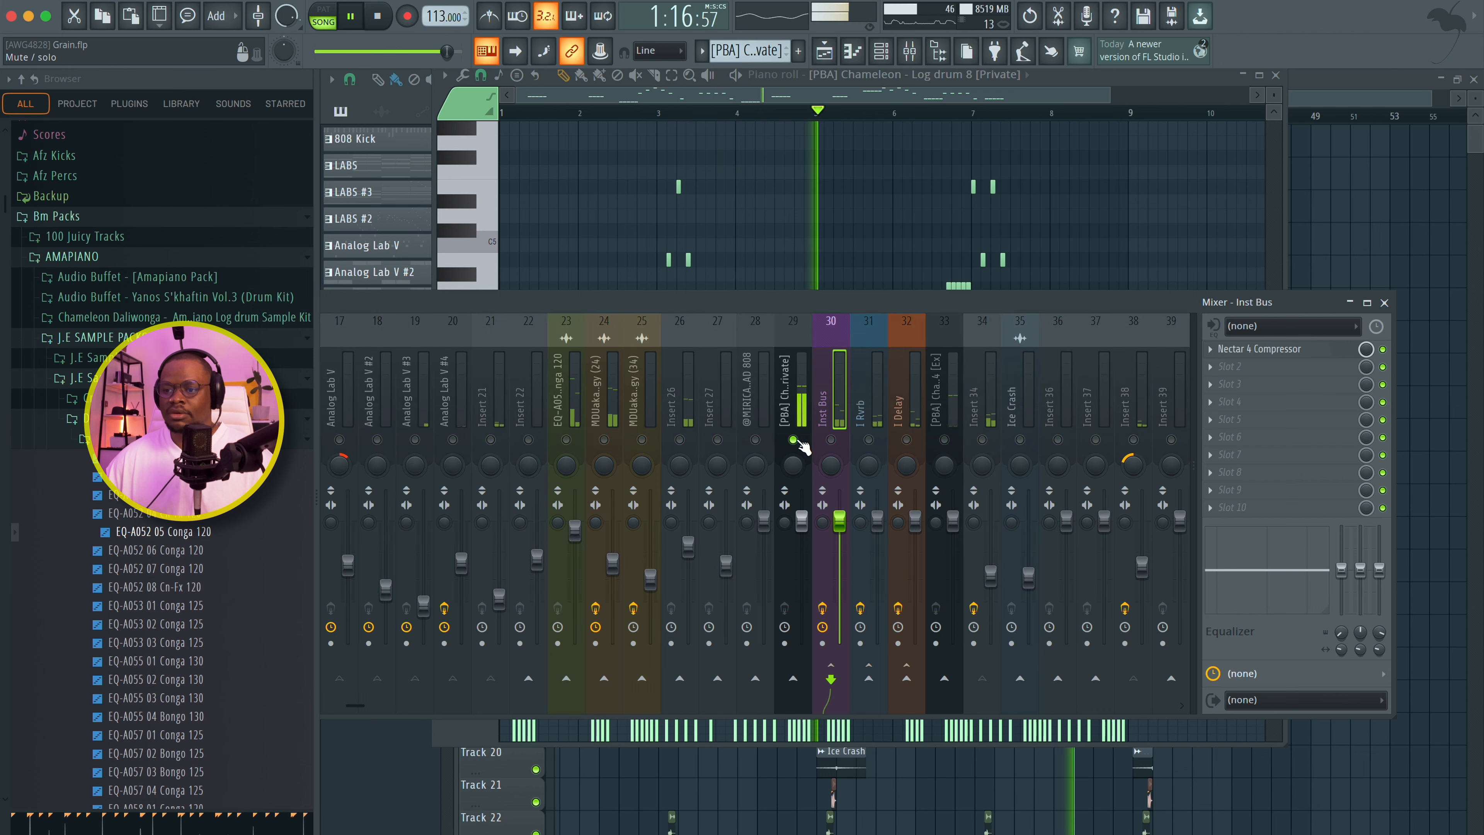
right_click(794, 439)
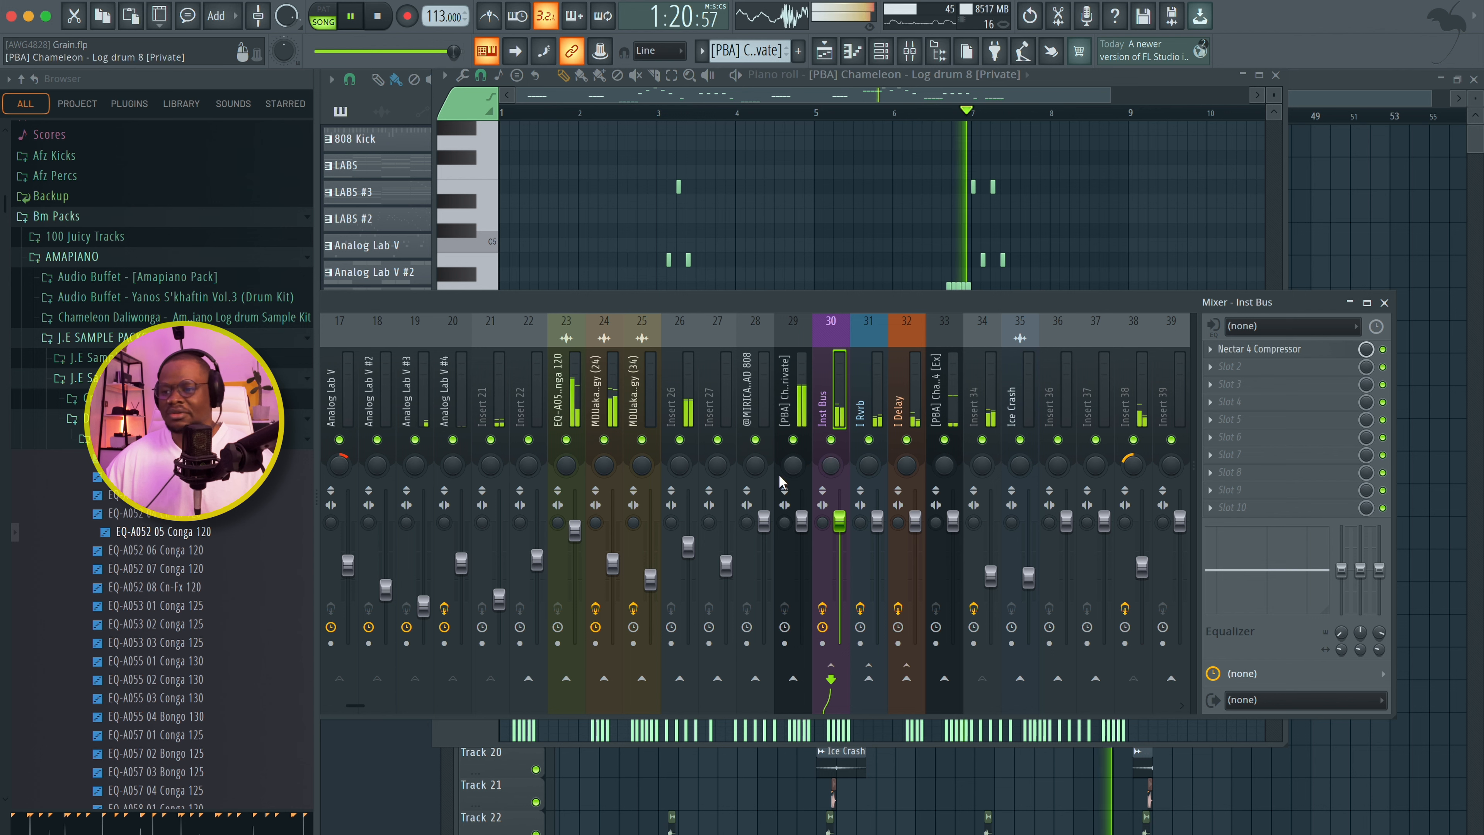
left_click(793, 416)
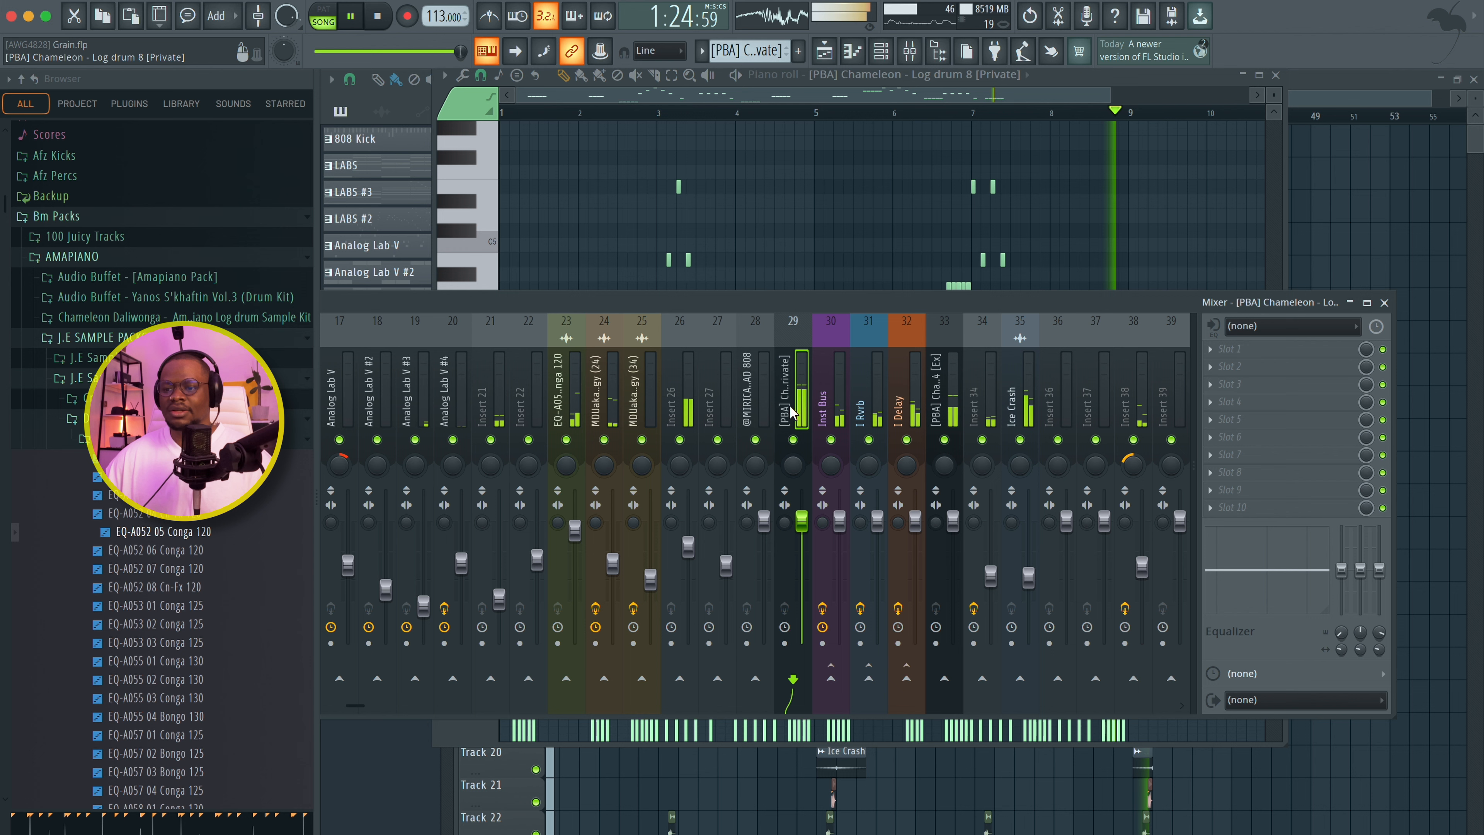
key("space")
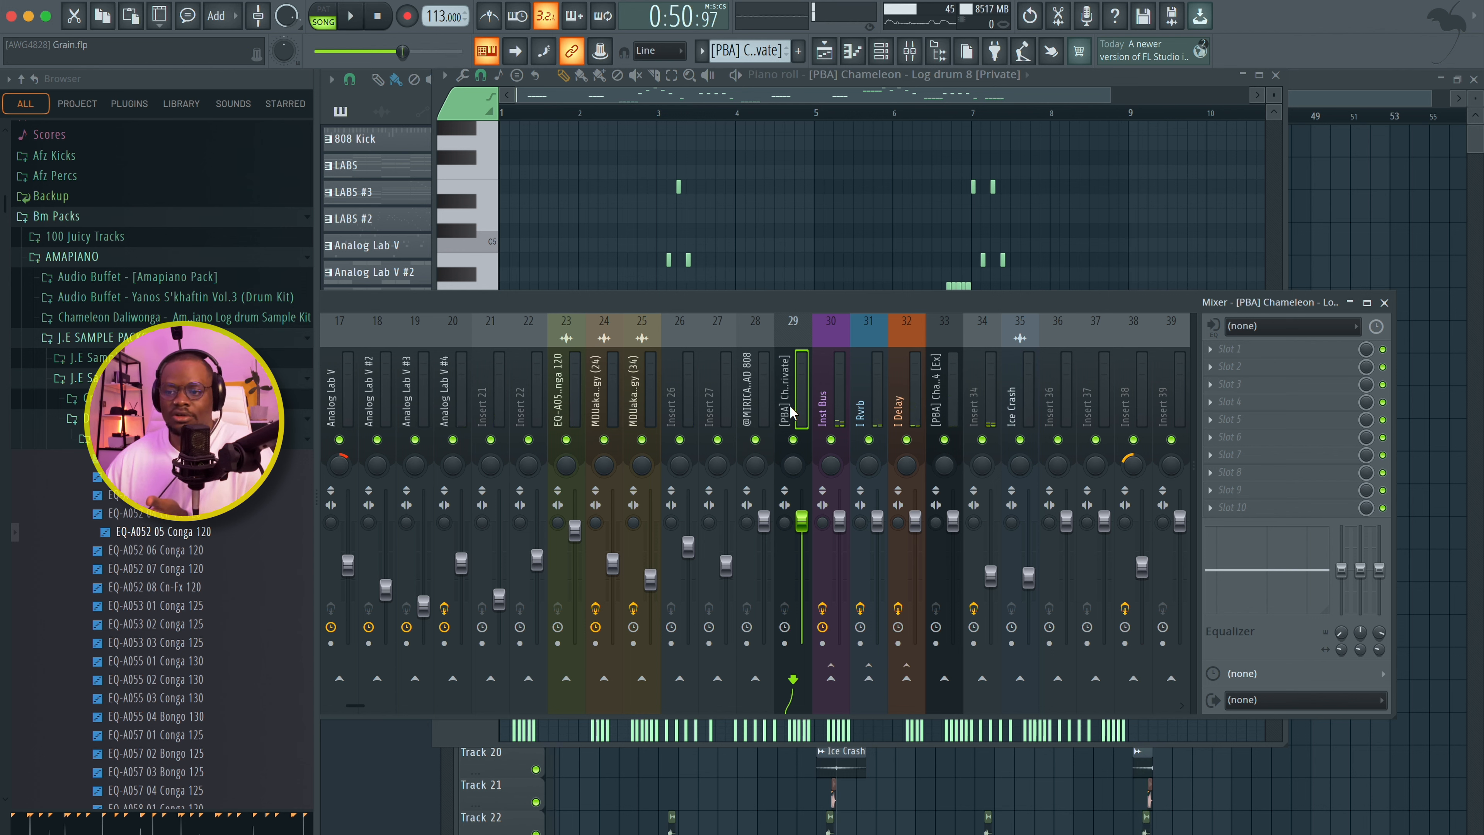
Step: Compare the effect slots of the two Chameleon log drum mixer tracks, and close the mixer and piano roll
left_click(958, 399)
left_click(796, 407)
left_click(946, 417)
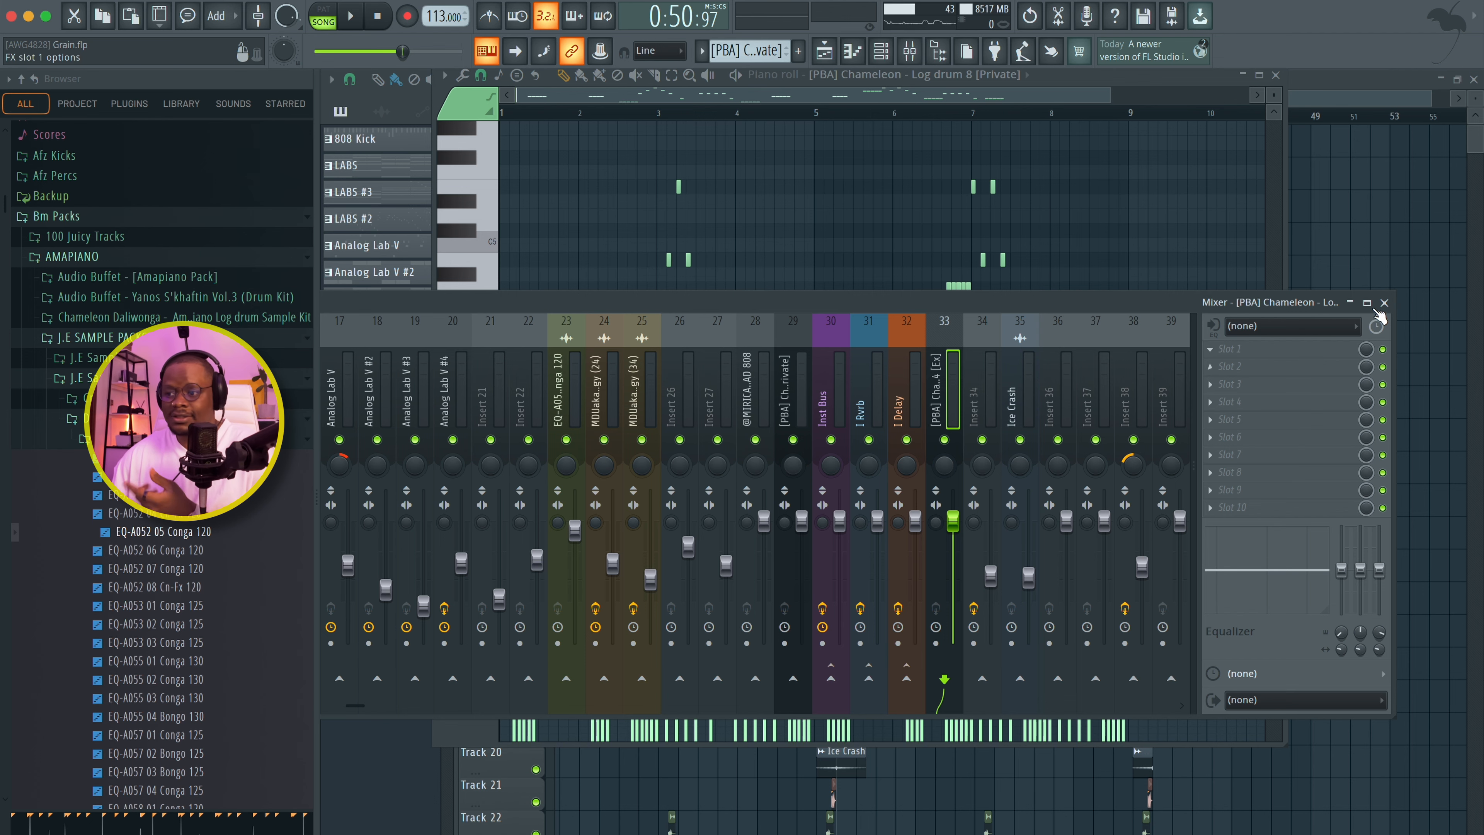
left_click(1384, 302)
left_click(1276, 75)
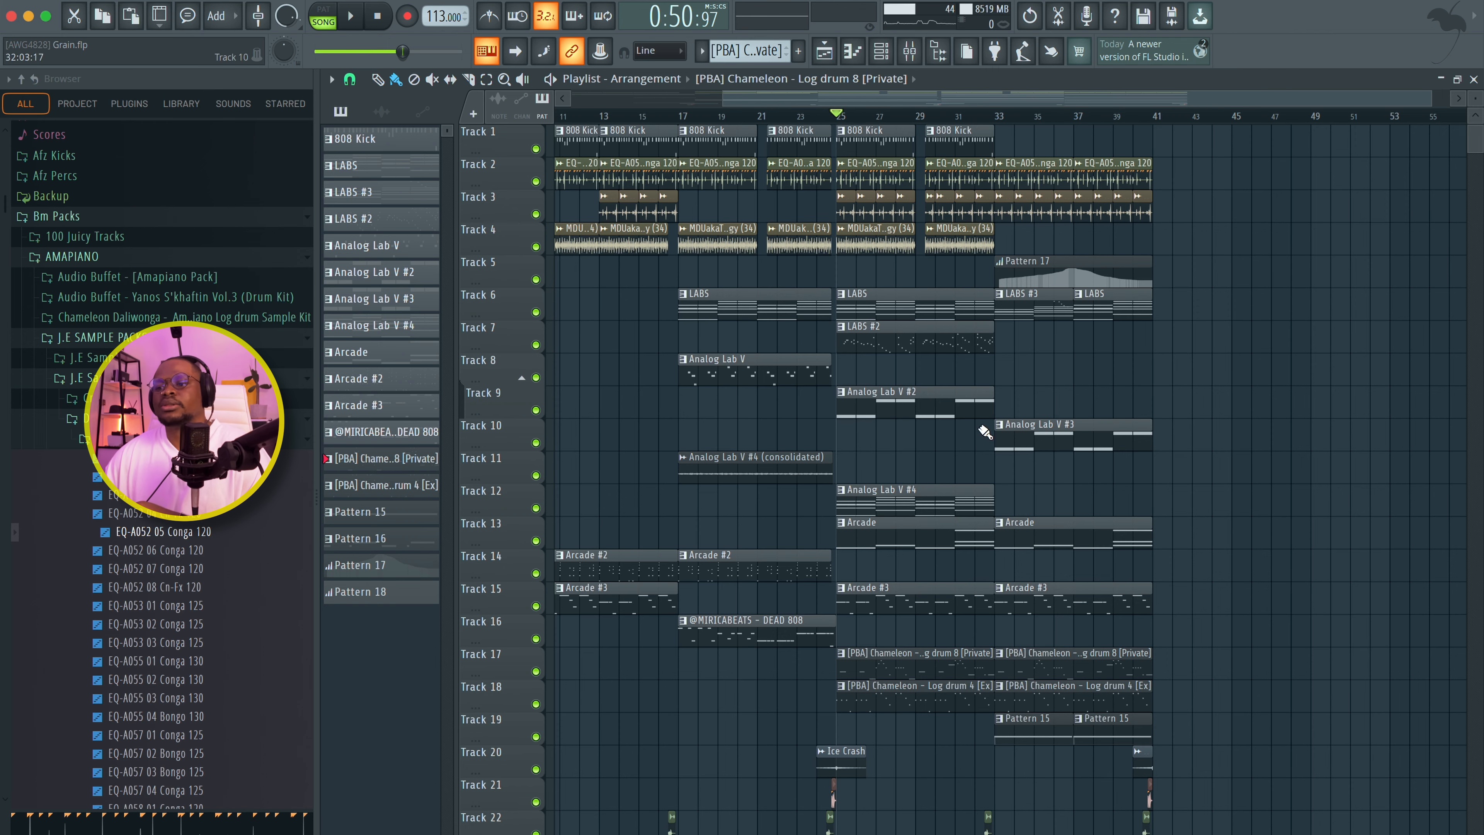
Step: Bring the final section of the arrangement into view and play it from bar 33
scroll(985, 432, "right", 4)
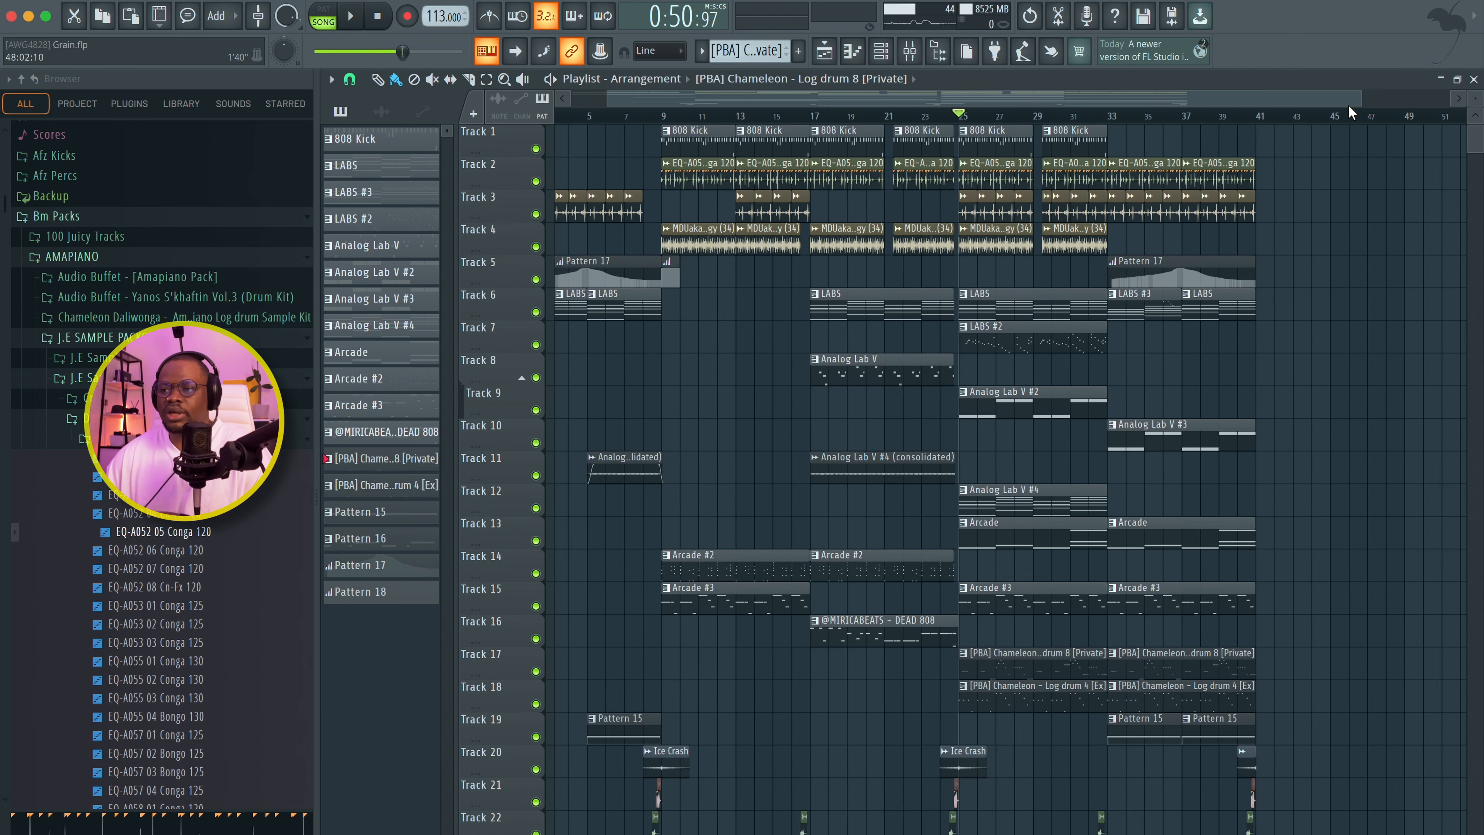
left_click_drag(1359, 100, 1452, 100)
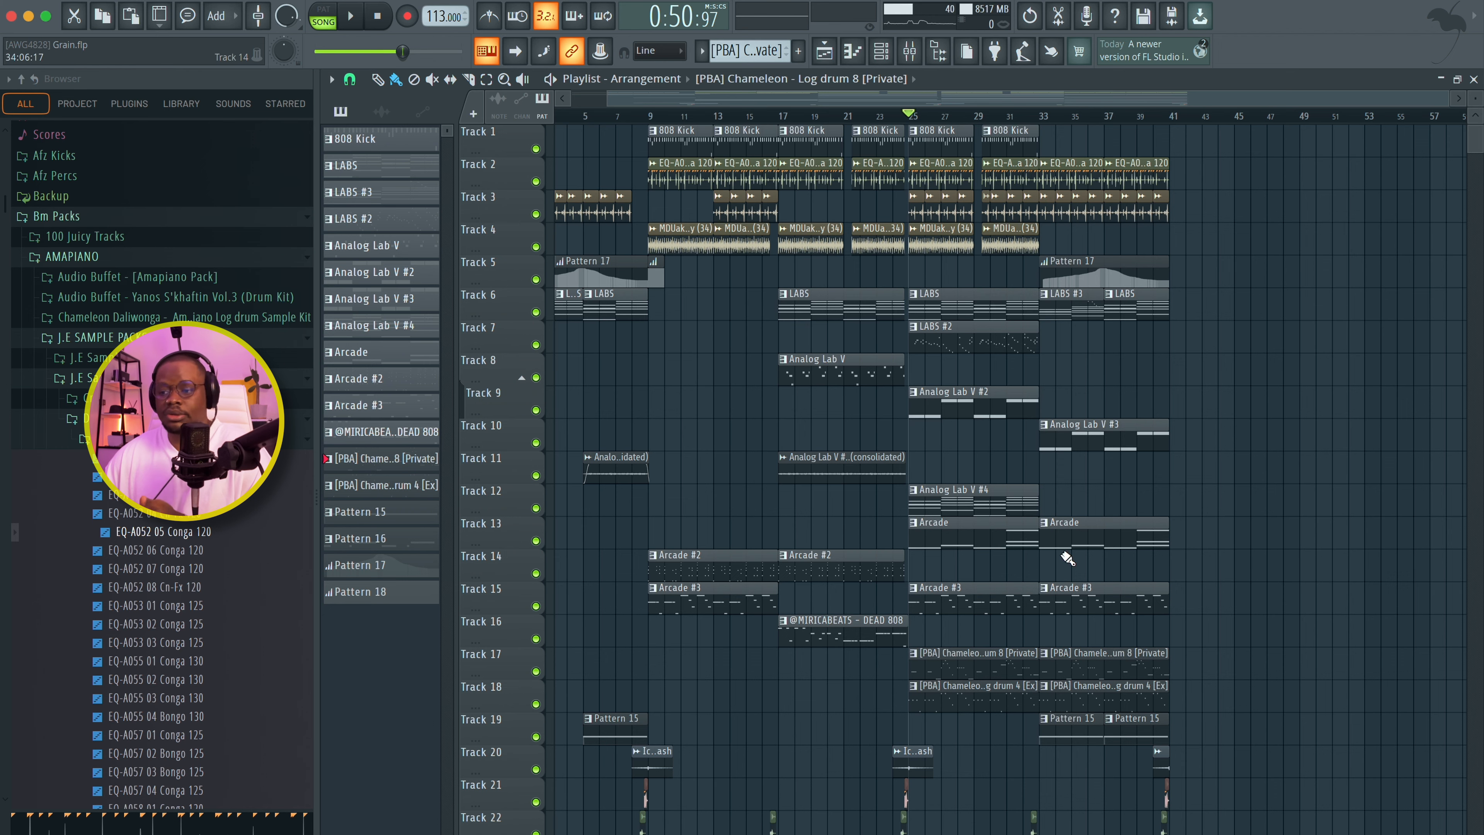
scroll(1176, 661, "right", 2)
left_click(1030, 116)
key("space")
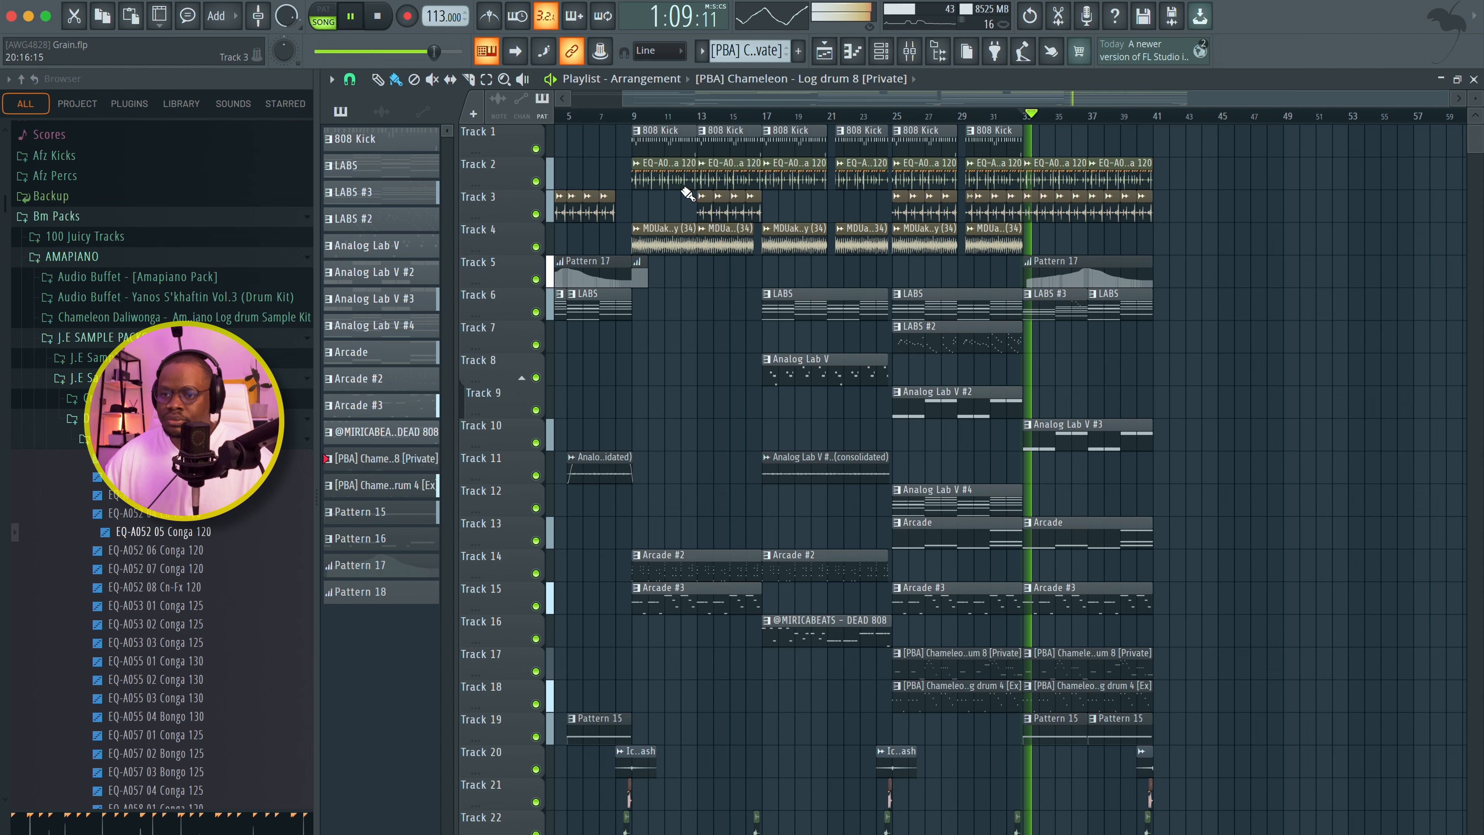
Step: Audition only Tracks 2 and 3 in the playlist, stop playback, and bring back all other tracks
right_click(535, 214)
left_click(535, 181)
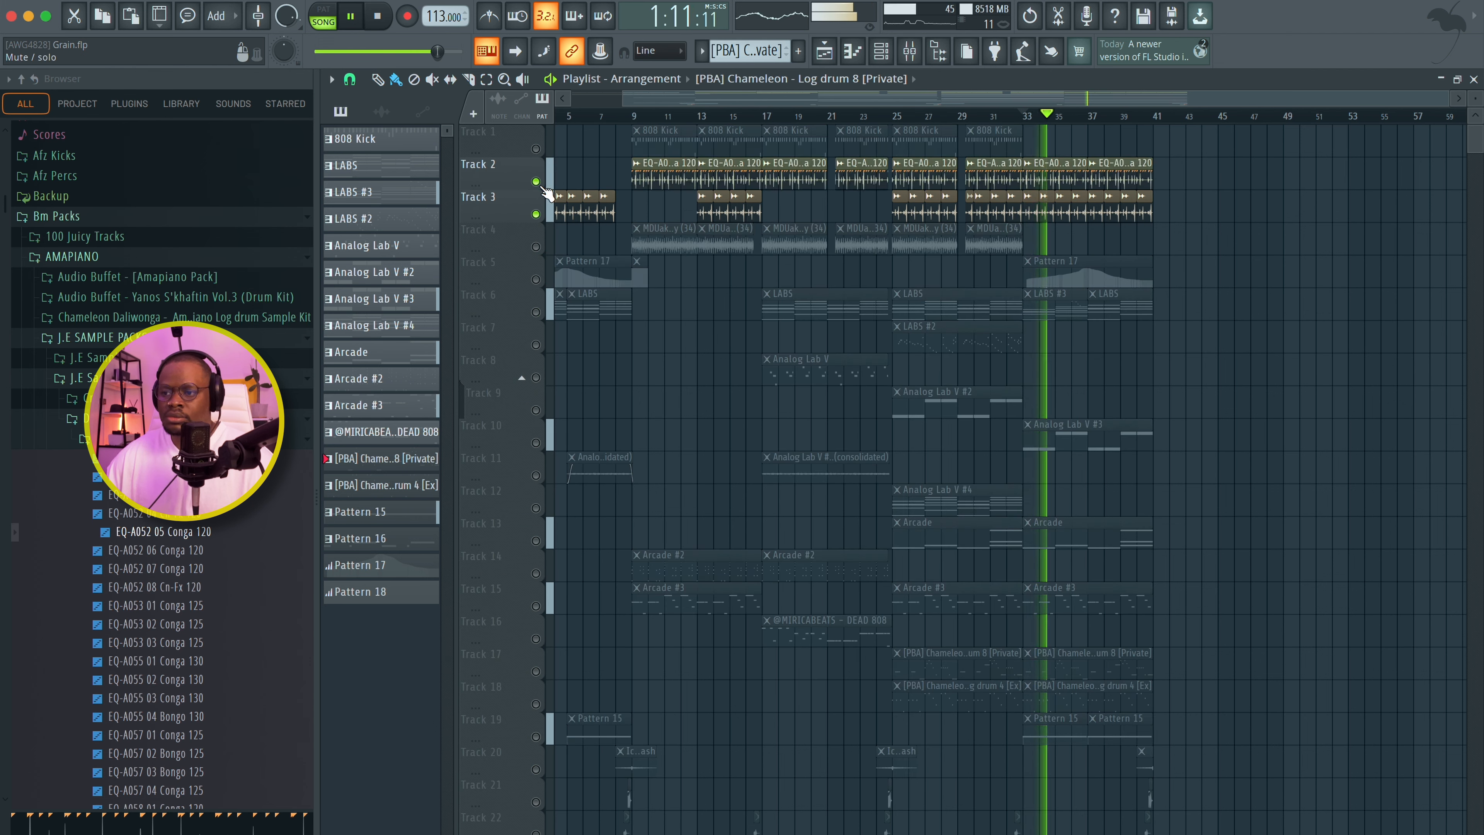
key("space")
right_click(536, 214)
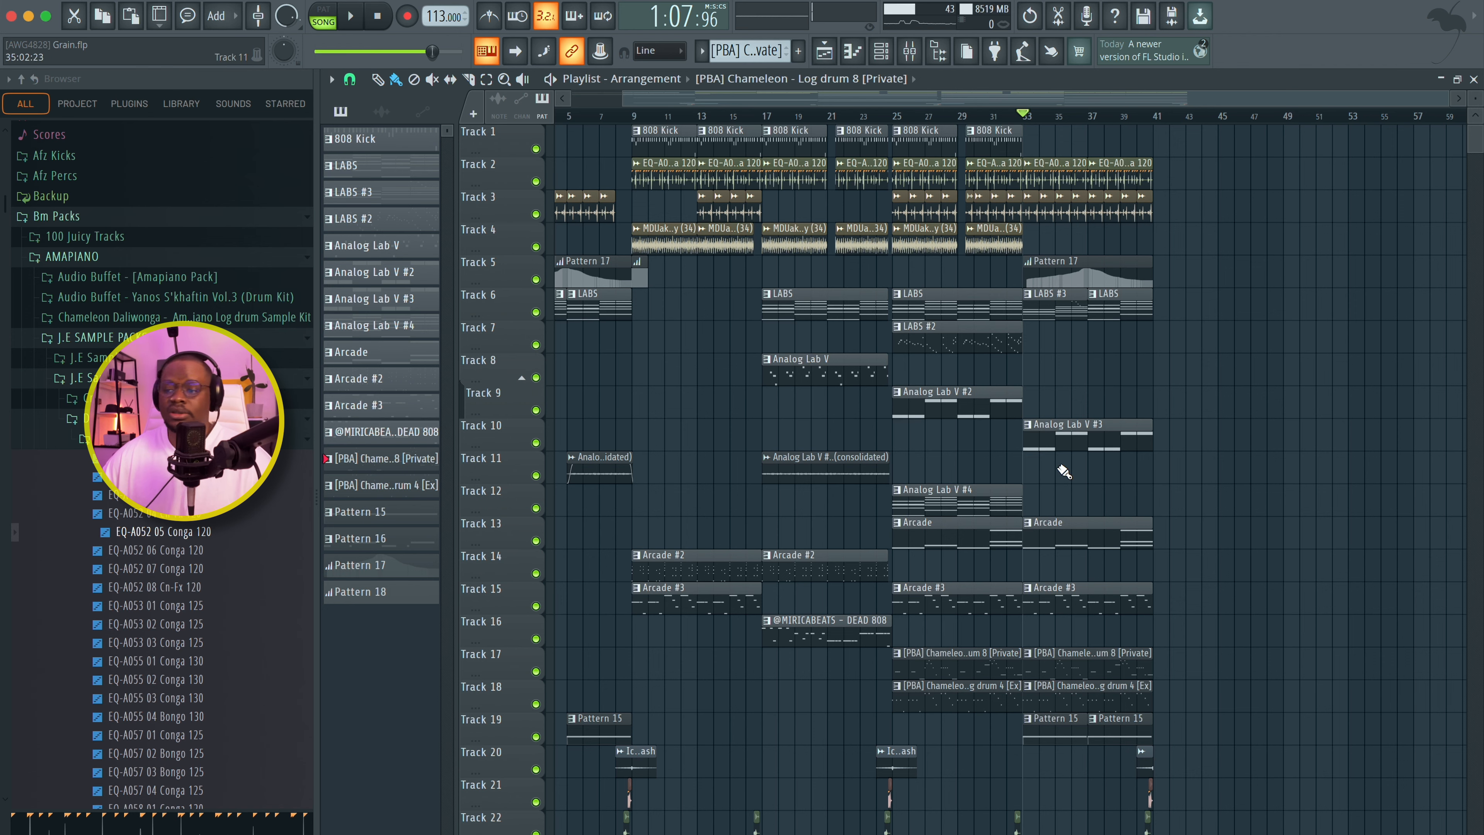
Step: View the Analog Lab V #3 instrument of Track 10's clip with its Brrrrrass preset, and close it
double_click(1043, 446)
left_click_drag(526, 362, 586, 174)
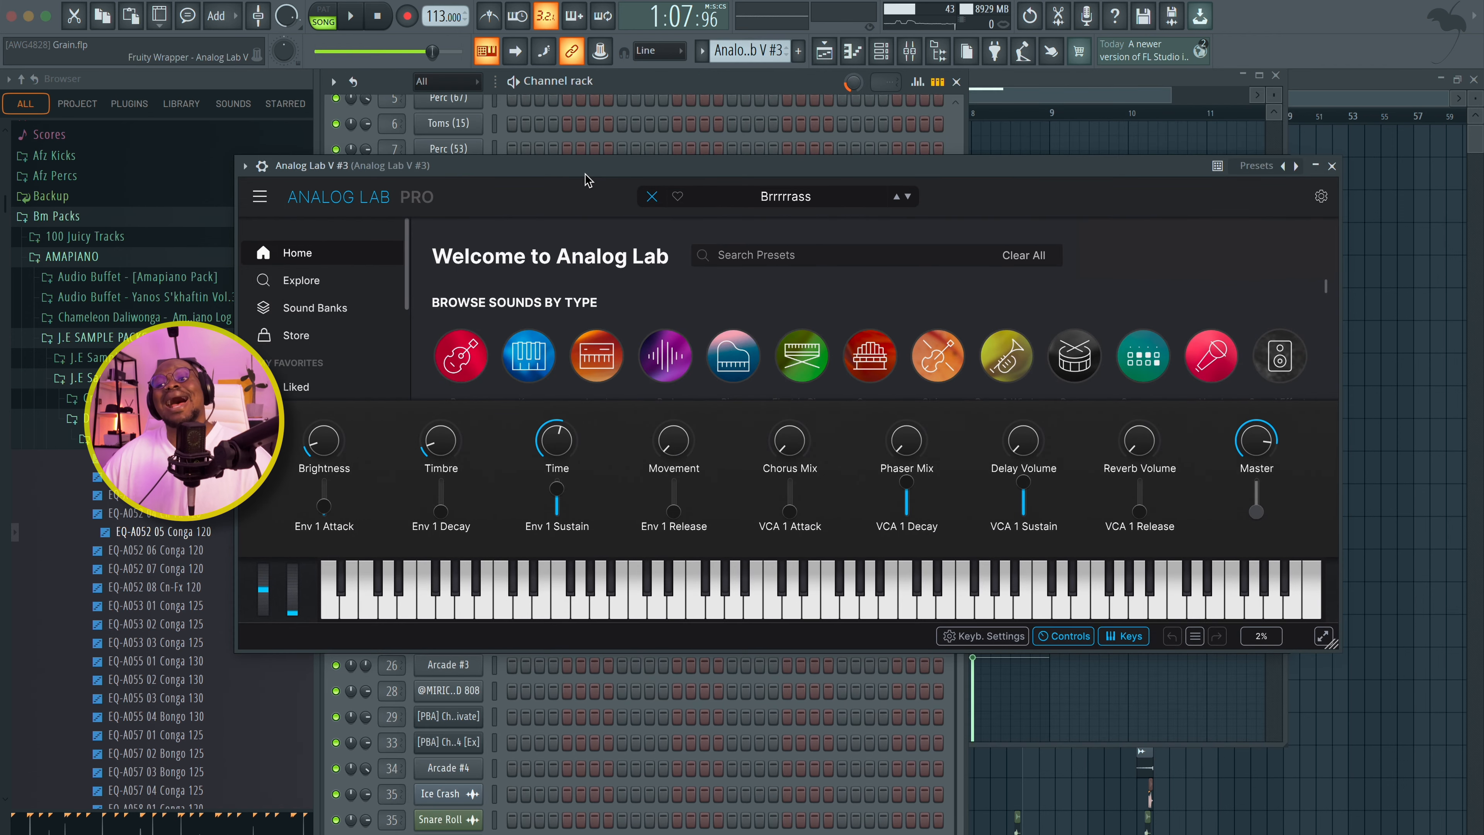
left_click_drag(930, 174, 936, 148)
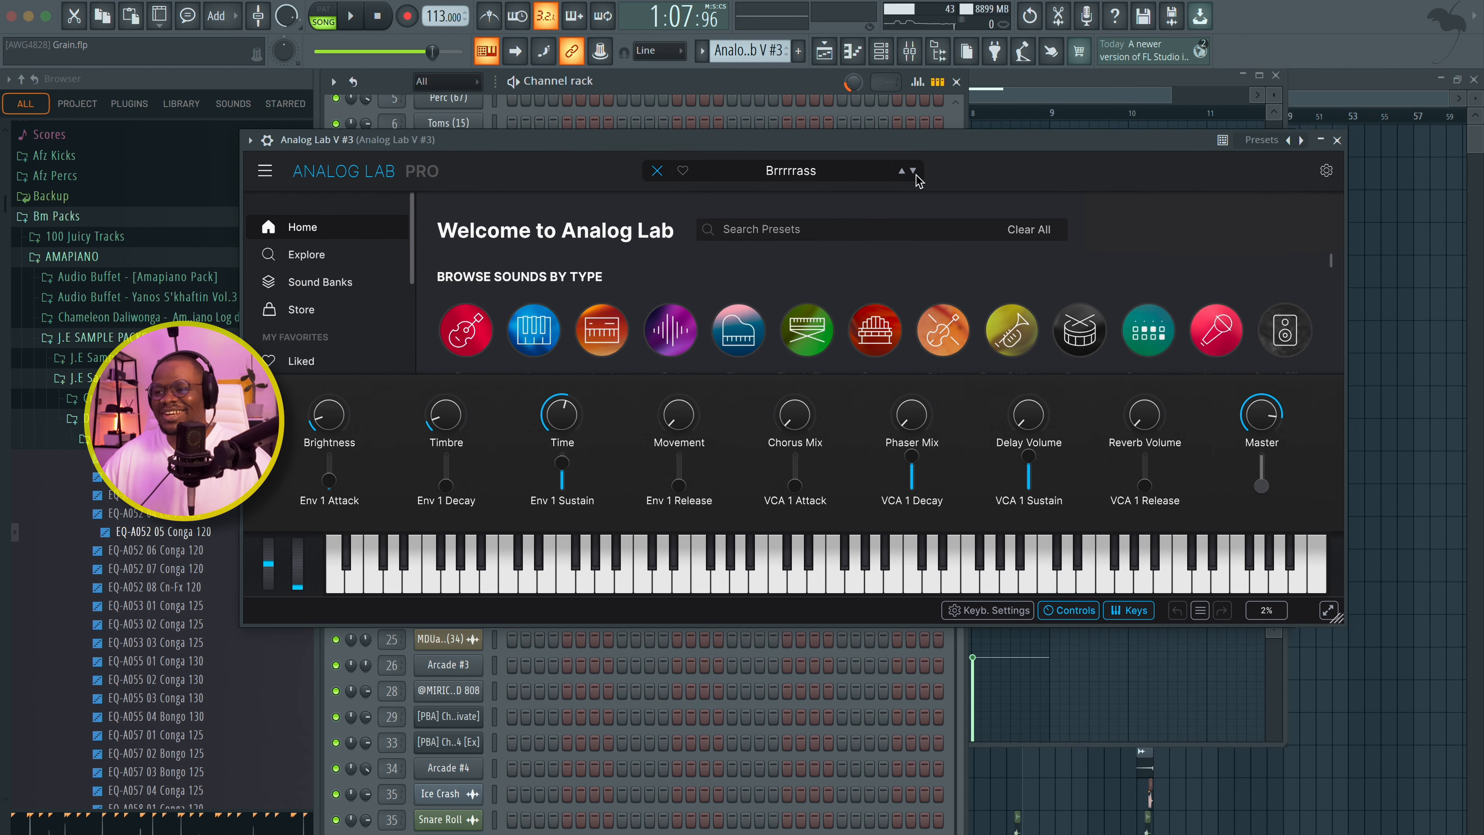
left_click(1337, 141)
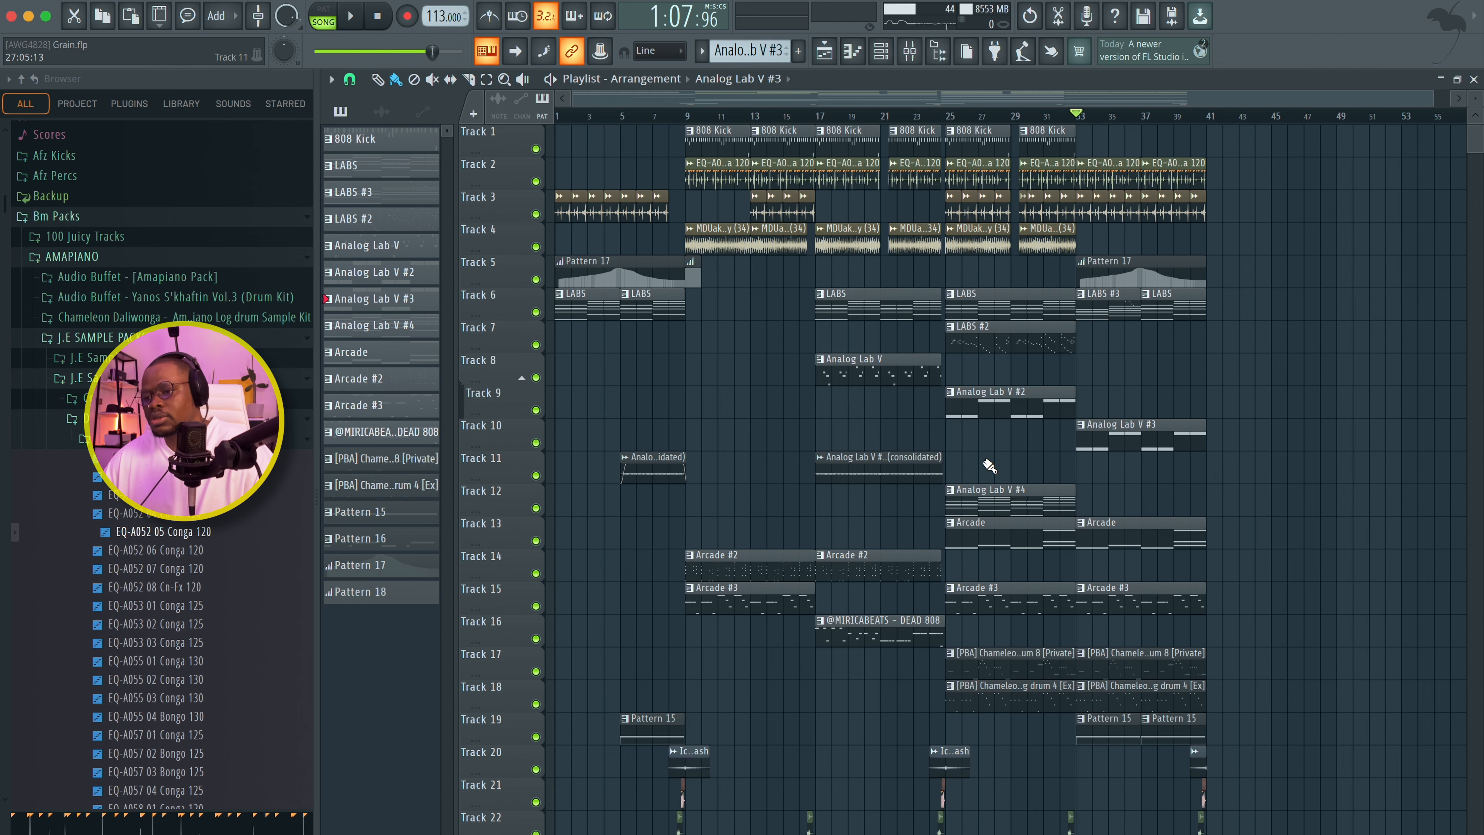
Step: Listen to the final section from bar 33 through to its end and stop playback
scroll(1142, 587, "right", 2)
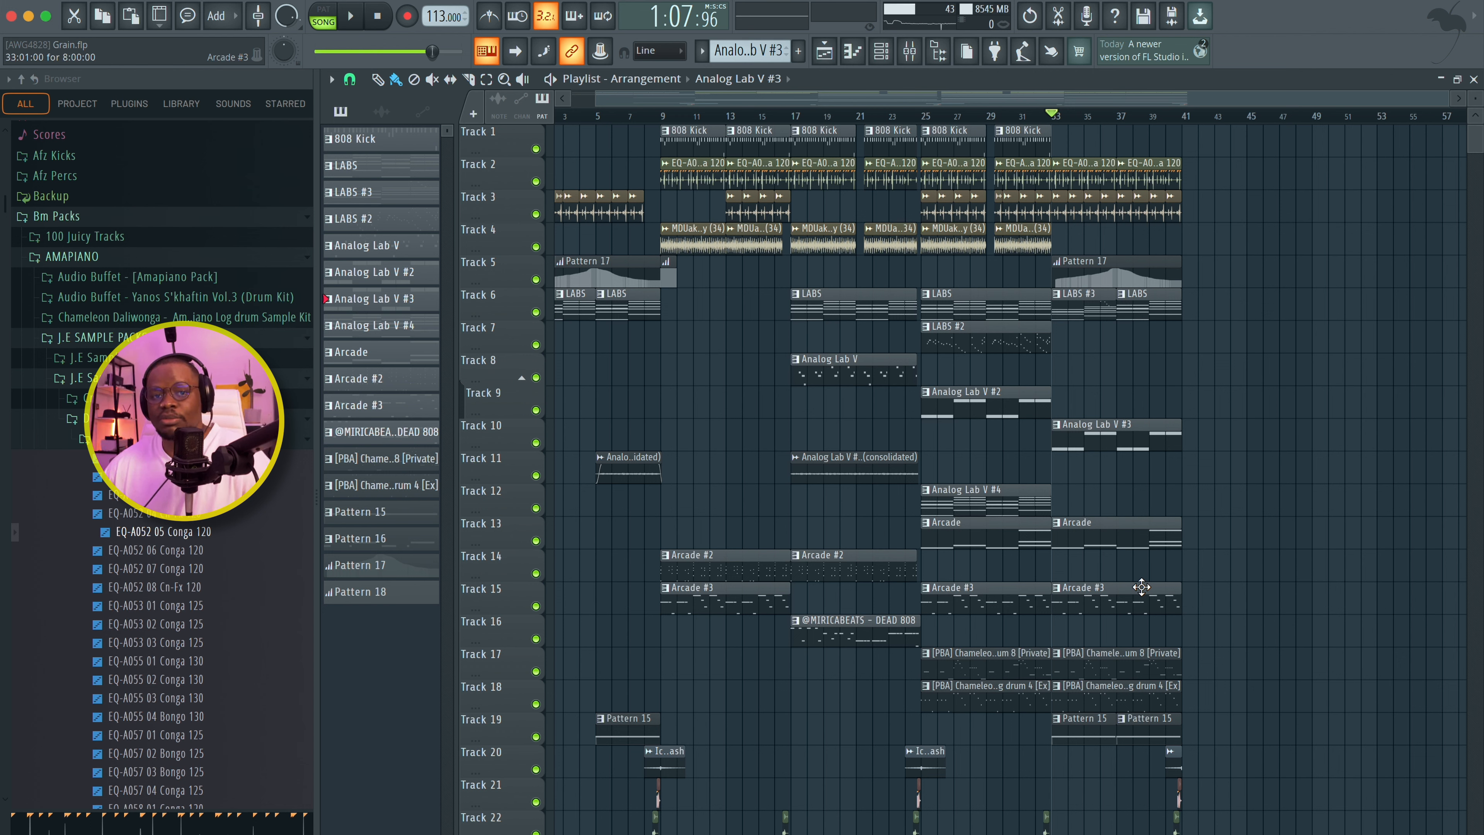
key("space")
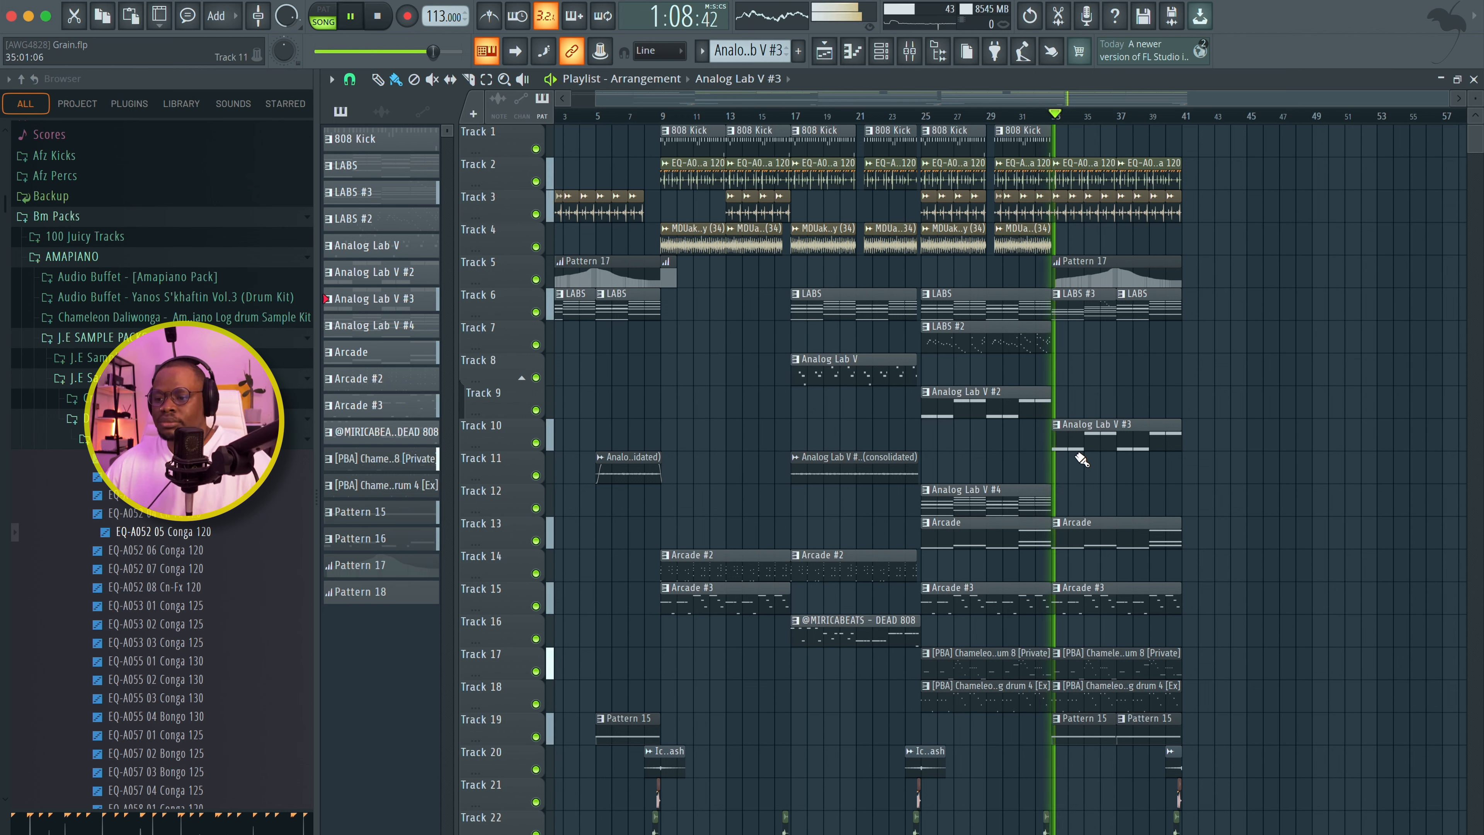
scroll(987, 675, "left", 2)
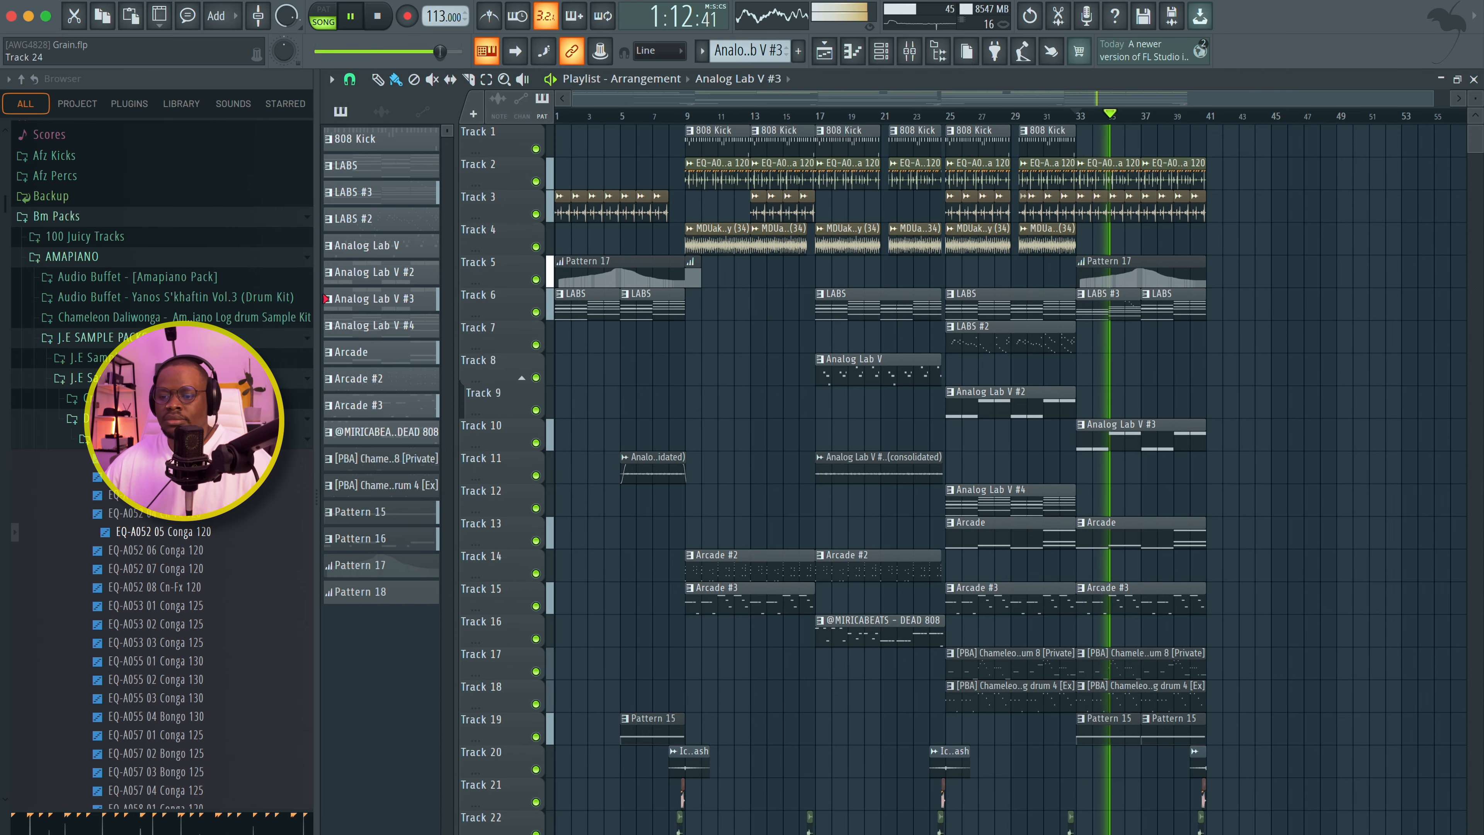
right_click(535, 834)
right_click(536, 834)
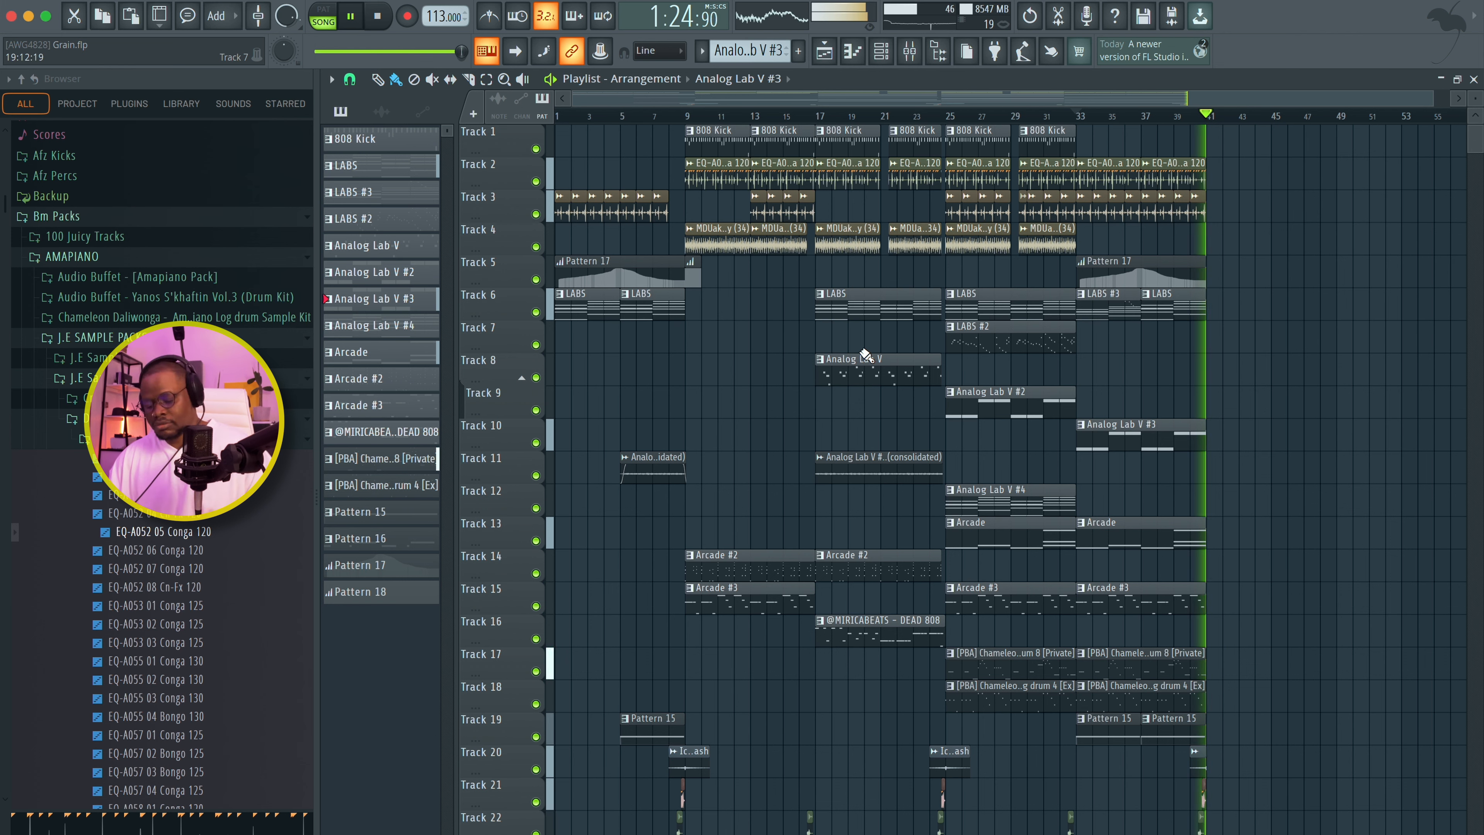
key("space")
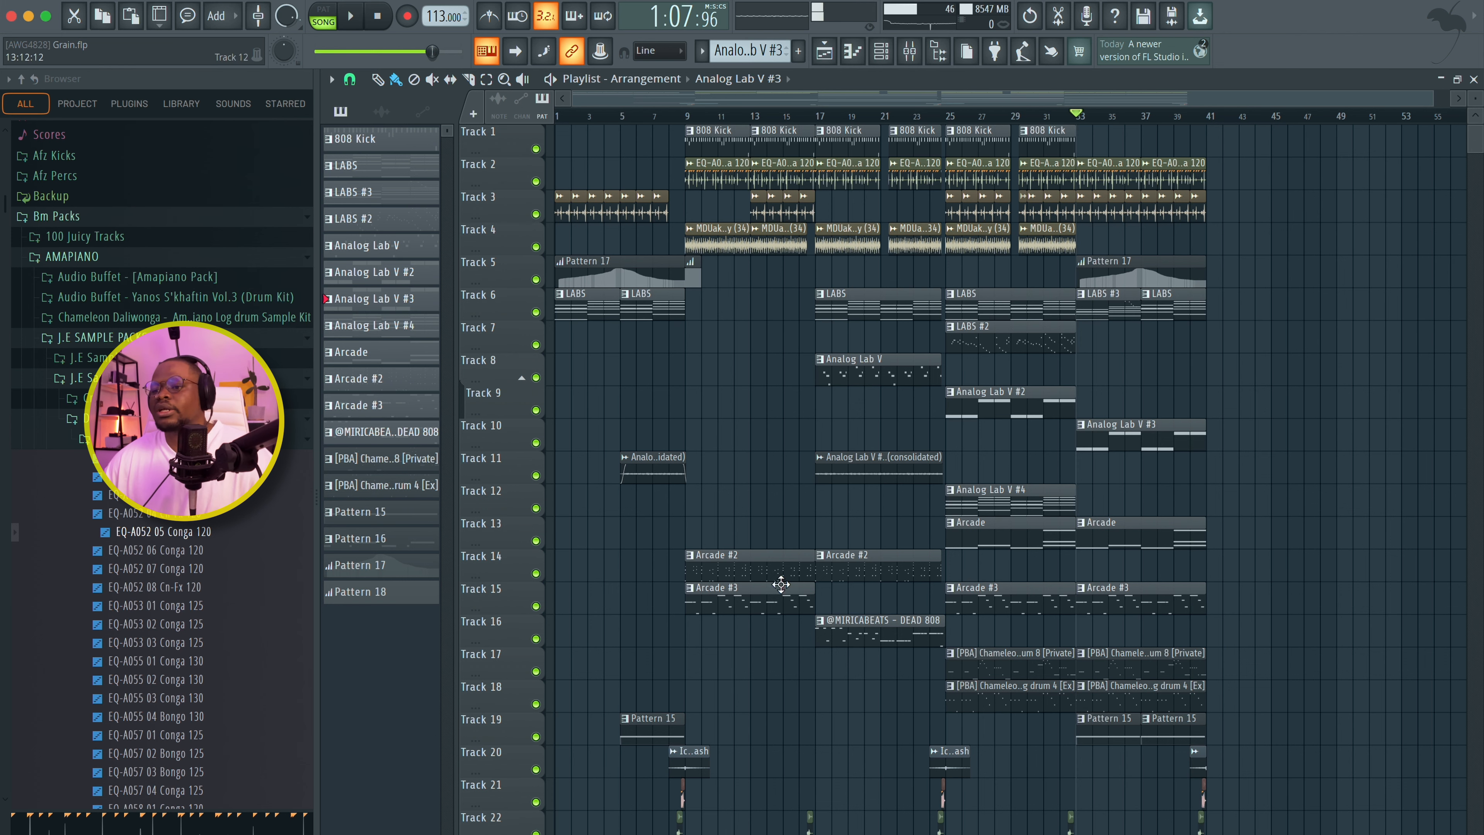
Step: View the VU Meter Stereo on the Master mixer track, close it, and inspect the Bettermaker EQ232D settings
left_click(915, 59)
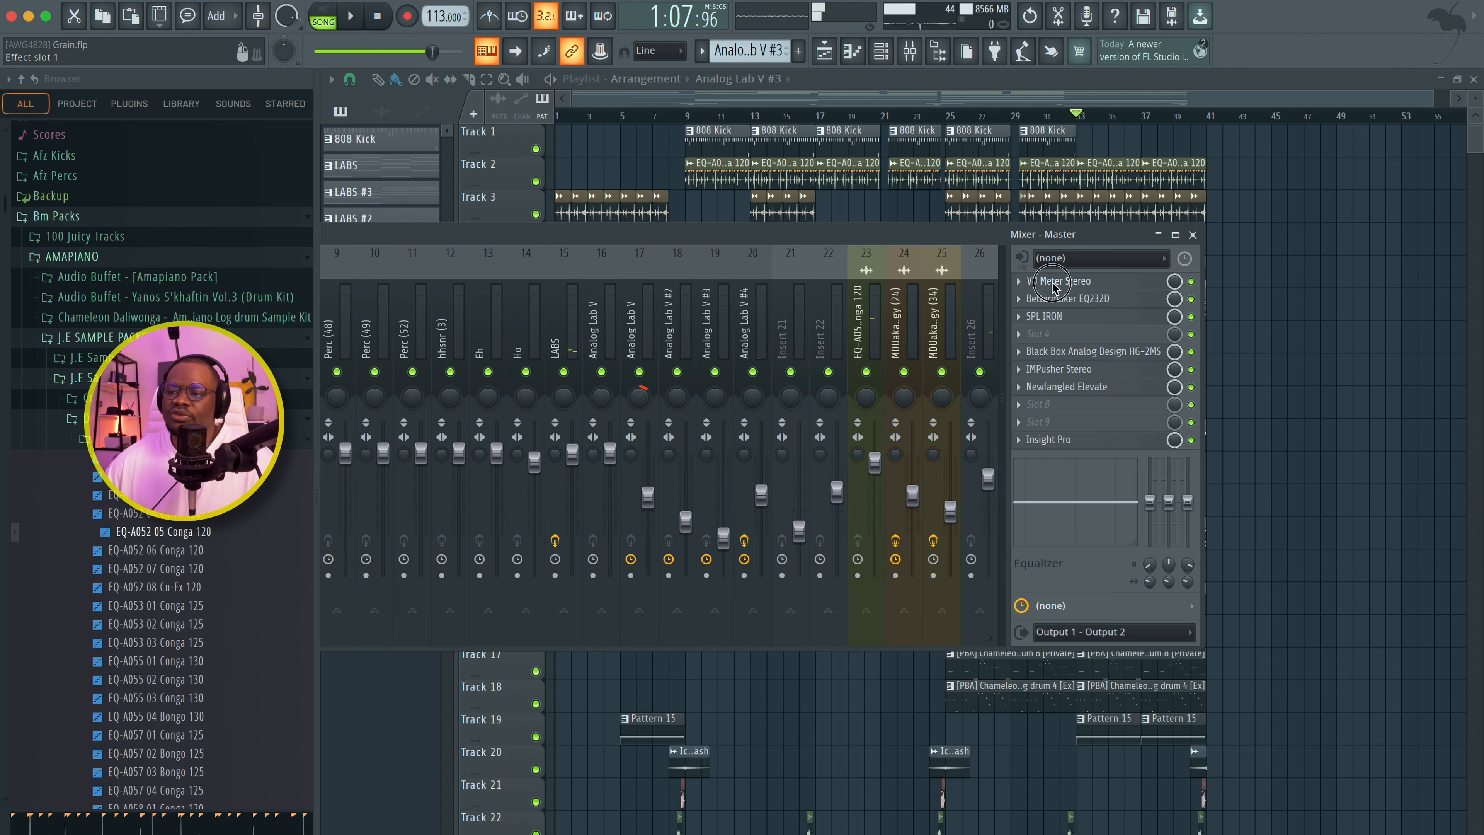
left_click(1053, 285)
left_click(560, 59)
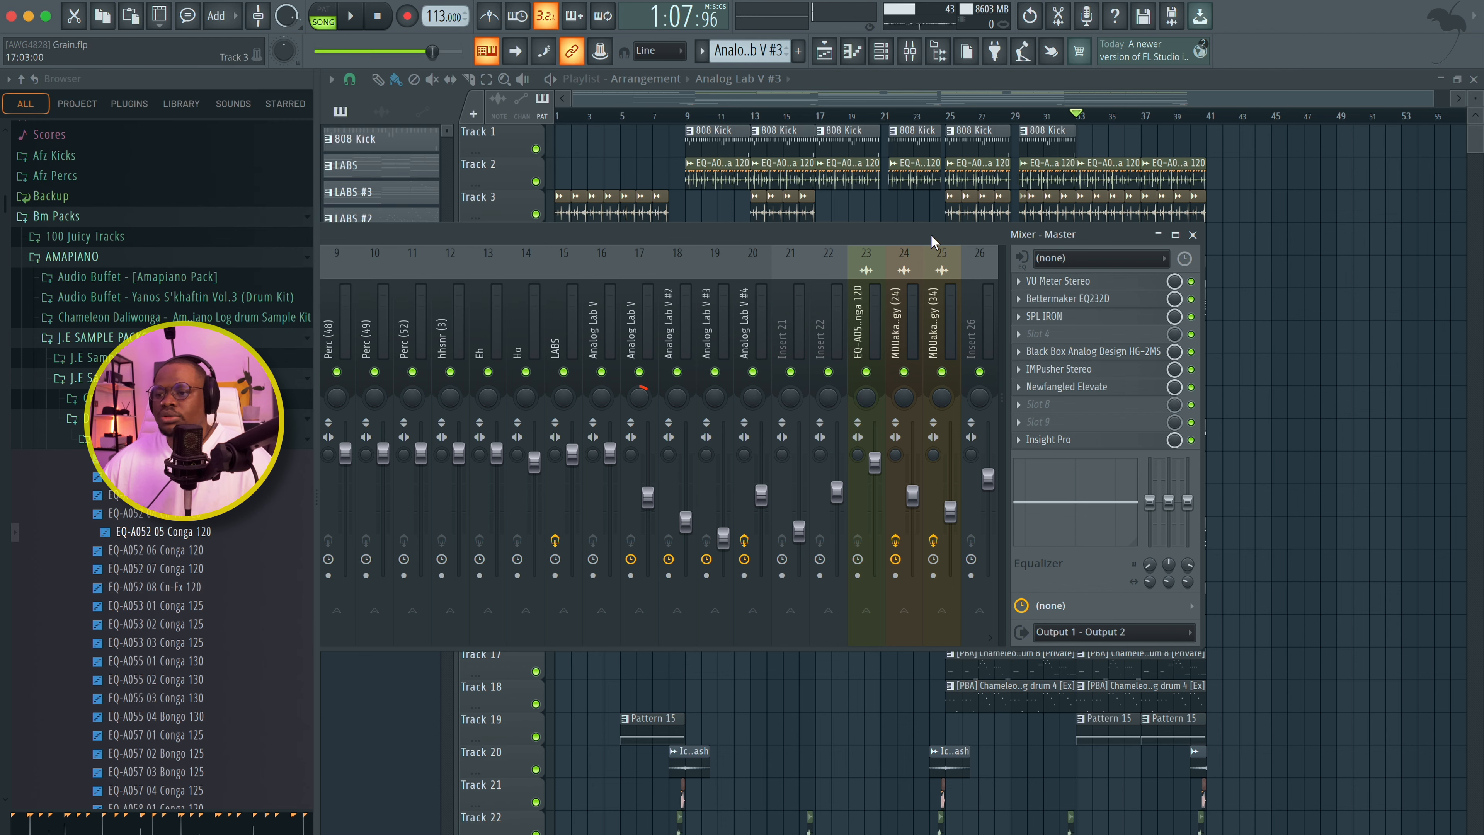
left_click(1057, 297)
key("space")
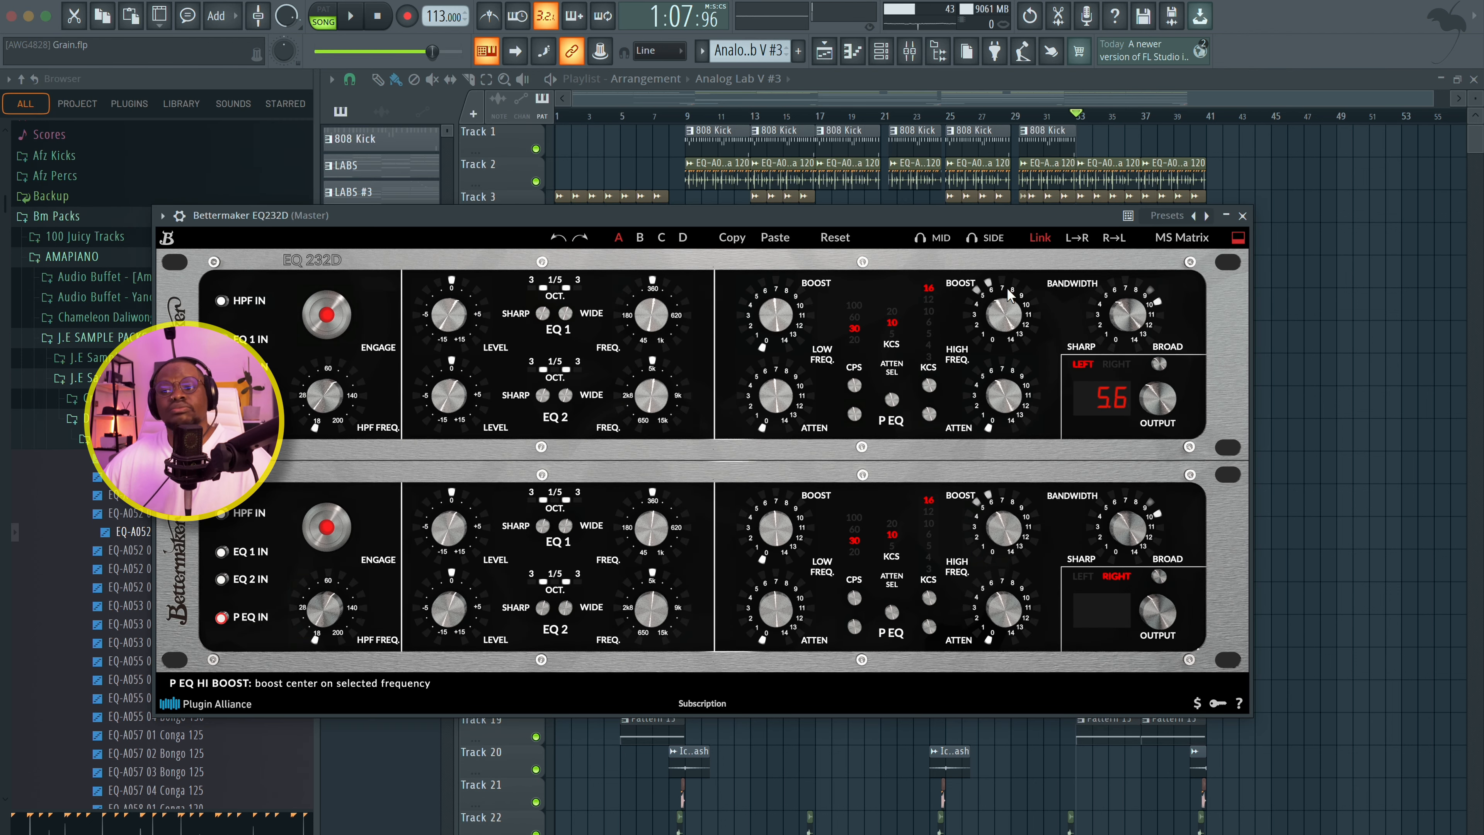
key("space")
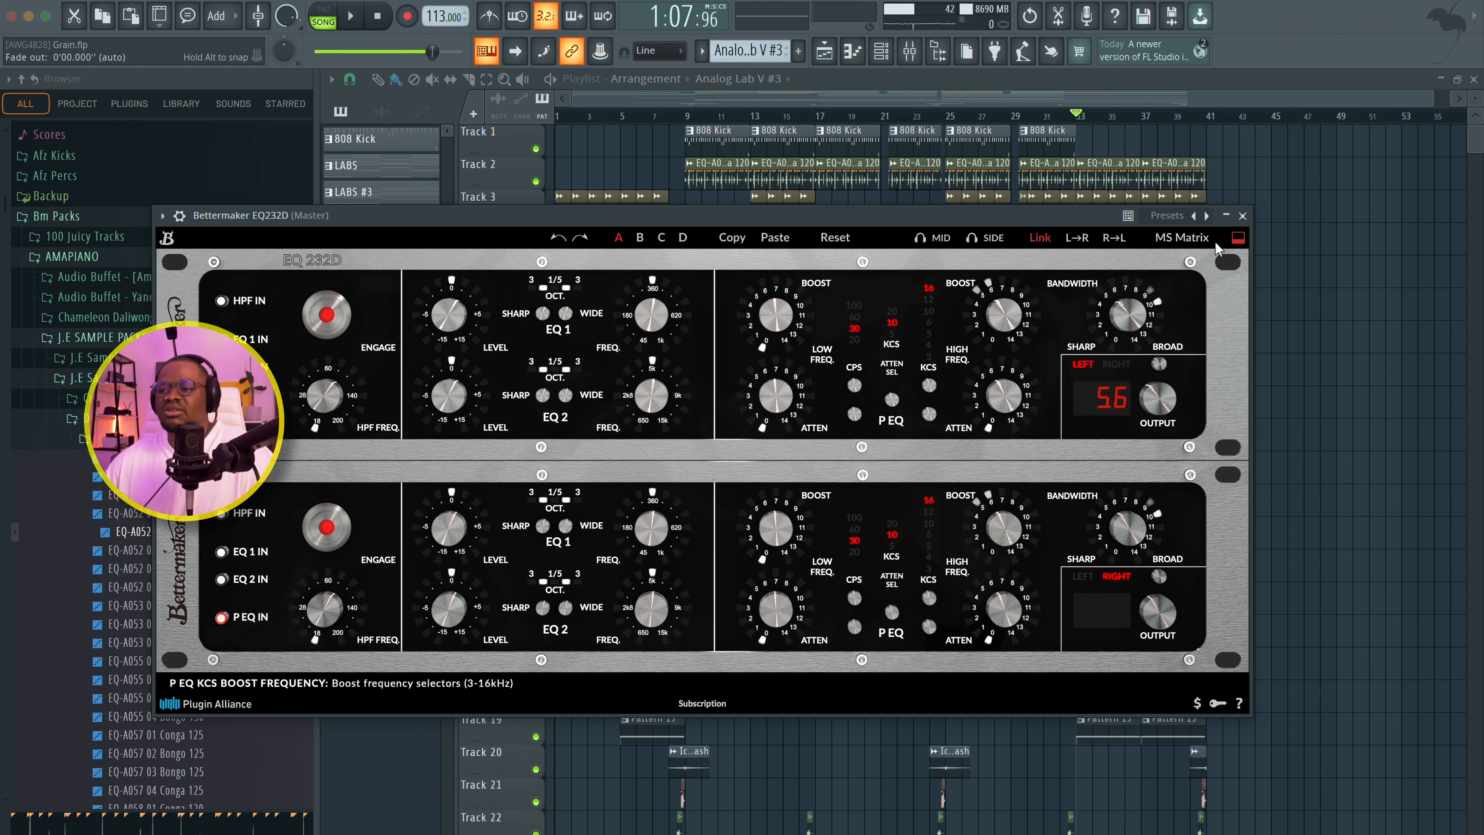
Step: Close the Bettermaker EQ232D, open SPL IRON on the Master track, and watch its meters during a short playback
left_click(1242, 217)
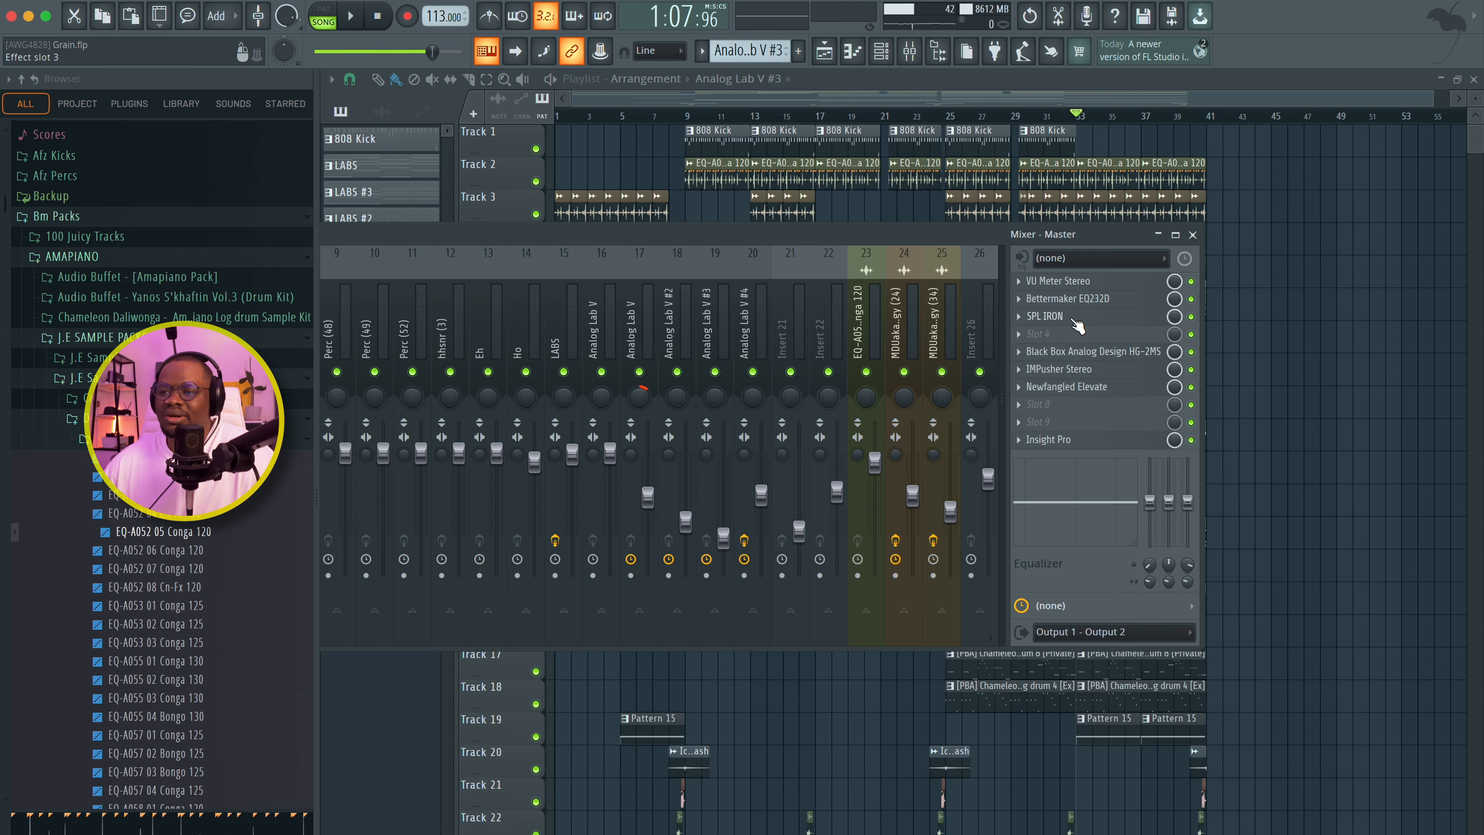
left_click(1075, 317)
left_click_drag(854, 246, 947, 205)
key("space")
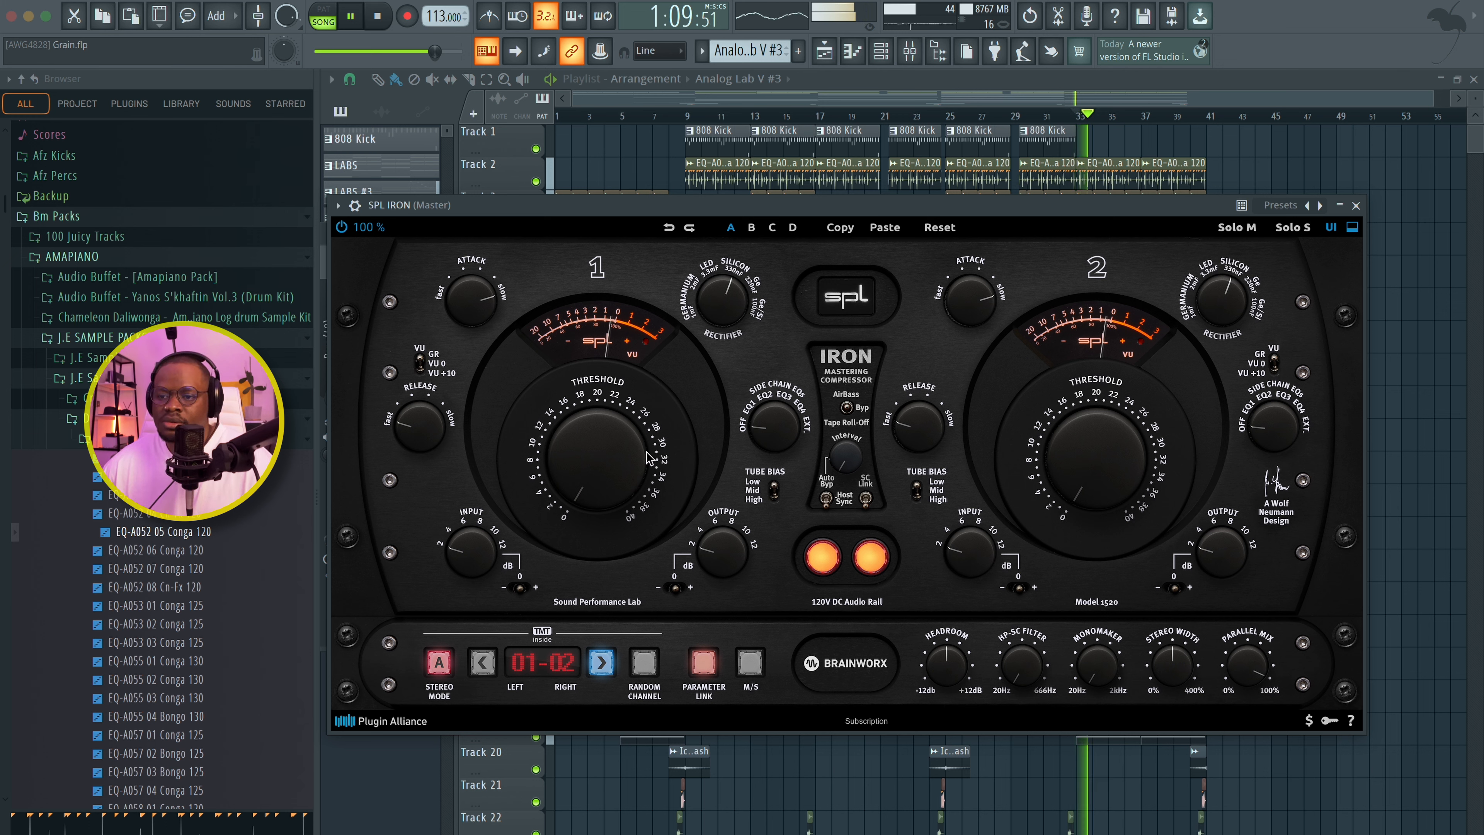
key("space")
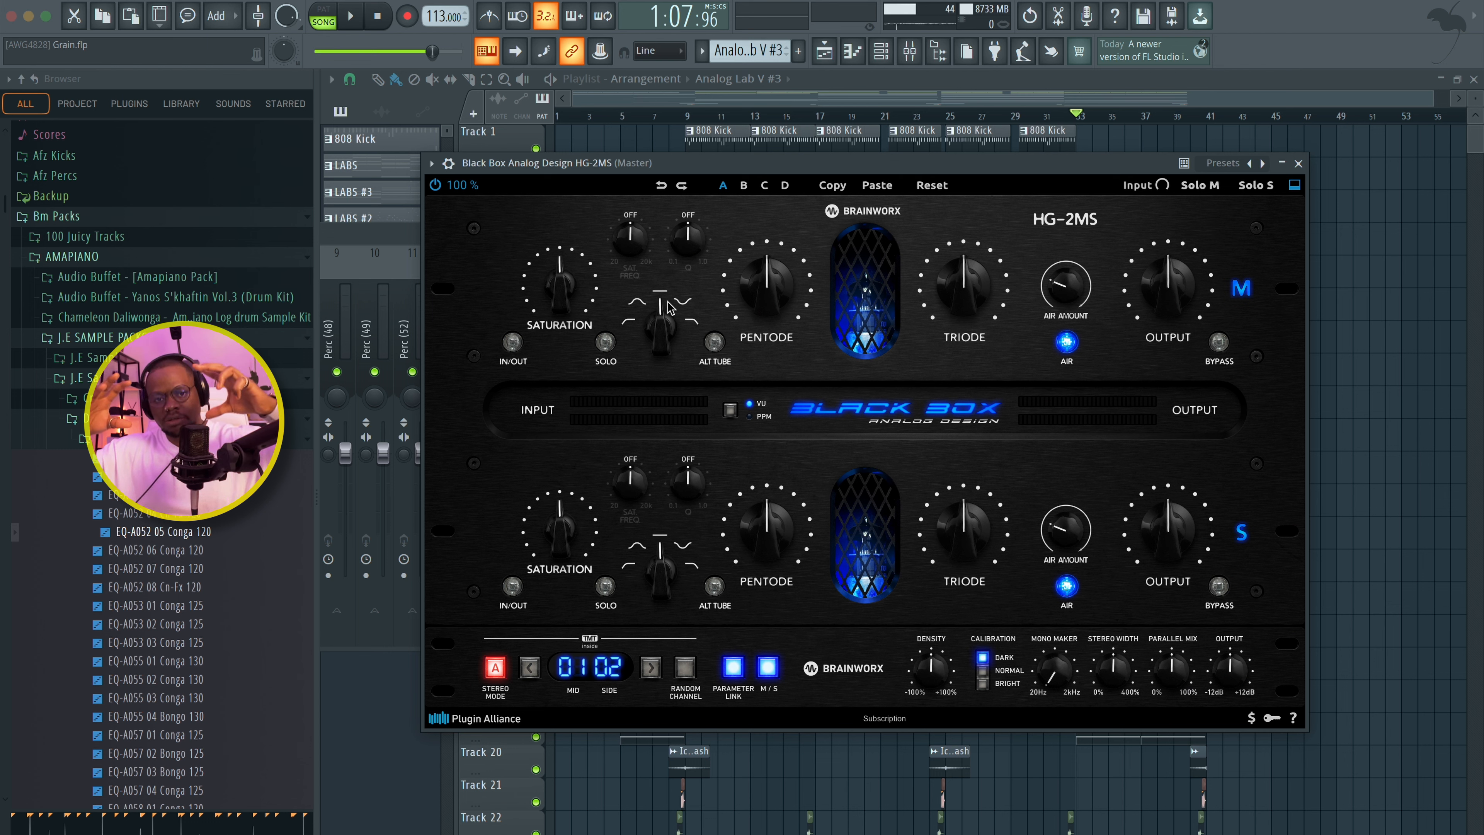
Step: Inspect the mid saturation and side air amount on the Master's Black Box Analog Design HG-2MS and close it
left_click_drag(560, 300, 554, 294)
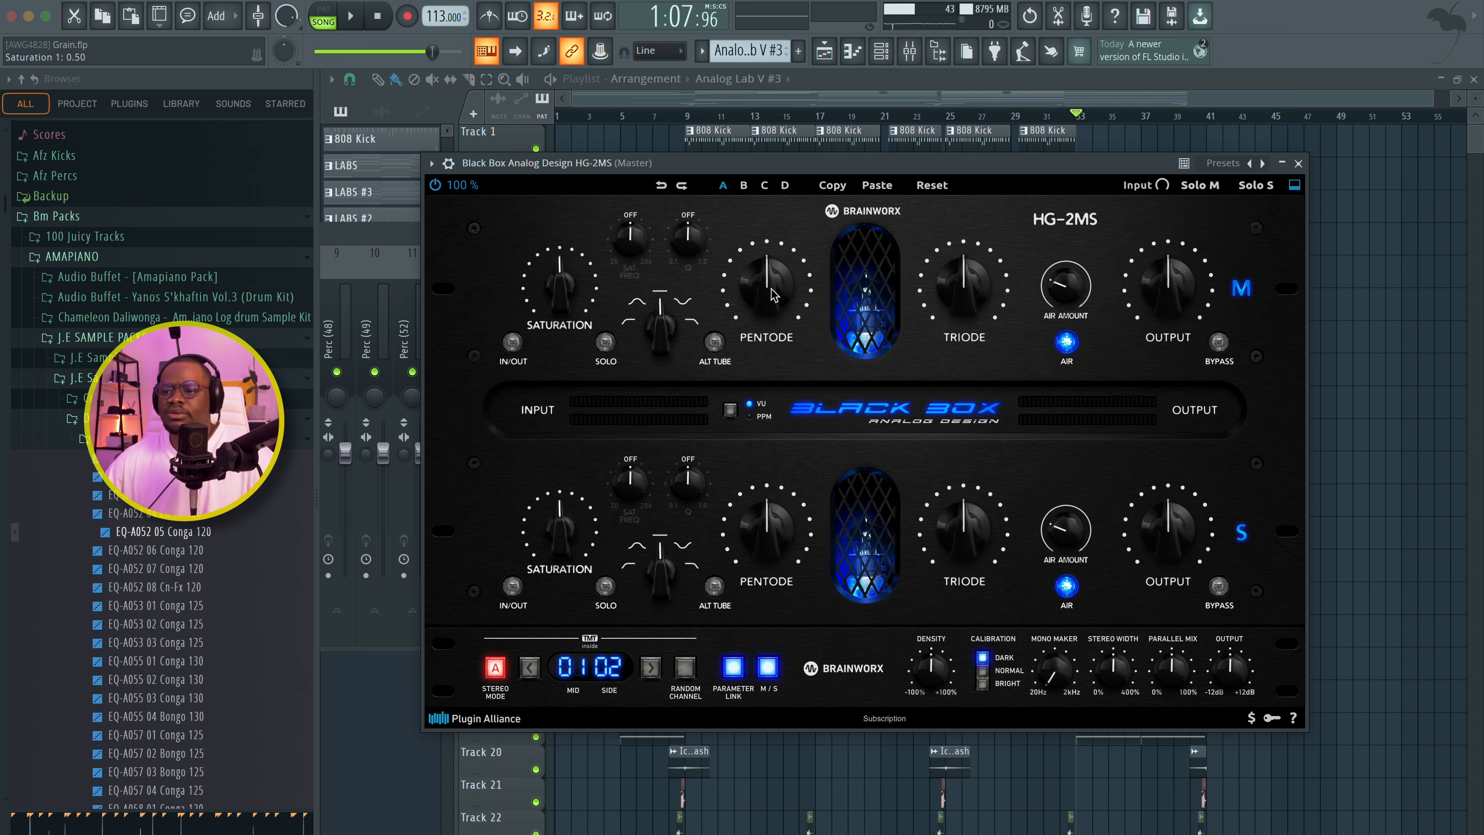
left_click_drag(1064, 537, 1063, 533)
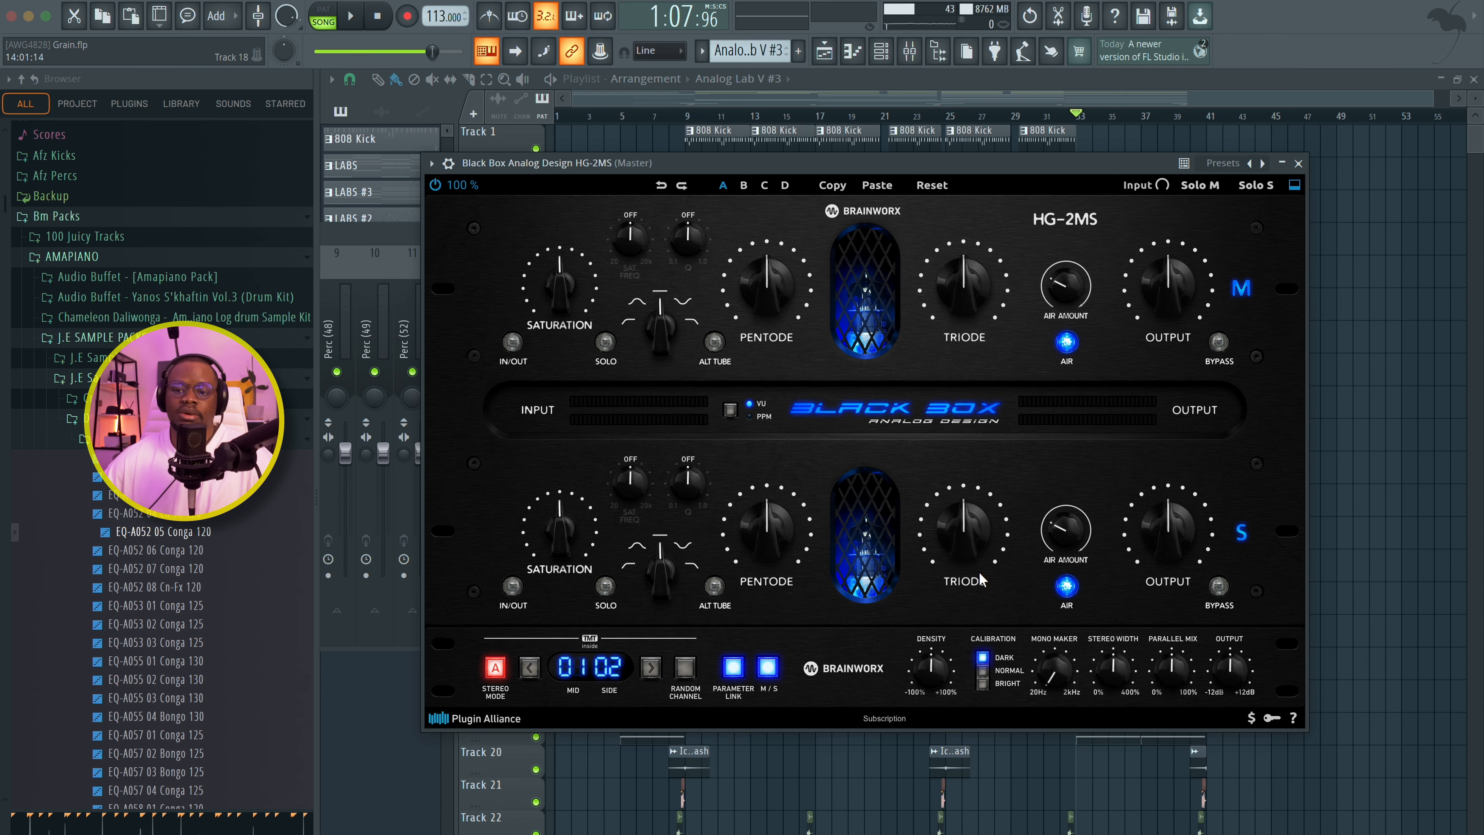
left_click(1298, 163)
Step: View the Magic and Push settings of IMPusher Stereo on the Master track and close it
left_click(1069, 369)
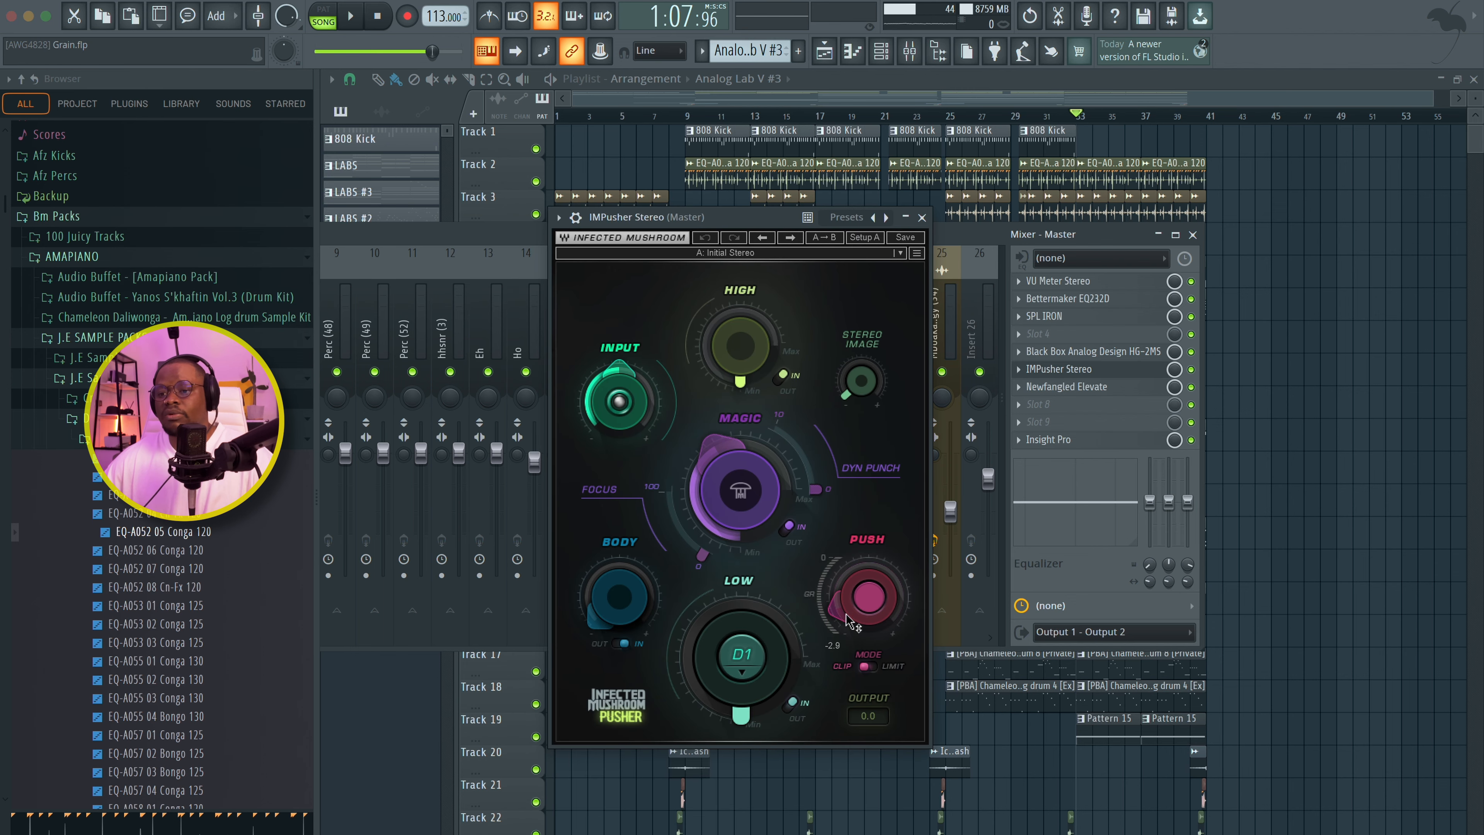
left_click_drag(712, 479, 683, 450)
left_click(1070, 369)
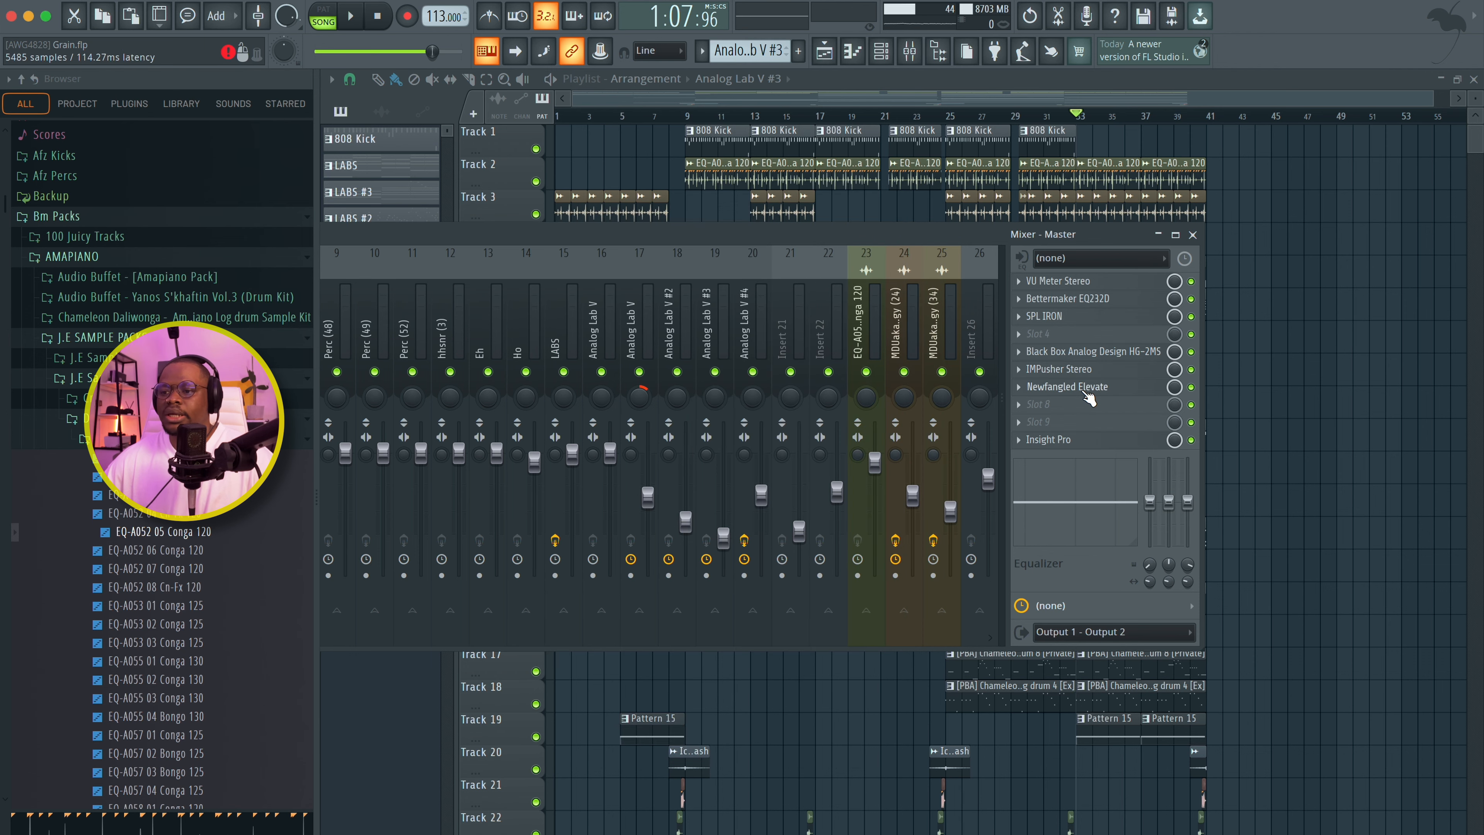
Step: Open Newfangled Elevate on the Master track, check its gain reduction during a short playback, and close it
left_click(1066, 386)
left_click_drag(682, 57, 937, 65)
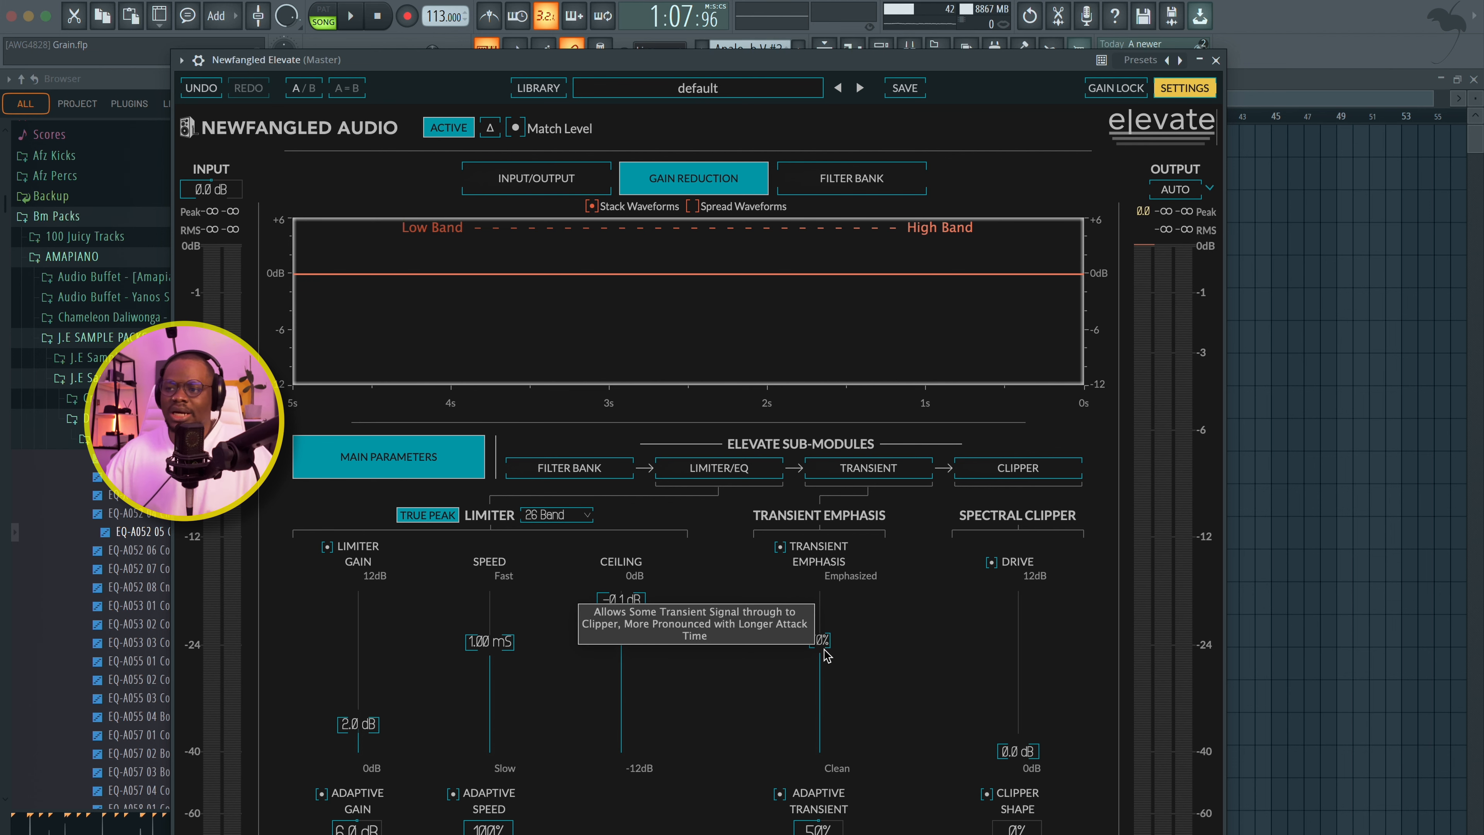
key("space")
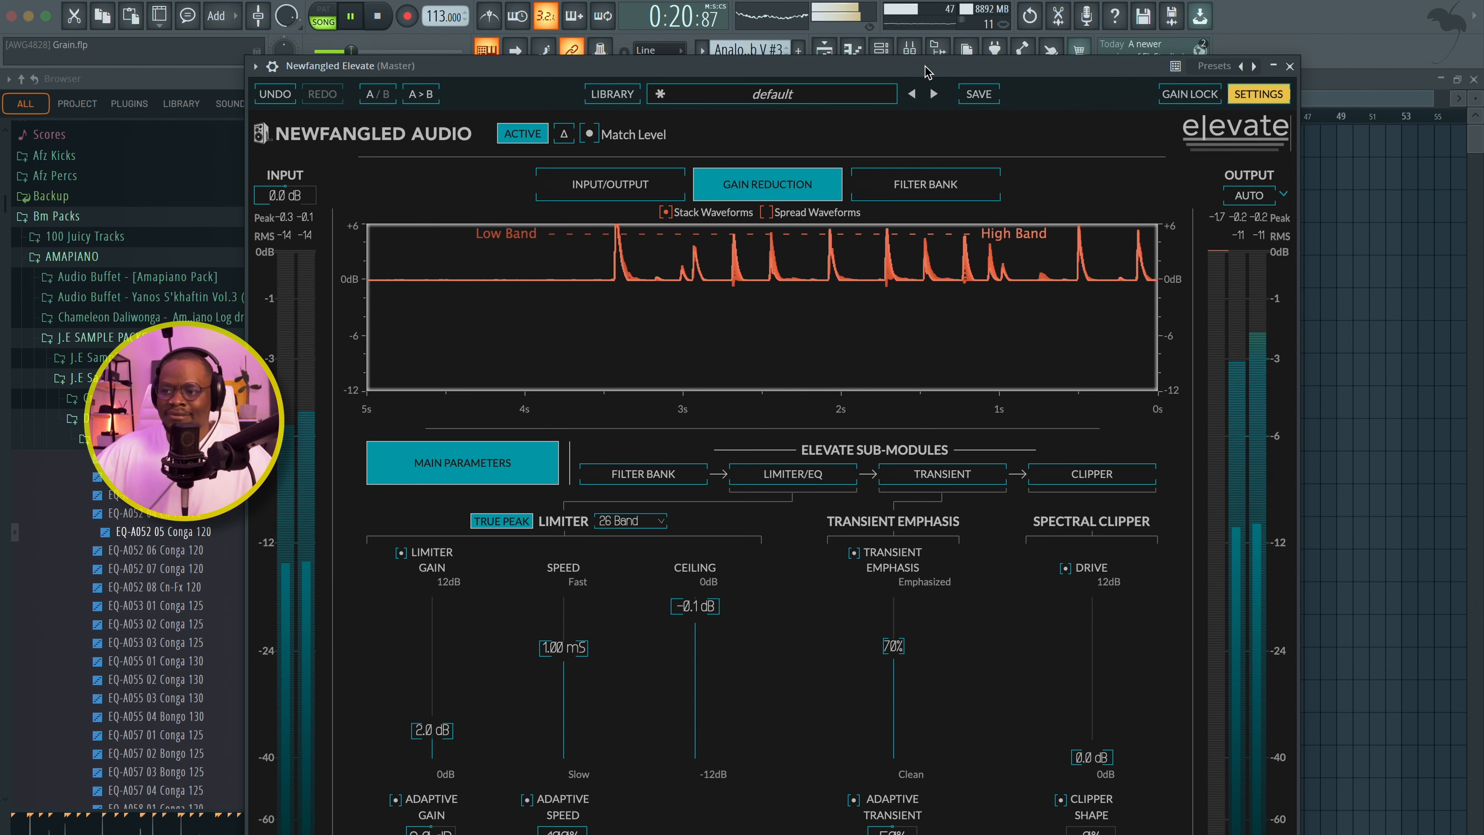
key("space")
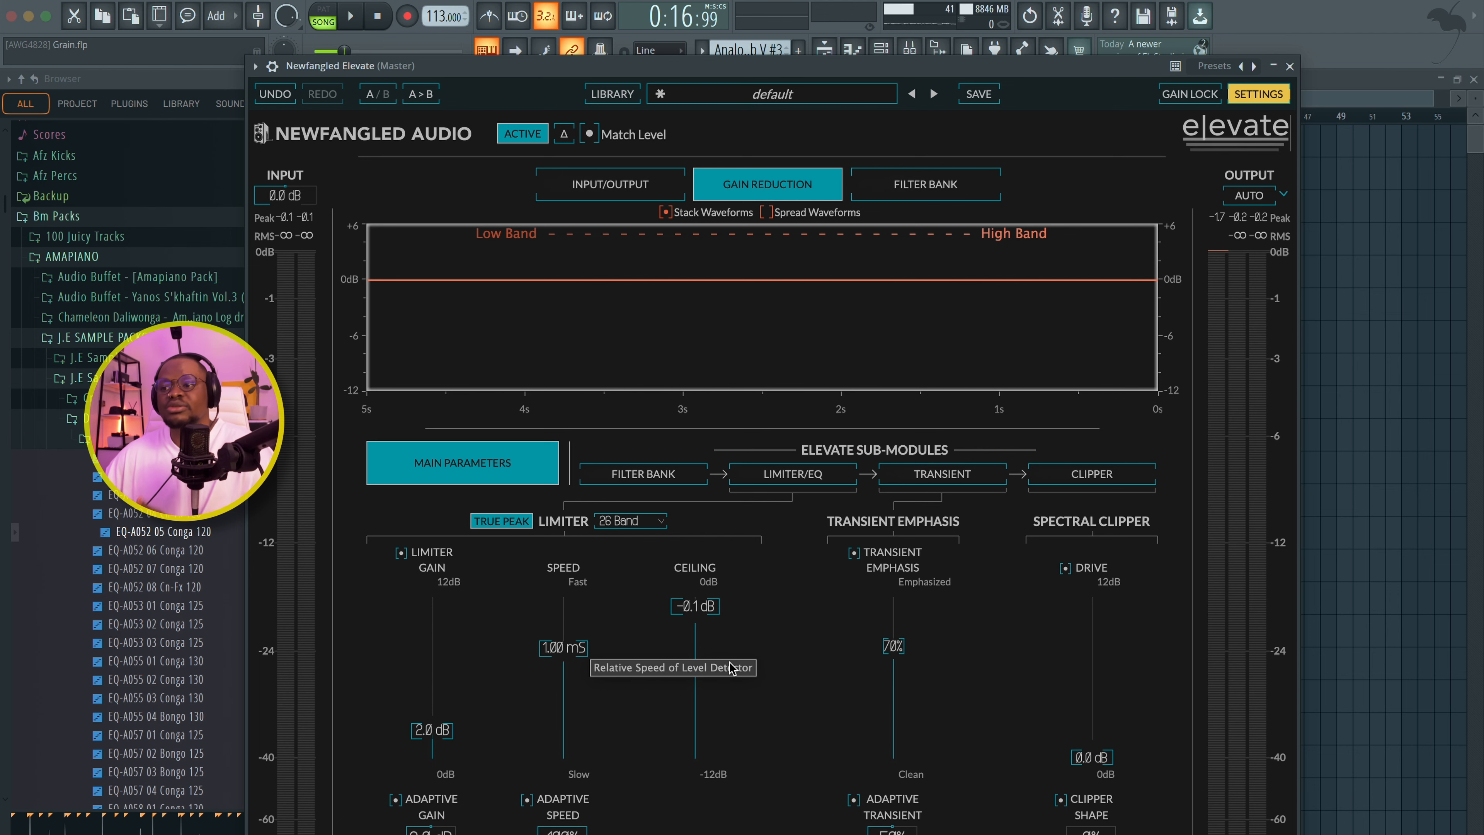
left_click(1290, 66)
left_click_drag(899, 239, 1043, 253)
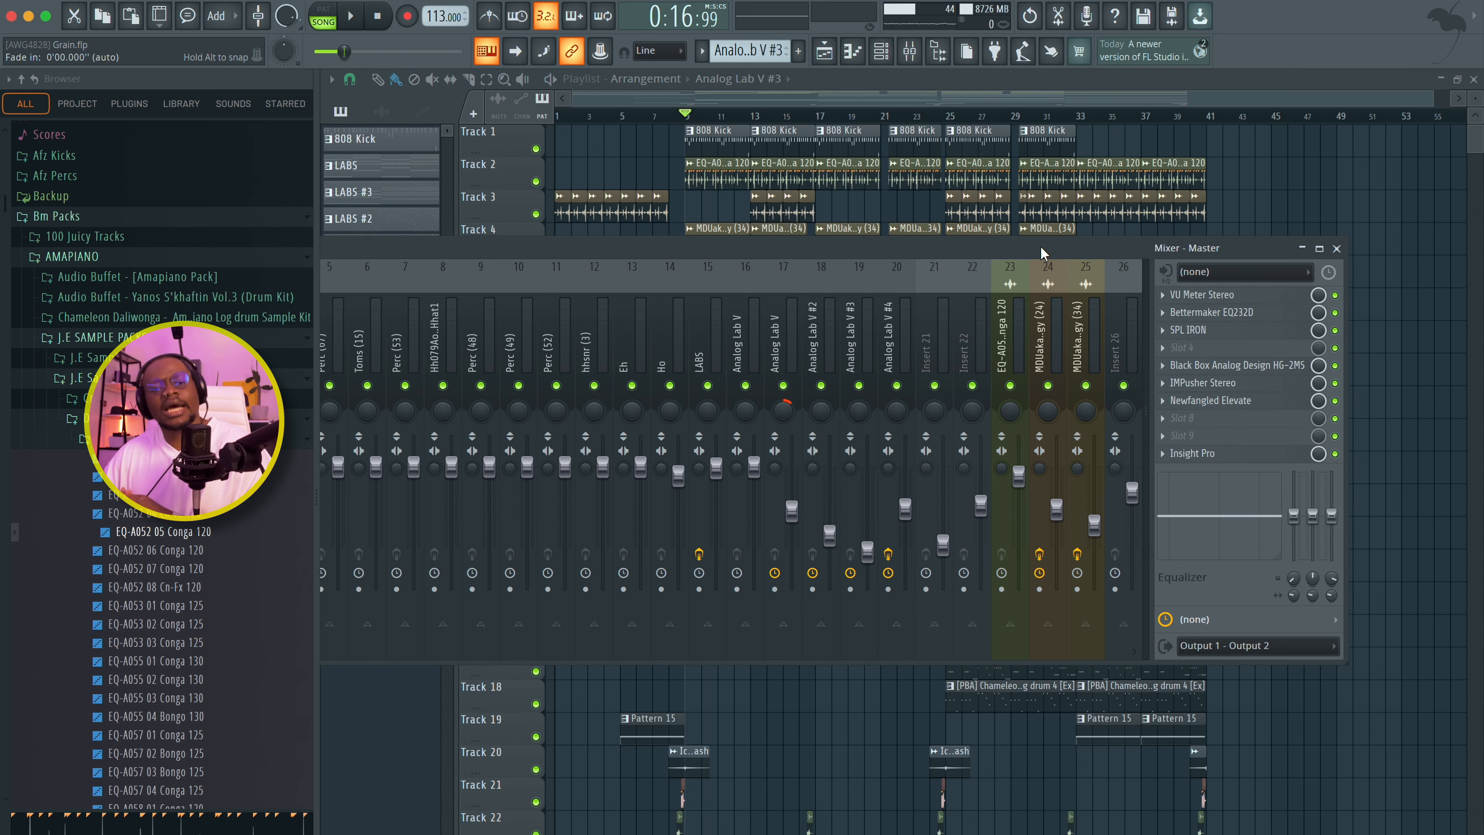